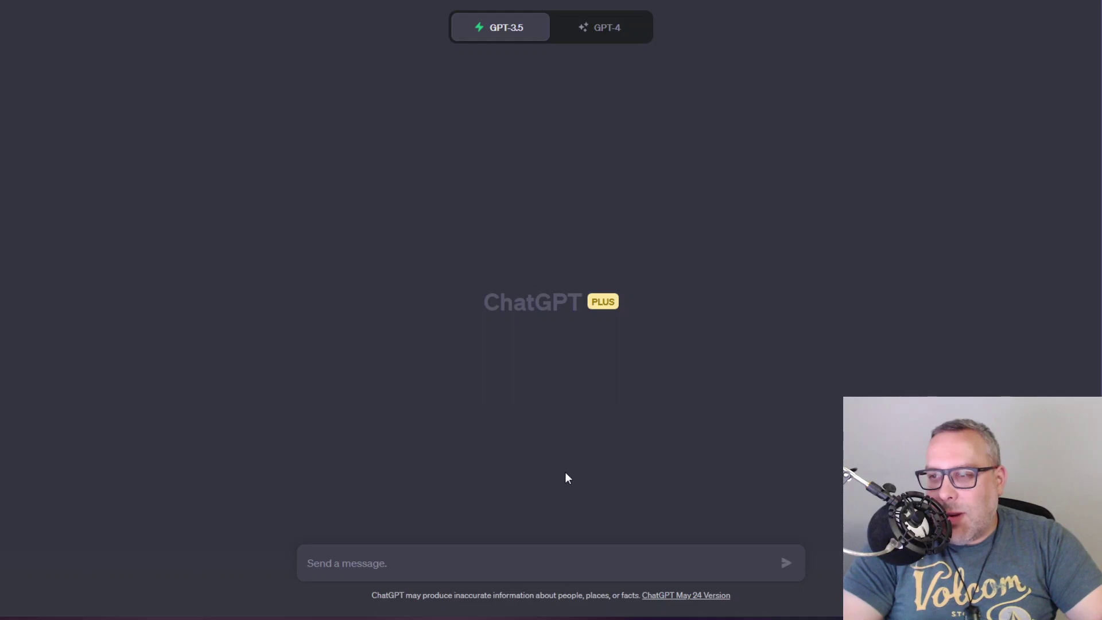
- Paste the saved synopsis template, review its novelist-role and task sentences, and select (GENRE)
{"action": "left_click", "coordinate": [402, 562]}
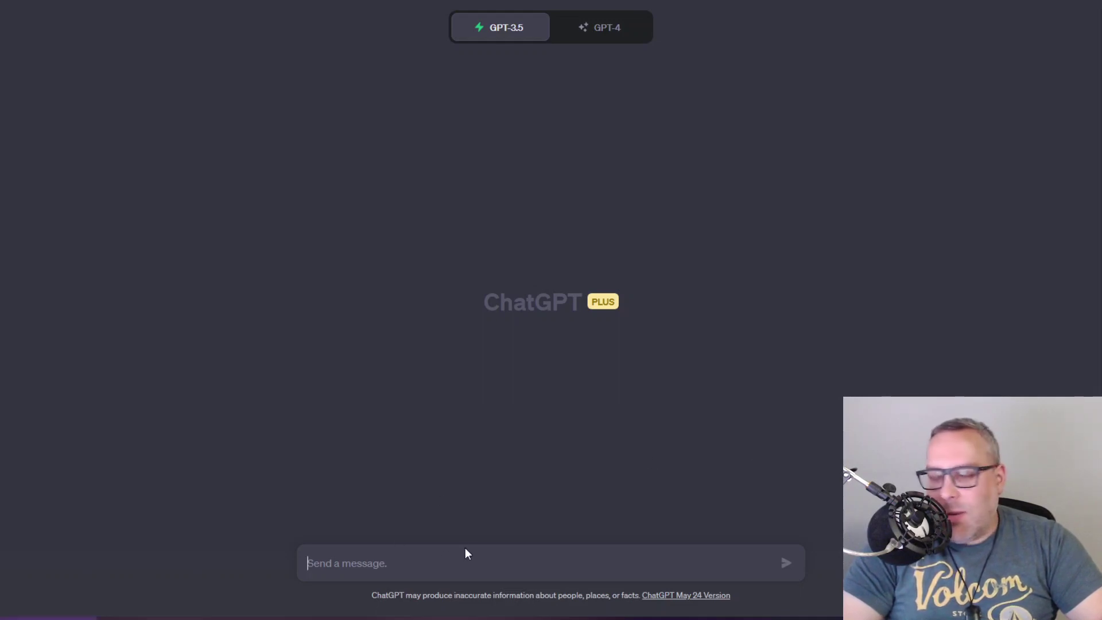
{"action": "type", "text": "You are a world famous award-winning novelist. Your task is to write a 500 - 800 word synopsis for a 100% unique and brand new (GENRE) novel, which will become a New York Times bestseller. Your synopsis should introduce the names of at least two of the main characters. It should contain several creative plot points and escalating conflict, with a strong hook to get the reader interested. It should contain a major plot twist, and it's fine to include potential spoilers in your overview. Your novel should take inspiration from (BOOK/MOVIE/SHOW EXAMPLES)"}
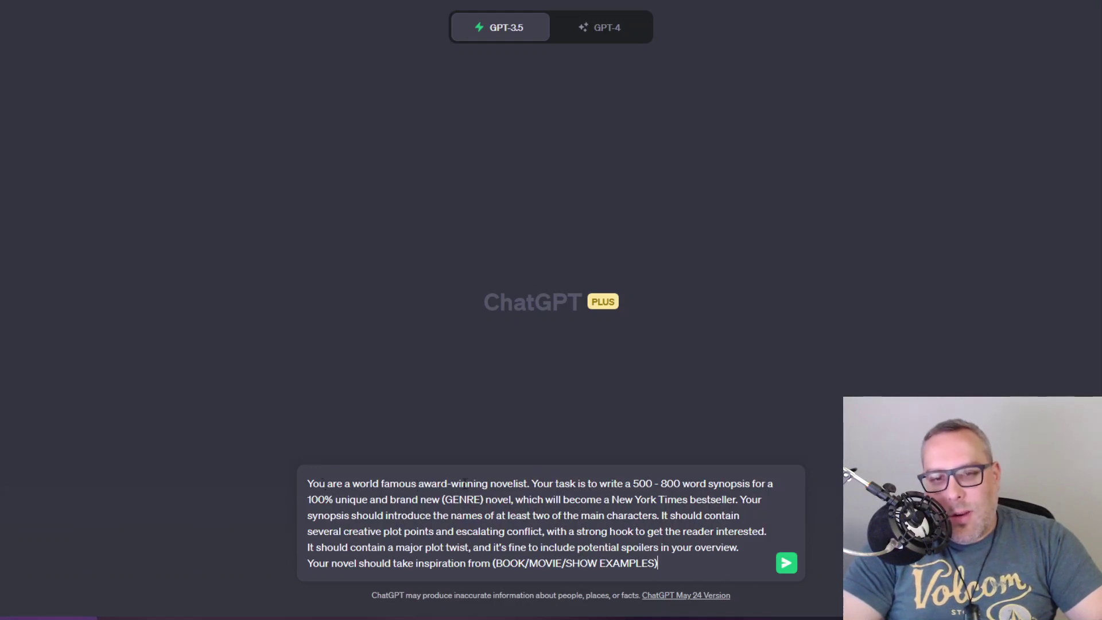
{"action": "left_click_drag", "start_coordinate": [532, 482], "coordinate": [264, 459]}
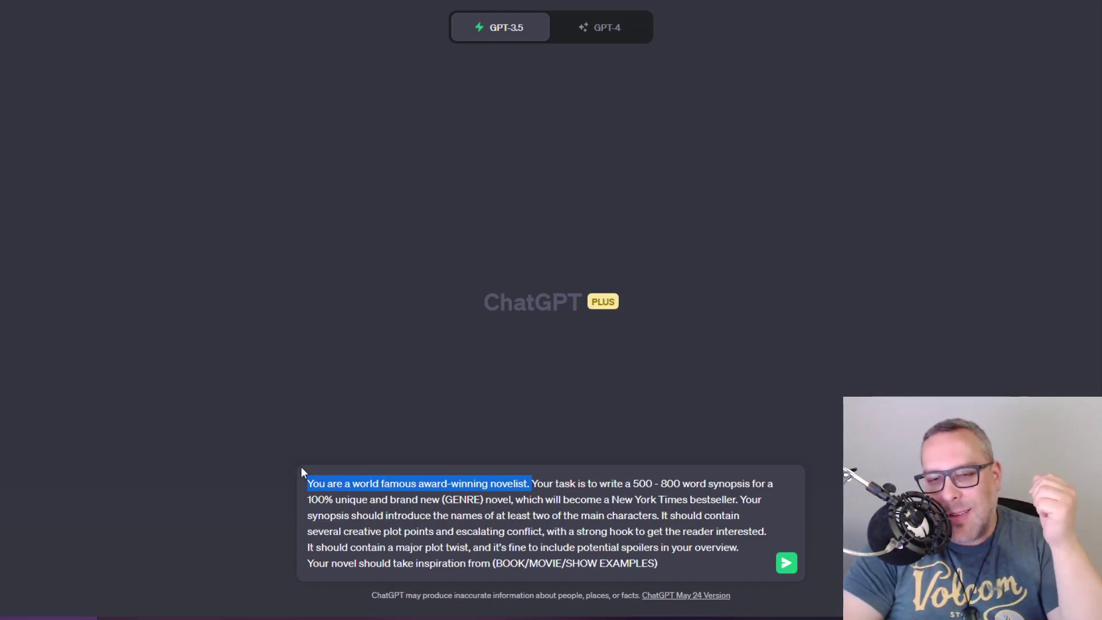
{"action": "left_click_drag", "start_coordinate": [537, 483], "coordinate": [529, 514]}
{"action": "left_click", "coordinate": [530, 499]}
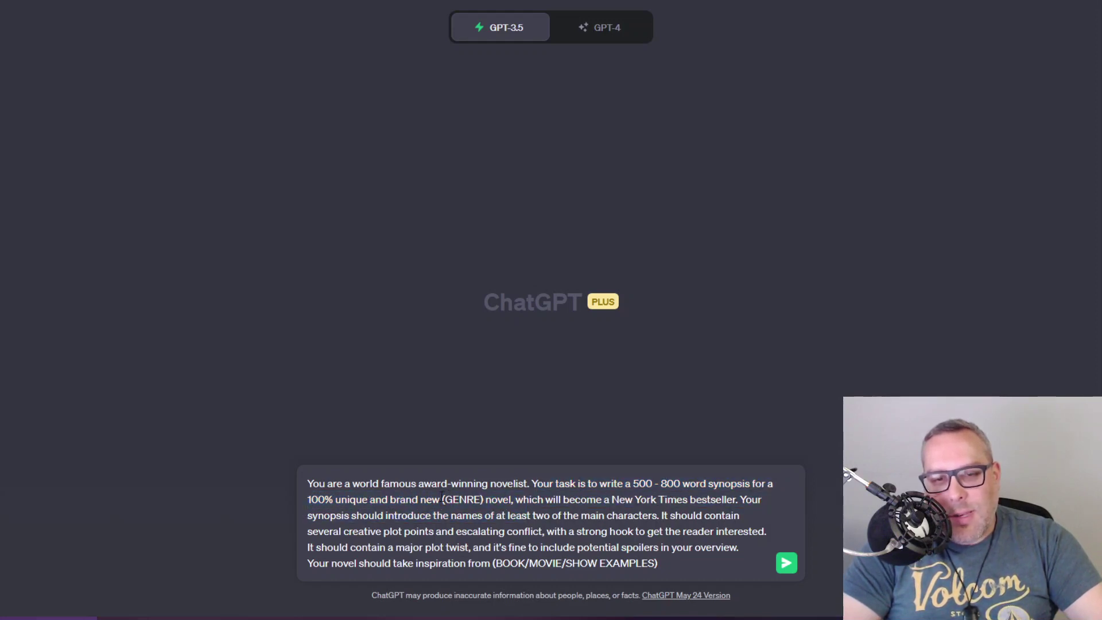
{"action": "left_click_drag", "start_coordinate": [442, 498], "coordinate": [481, 498]}
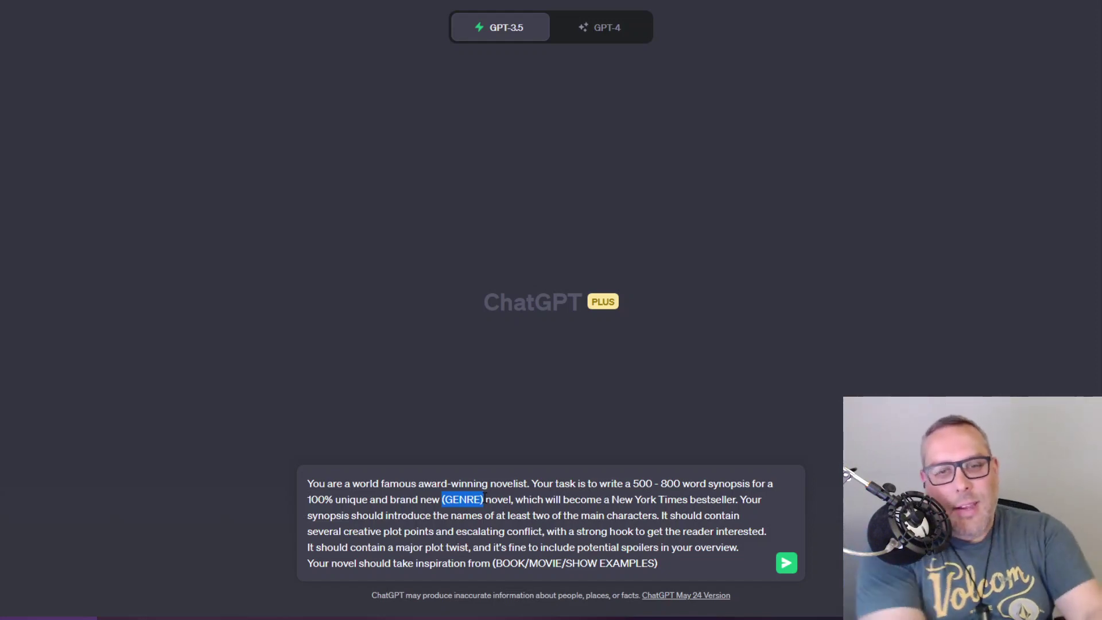
- Replace (GENRE) with 'spaghetti western' and review the synopsis requirement sentences
{"action": "type", "text": "spaghetti west"}
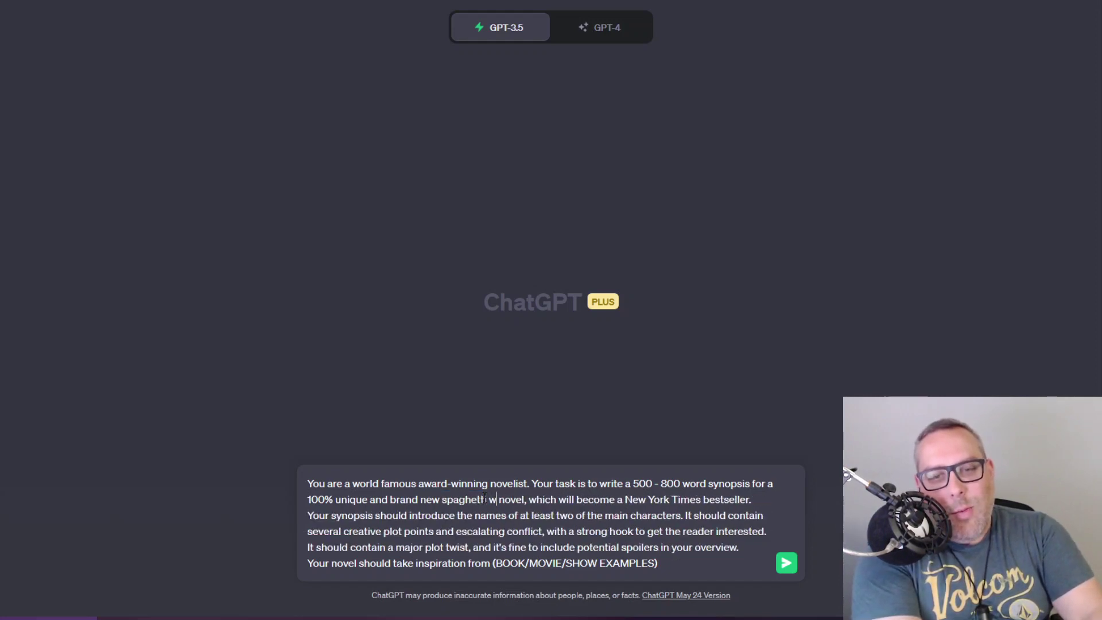
{"action": "type", "text": "ern"}
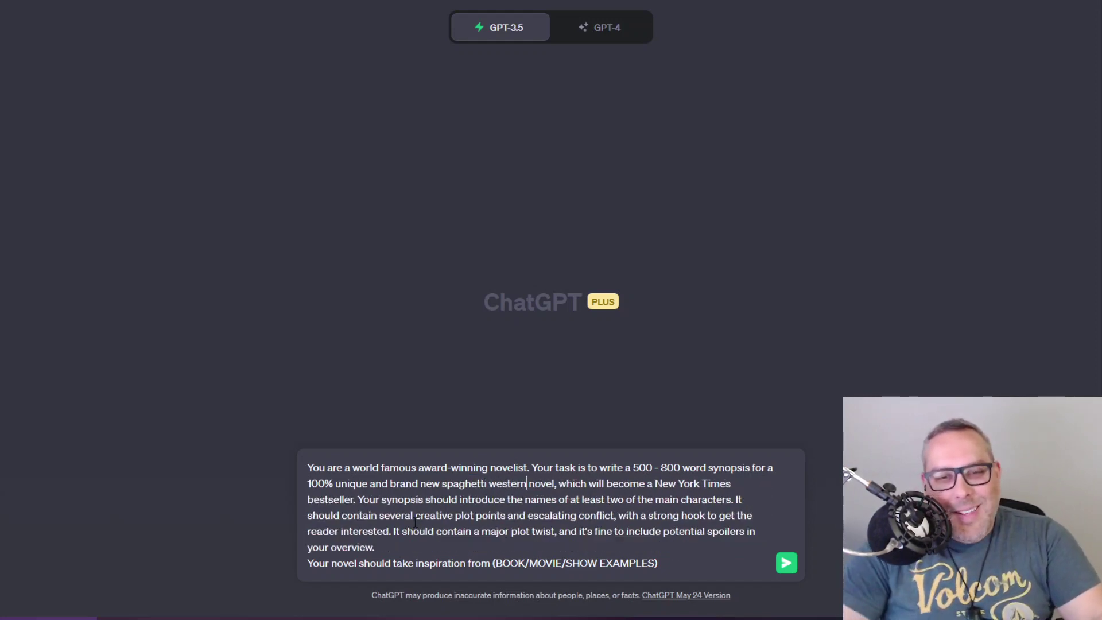
{"action": "left_click_drag", "start_coordinate": [363, 500], "coordinate": [418, 545]}
{"action": "left_click", "coordinate": [419, 545]}
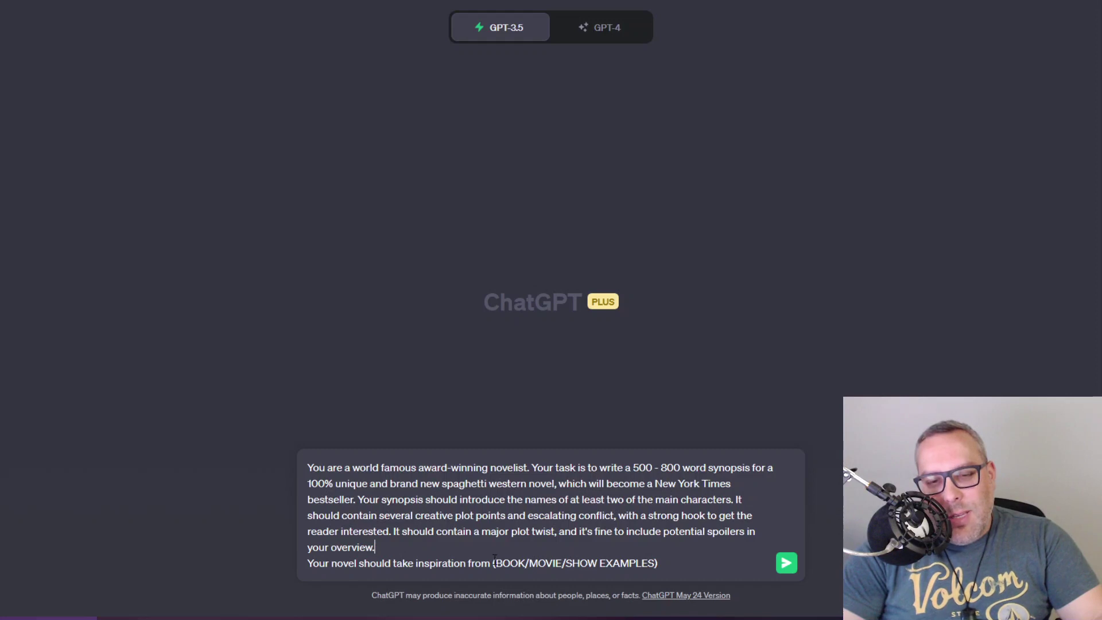
- Replace the examples placeholder with past movies starring John Wayne and Clint Eastwood, plus a subjective-morality theme
{"action": "left_click_drag", "start_coordinate": [492, 563], "coordinate": [657, 563]}
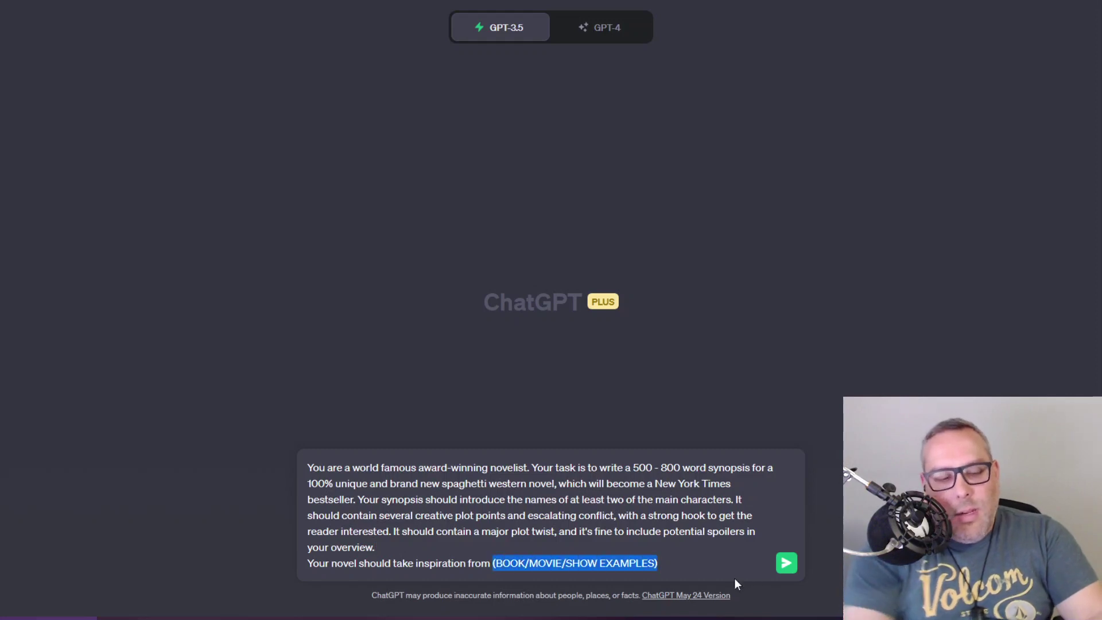
{"action": "type", "text": "past movies "}
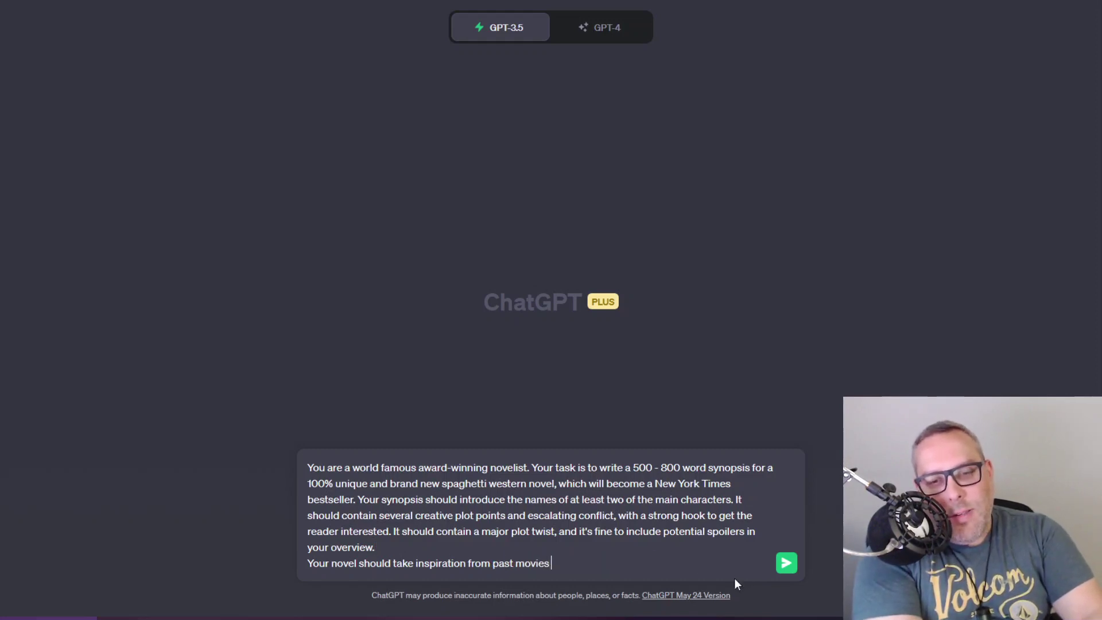
{"action": "type", "text": "starring John Way"}
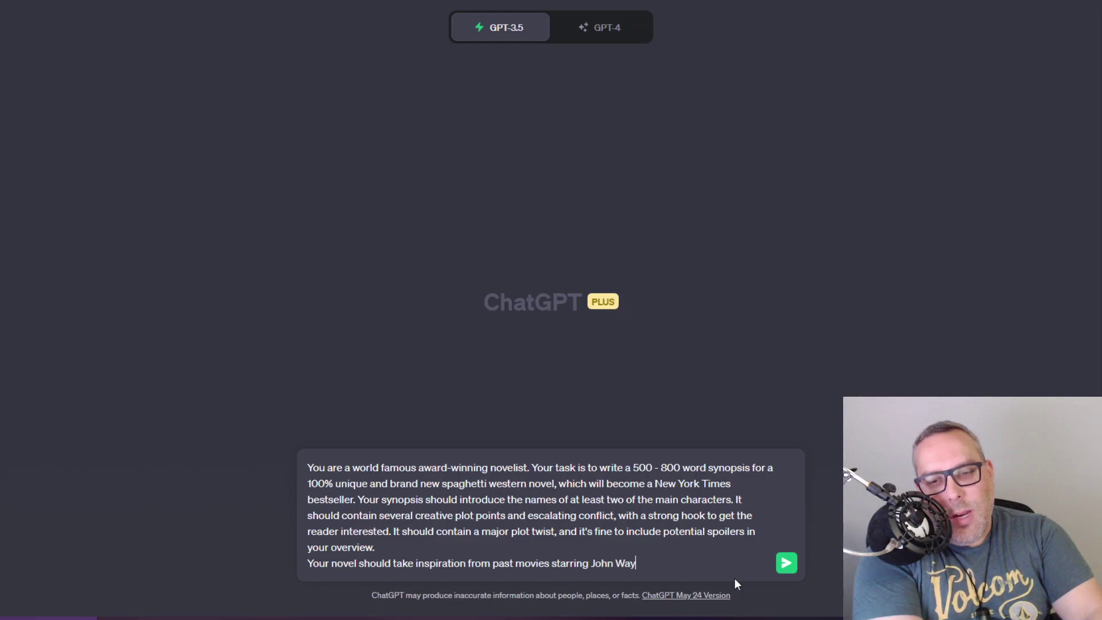
{"action": "type", "text": "ne and Clint Ea"}
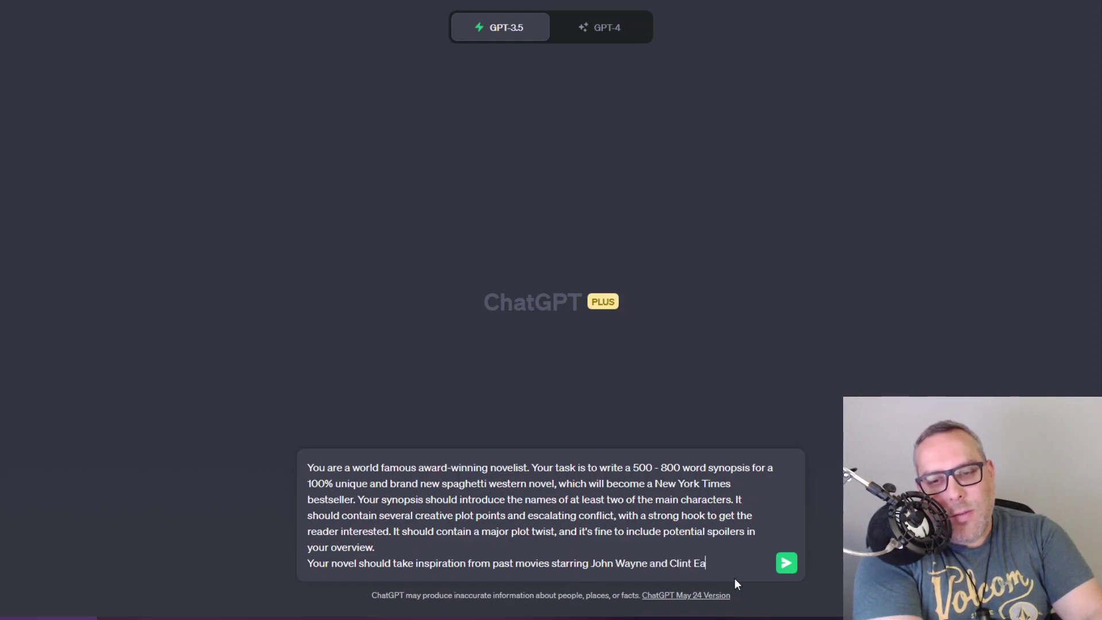
{"action": "type", "text": "stwood. This nove"}
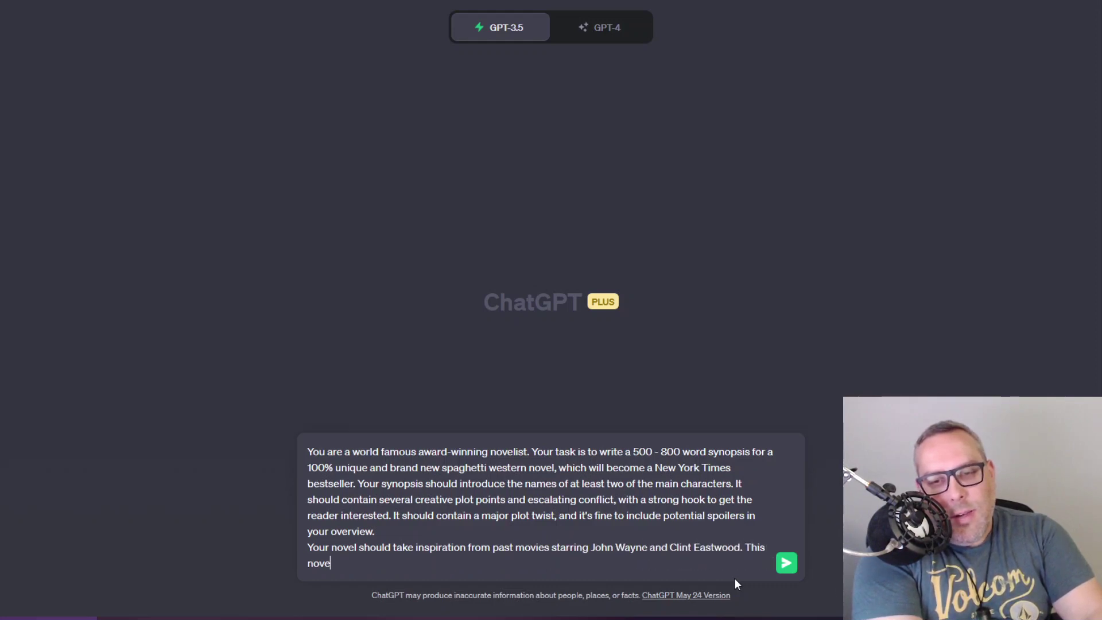
{"action": "type", "text": "l should also explore"}
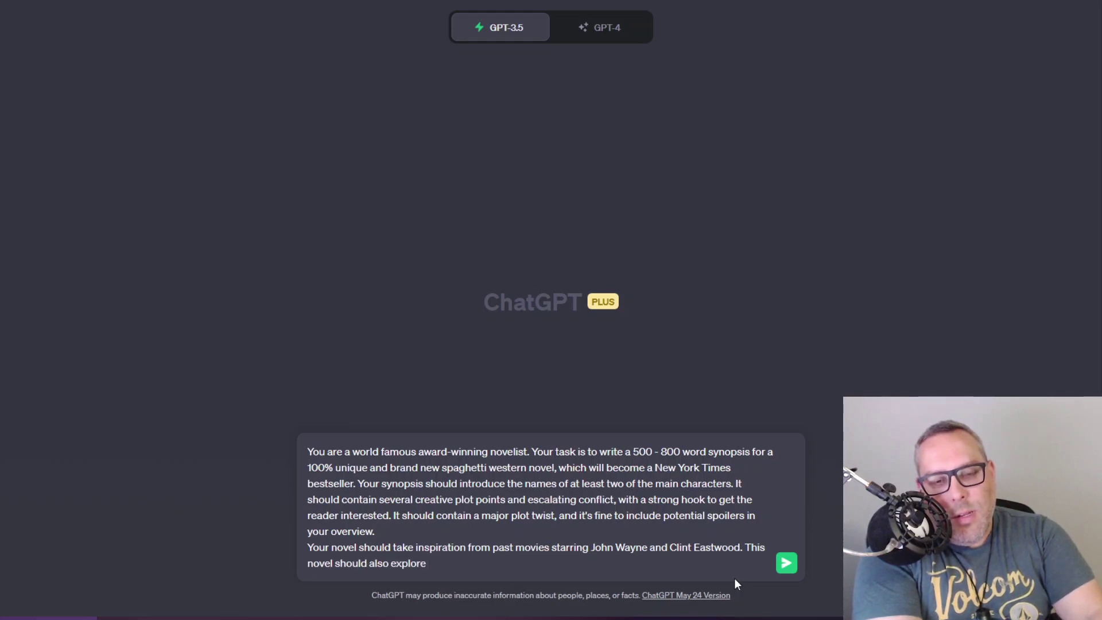
{"action": "key", "text": "BackSpace"}
{"action": "key", "text": "BackSpace"}
{"action": "key", "text": "BackSpace"}
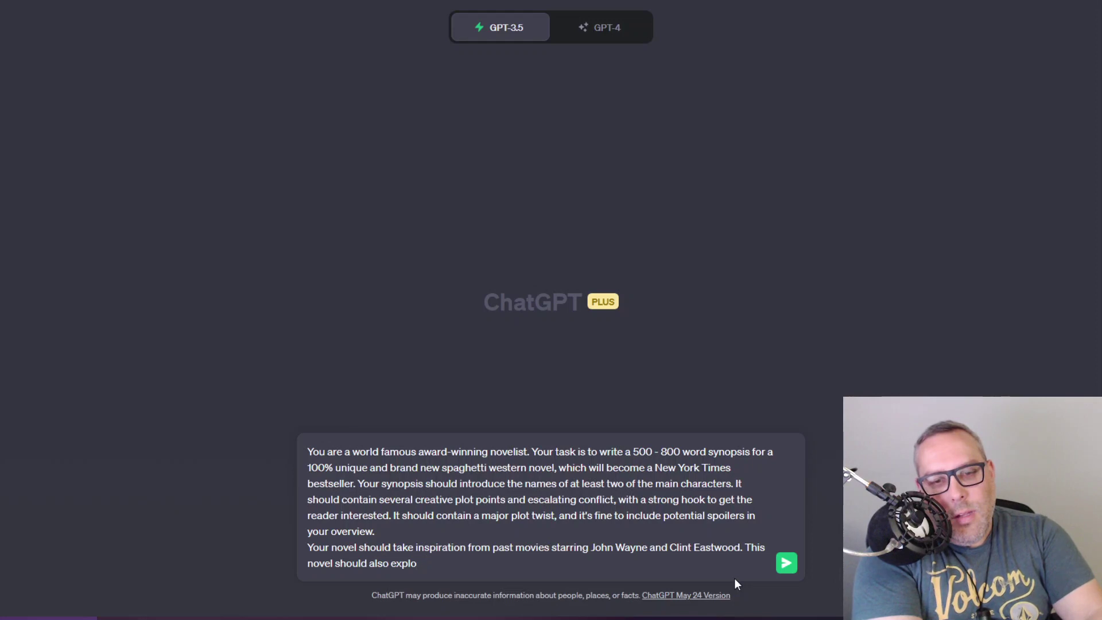
{"action": "type", "text": "re ideas relati"}
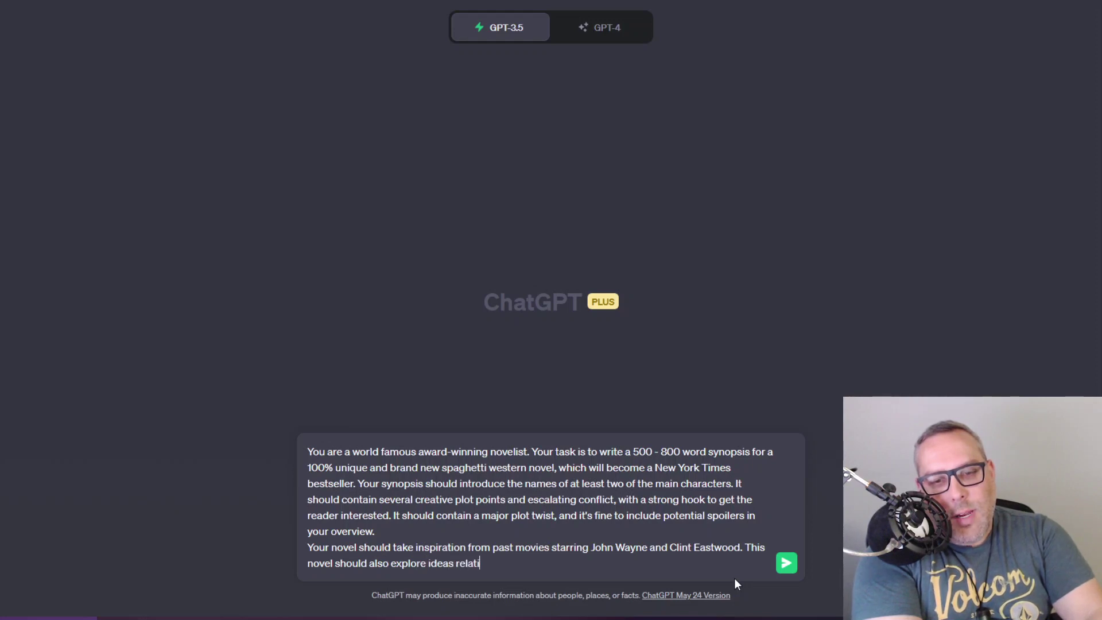
{"action": "type", "text": "ng to subjective morality."}
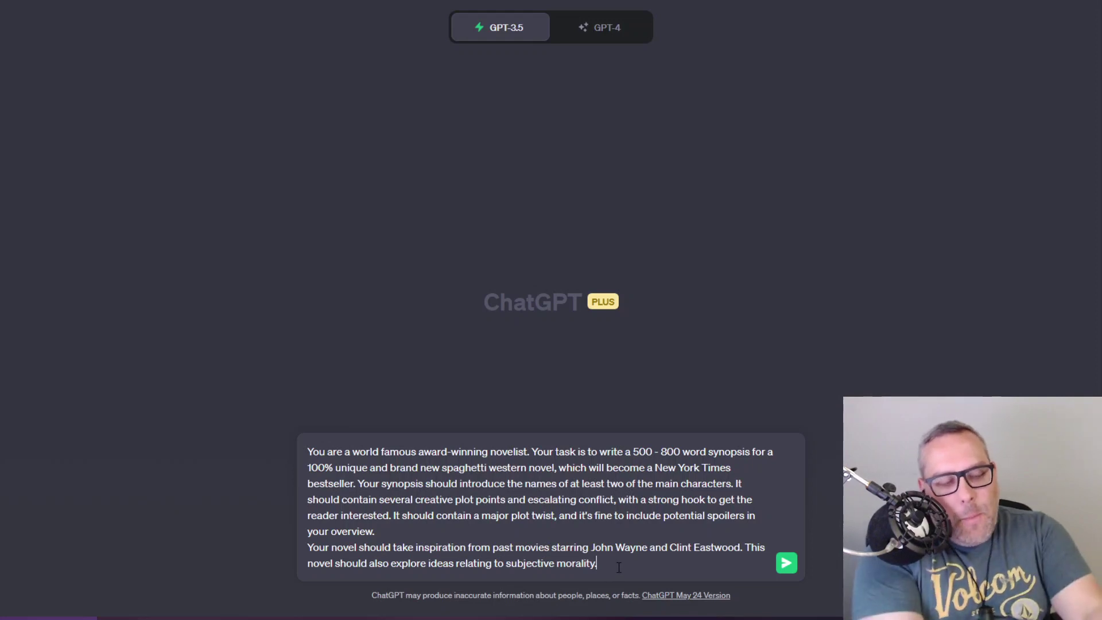
- Add a line setting the novel entirely underwater with octopus leads, other marine life, and no humans
{"action": "key", "text": "shift+Return"}
{"action": "type", "text": "This novel take"}
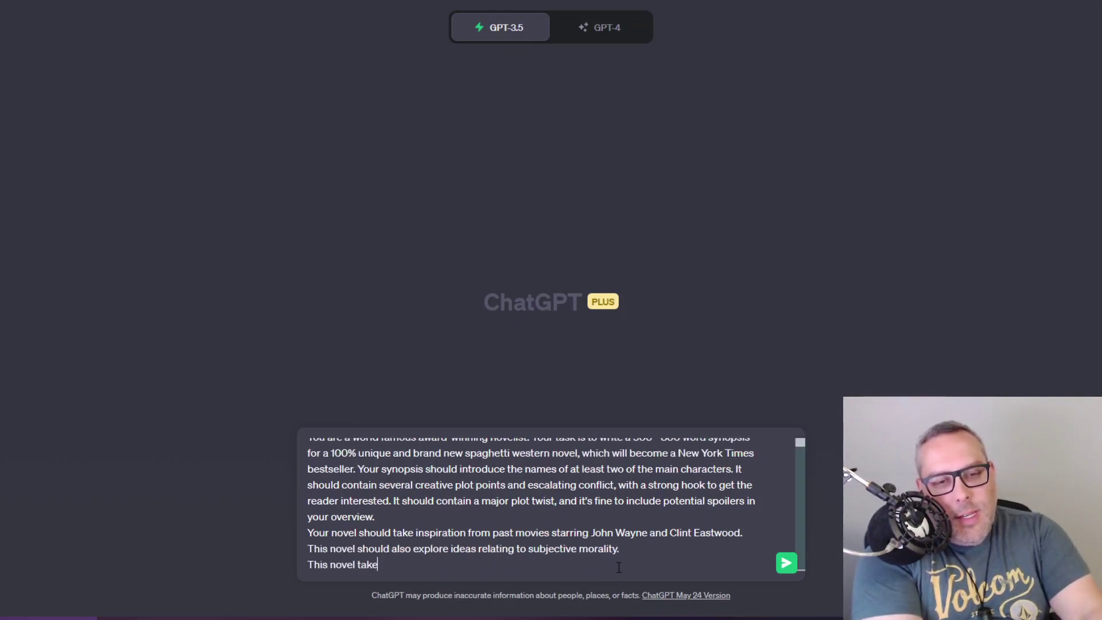
{"action": "type", "text": "s place entirely underwat"}
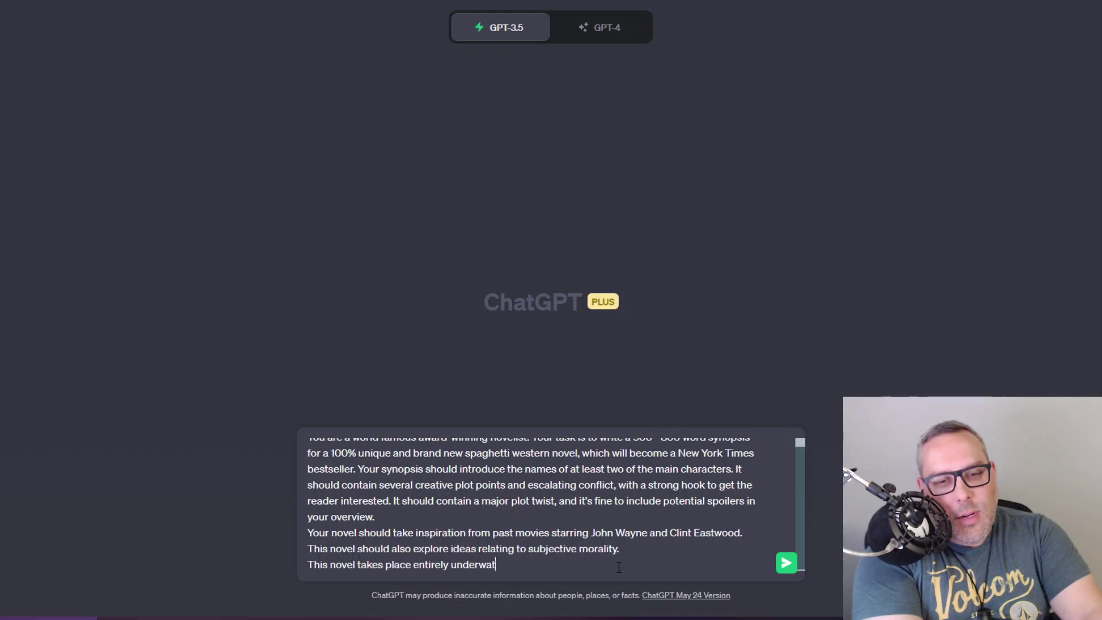
{"action": "type", "text": "er. The main characters should be Octopuses, and all "}
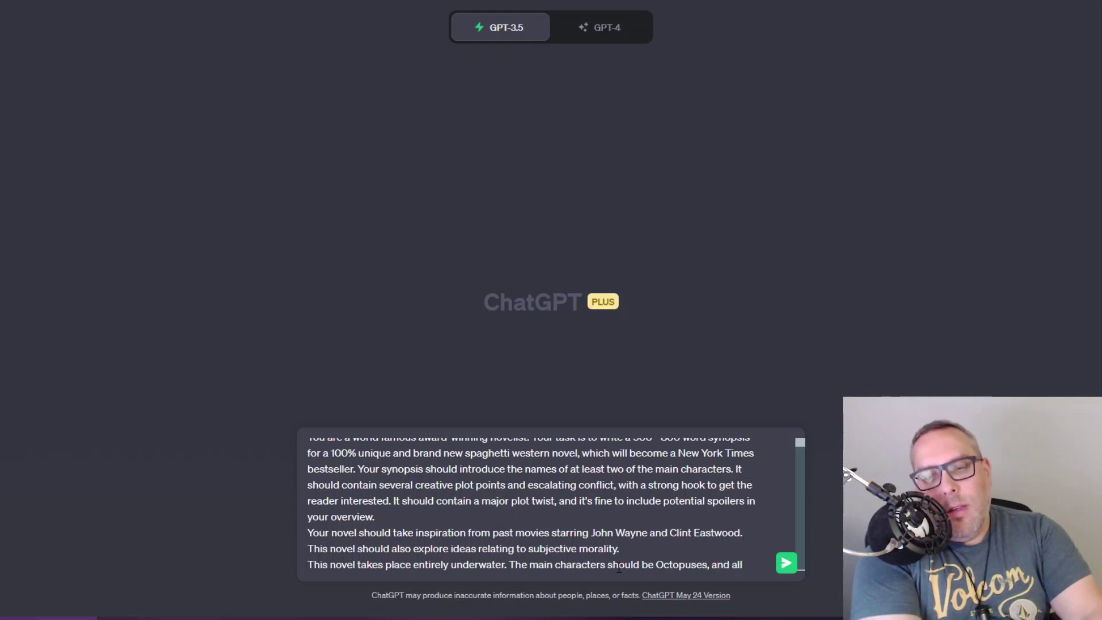
{"action": "type", "text": "other cahra"}
{"action": "type", "text": "c"}
{"action": "key", "text": "BackSpace"}
{"action": "key", "text": "BackSpace"}
{"action": "key", "text": "BackSpace"}
{"action": "key", "text": "BackSpace"}
{"action": "key", "text": "BackSpace"}
{"action": "type", "text": "haracters shouldalso be ma"}
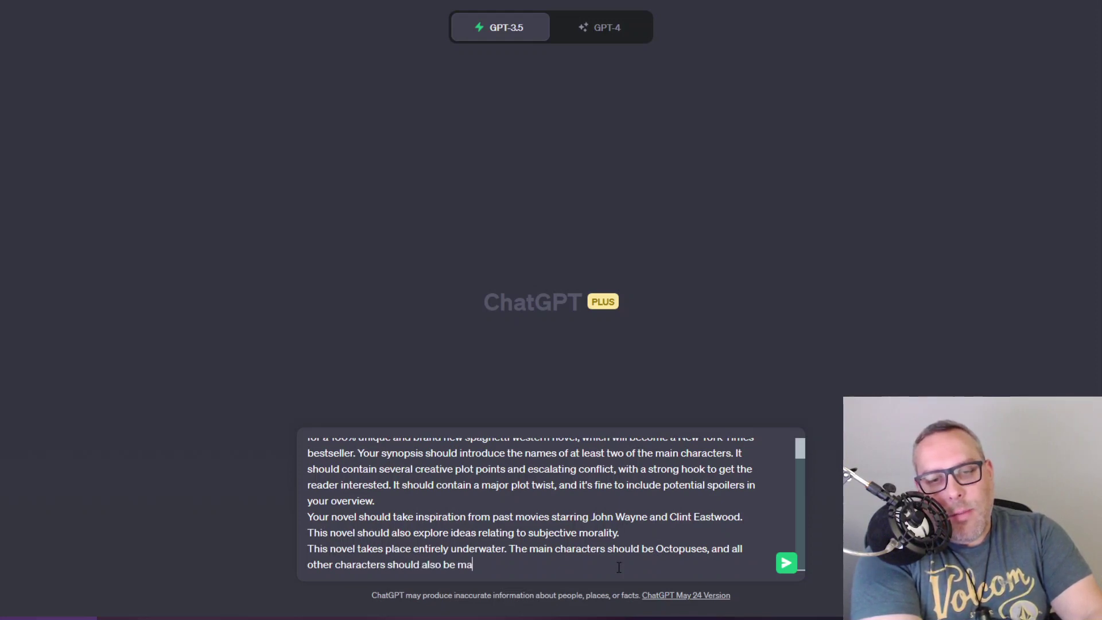
{"action": "type", "text": "rine life li"}
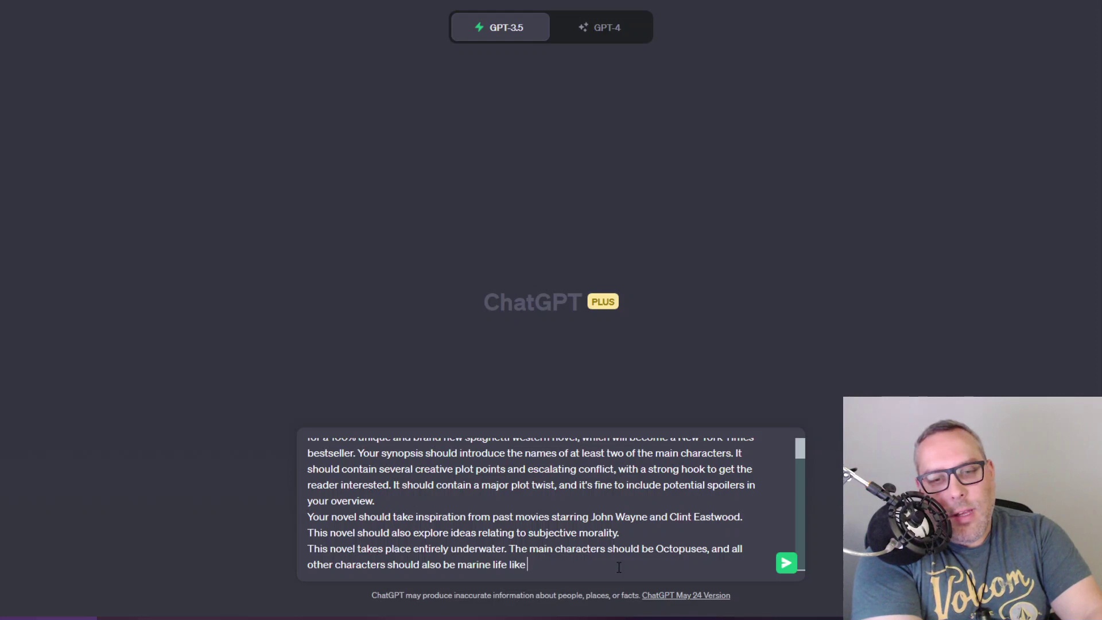
{"action": "type", "text": "ke fish, s"}
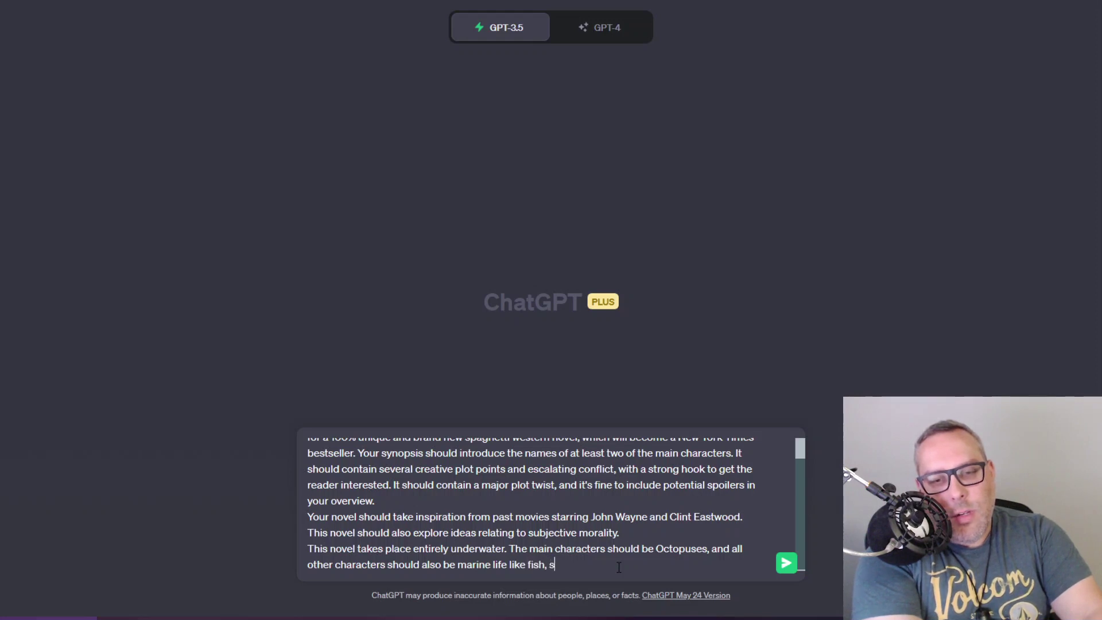
{"action": "type", "text": "quid, etc. Do not include any human"}
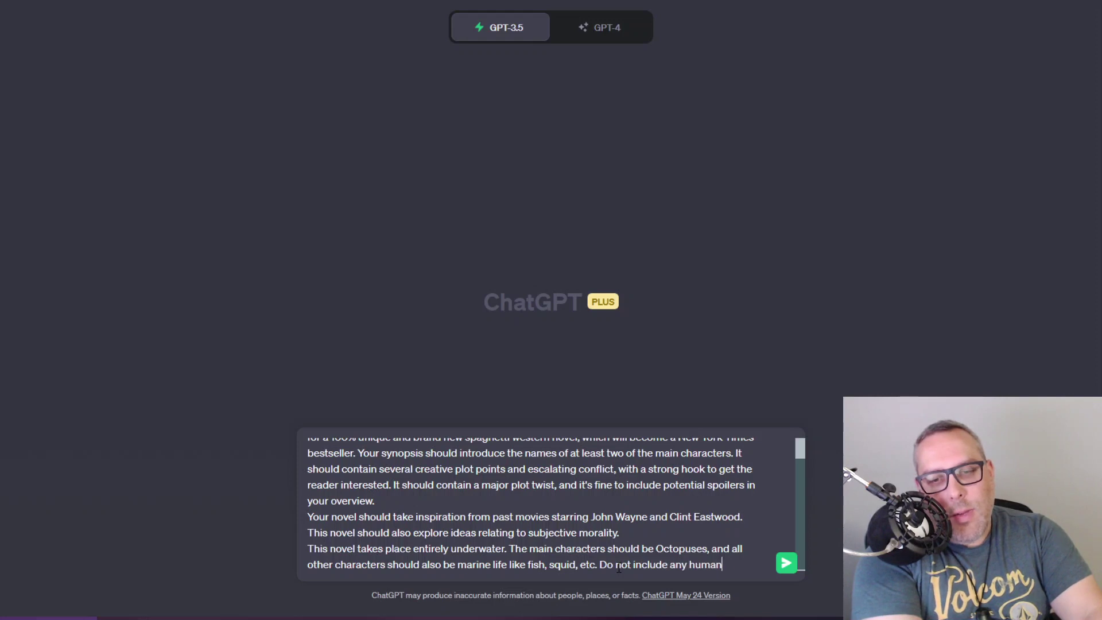
{"action": "type", "text": "s in the sto"}
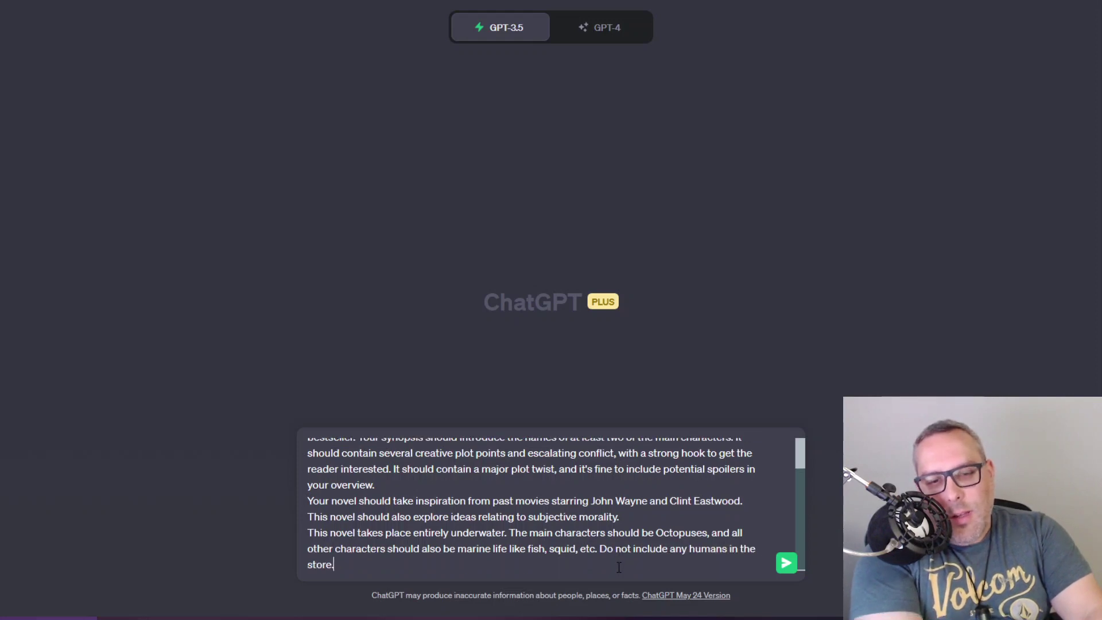
{"action": "type", "text": "re."}
{"action": "key", "text": "BackSpace"}
{"action": "key", "text": "BackSpace"}
{"action": "type", "text": "y"}
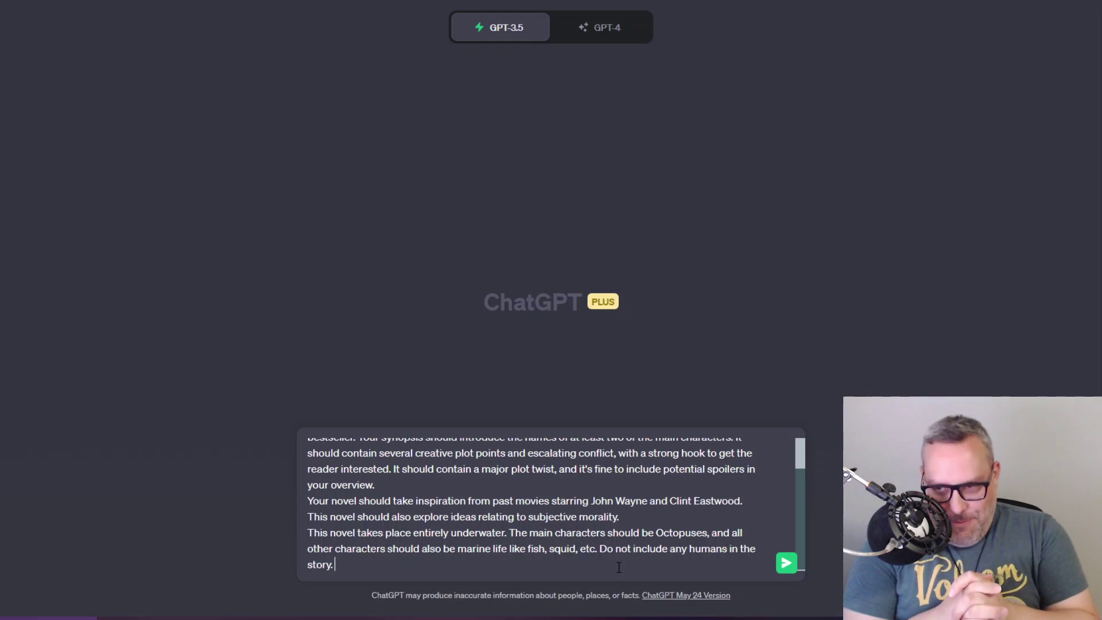
{"action": "key", "text": "Return"}
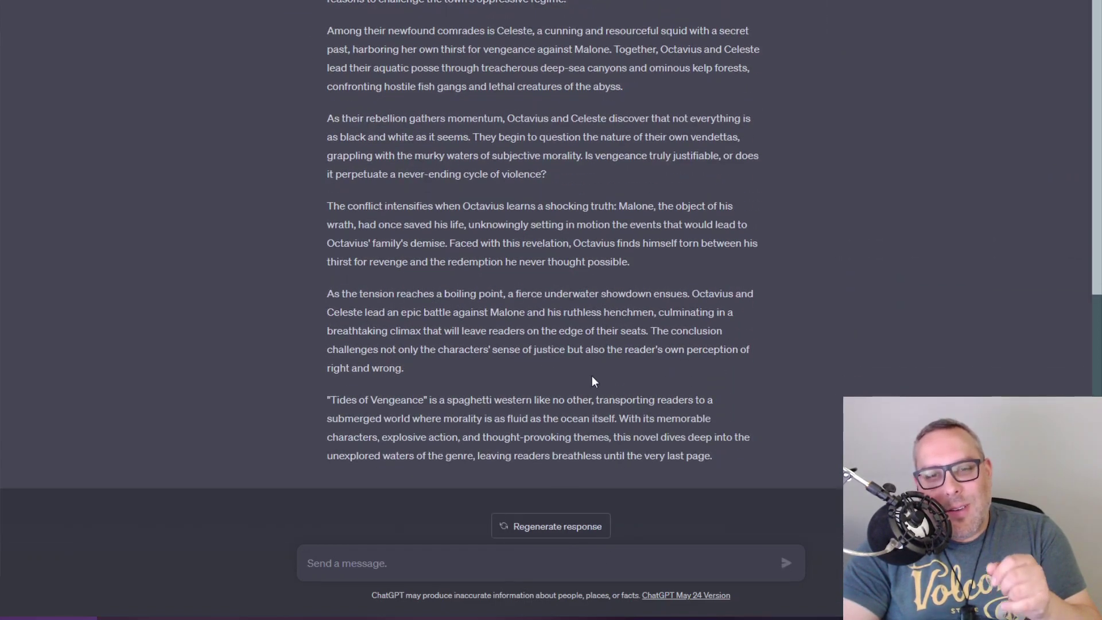
{"action": "scroll", "coordinate": [593, 380], "scroll_direction": "up", "scroll_amount": 7}
{"action": "scroll", "coordinate": [644, 224], "scroll_direction": "down", "scroll_amount": 2}
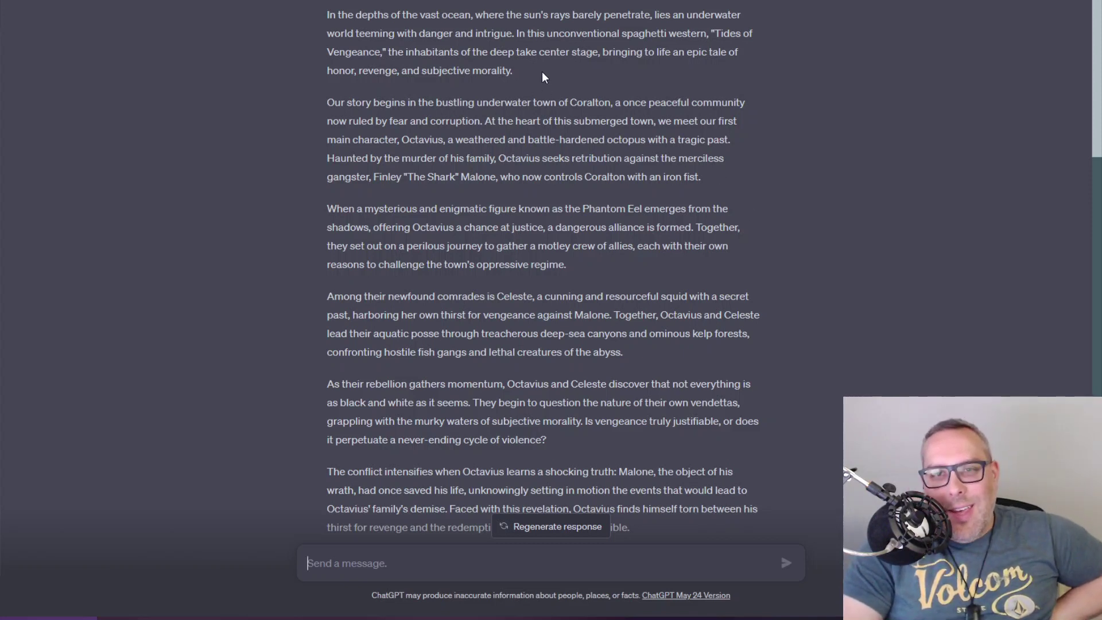
{"action": "left_click_drag", "start_coordinate": [542, 72], "coordinate": [688, 76]}
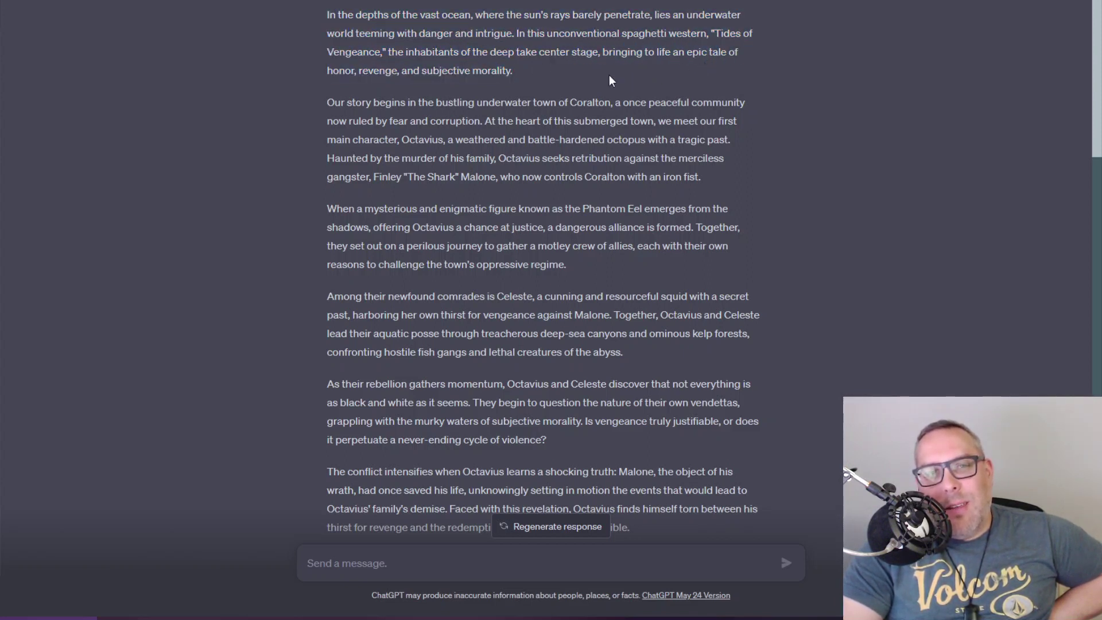
{"action": "left_click_drag", "start_coordinate": [597, 82], "coordinate": [736, 132]}
{"action": "left_click", "coordinate": [684, 164]}
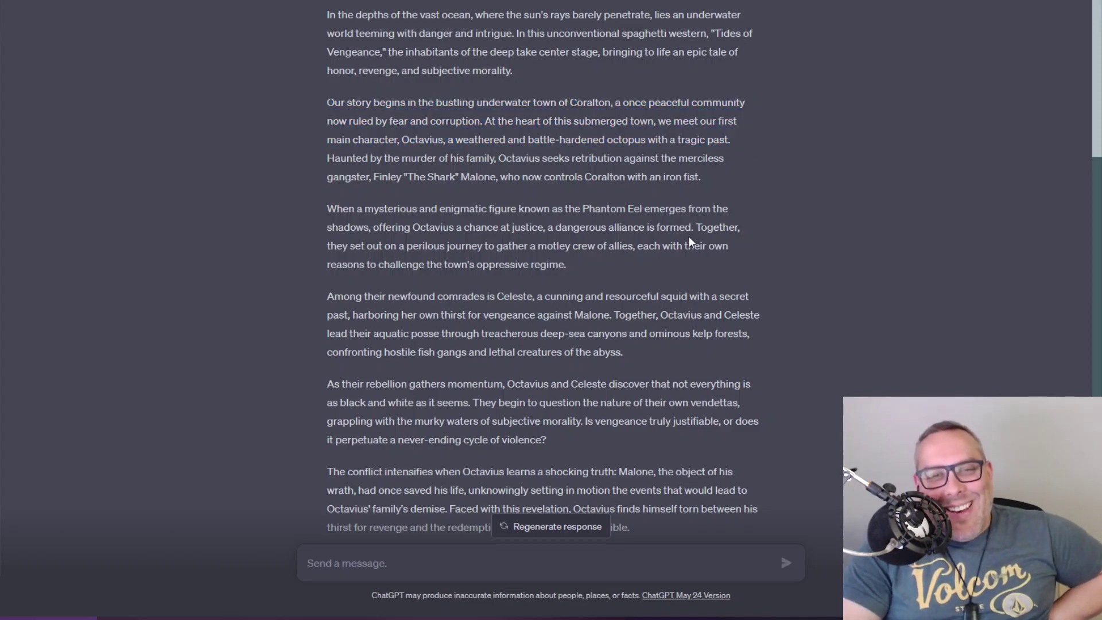
{"action": "scroll", "coordinate": [622, 274], "scroll_direction": "down", "scroll_amount": 5}
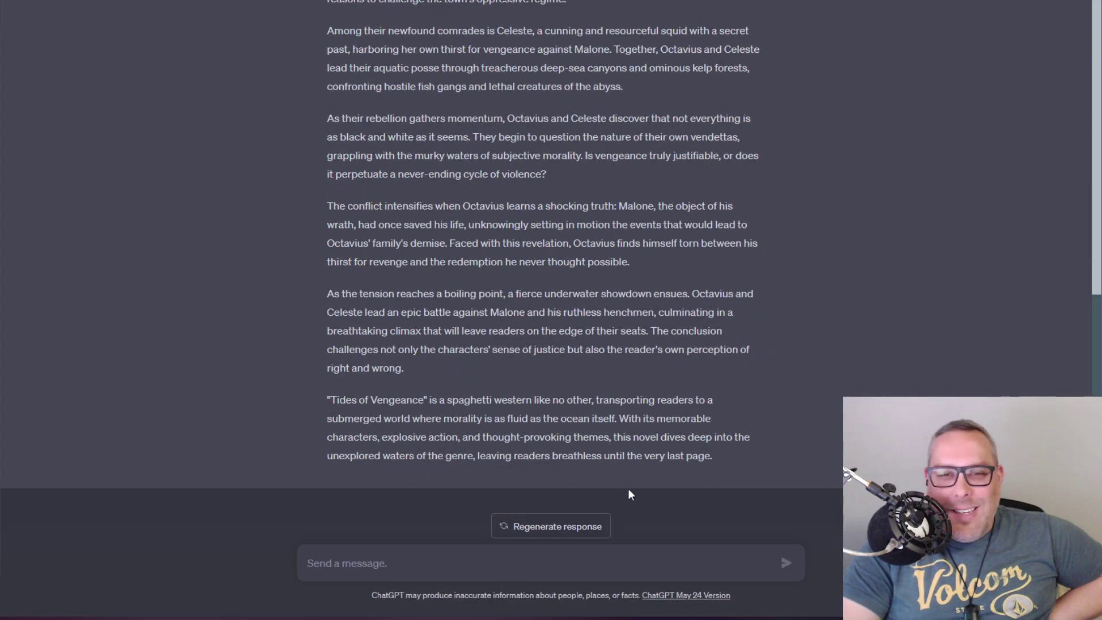
{"action": "scroll", "coordinate": [456, 342], "scroll_direction": "up", "scroll_amount": 10}
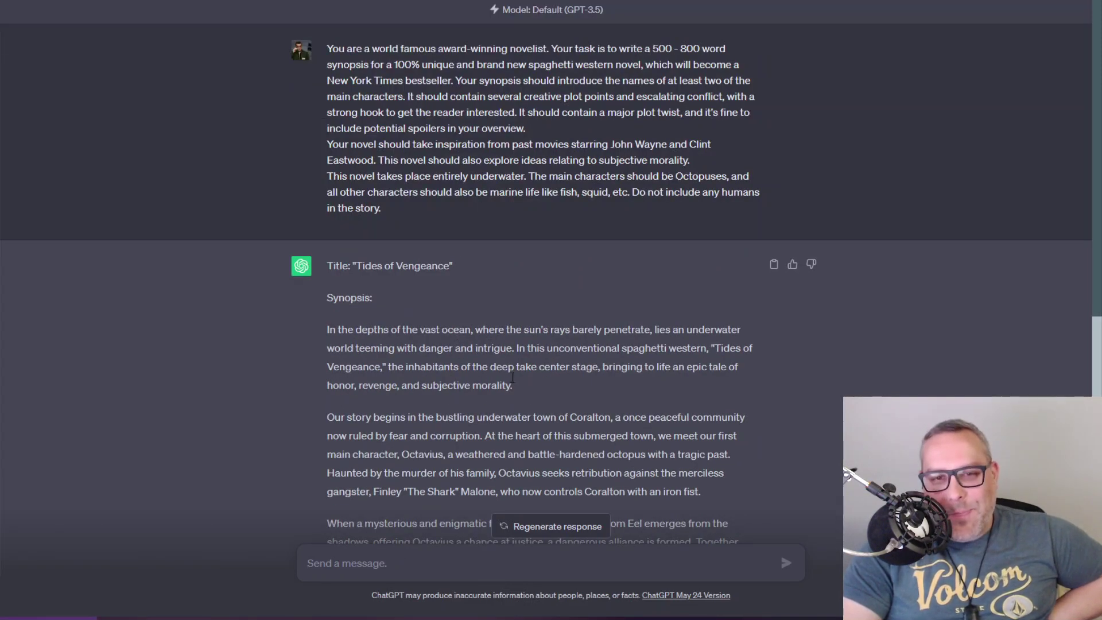
{"action": "scroll", "coordinate": [555, 366], "scroll_direction": "down", "scroll_amount": 10}
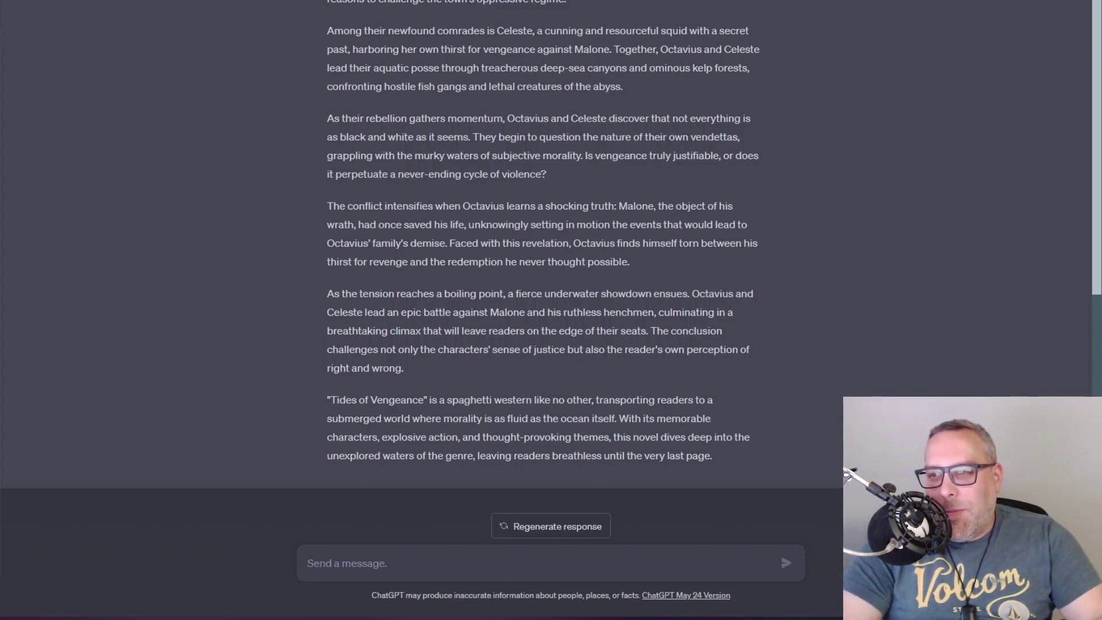
- Write an award-winning-novelist prompt requesting a 25-chapter novel outline and paste in the chapter list
{"action": "left_click", "coordinate": [423, 565]}
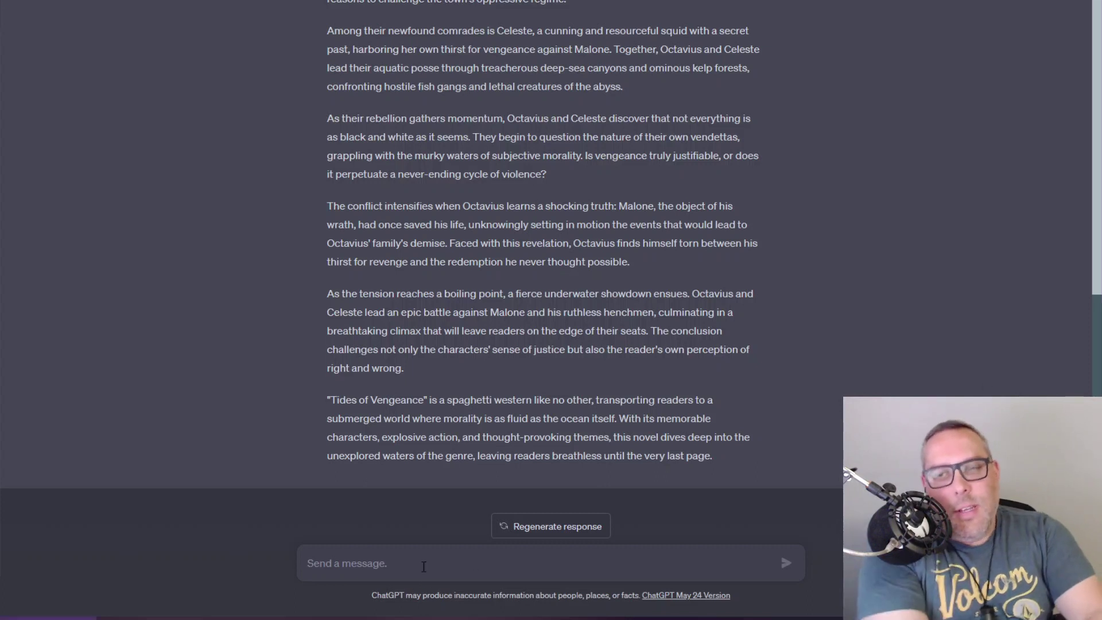
{"action": "type", "text": "You are a world-fam"}
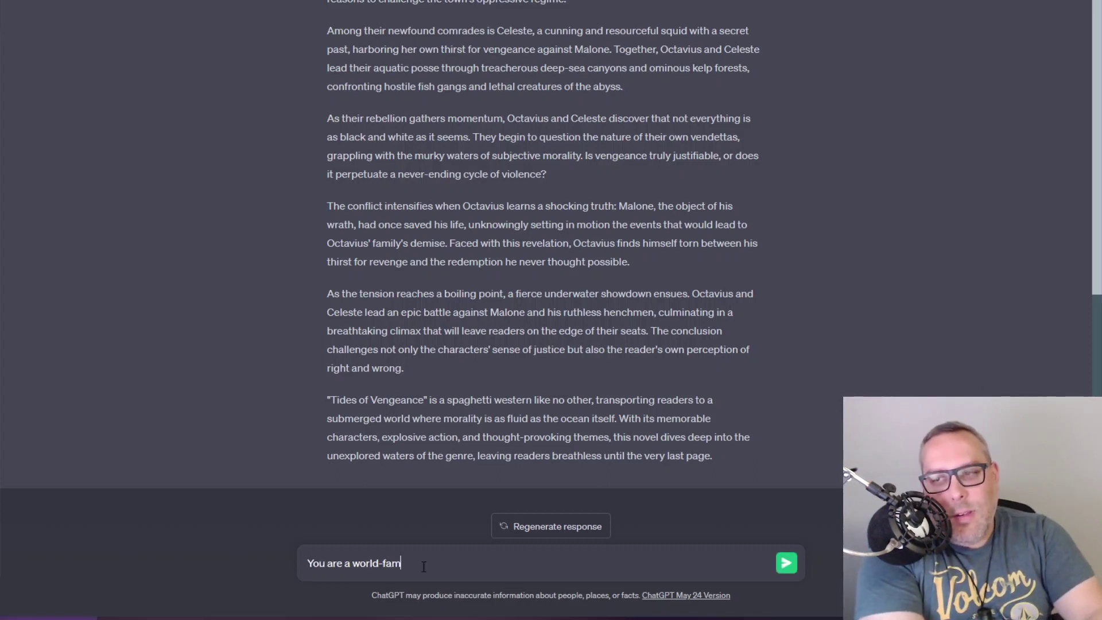
{"action": "type", "text": "ous award-winning novelest."}
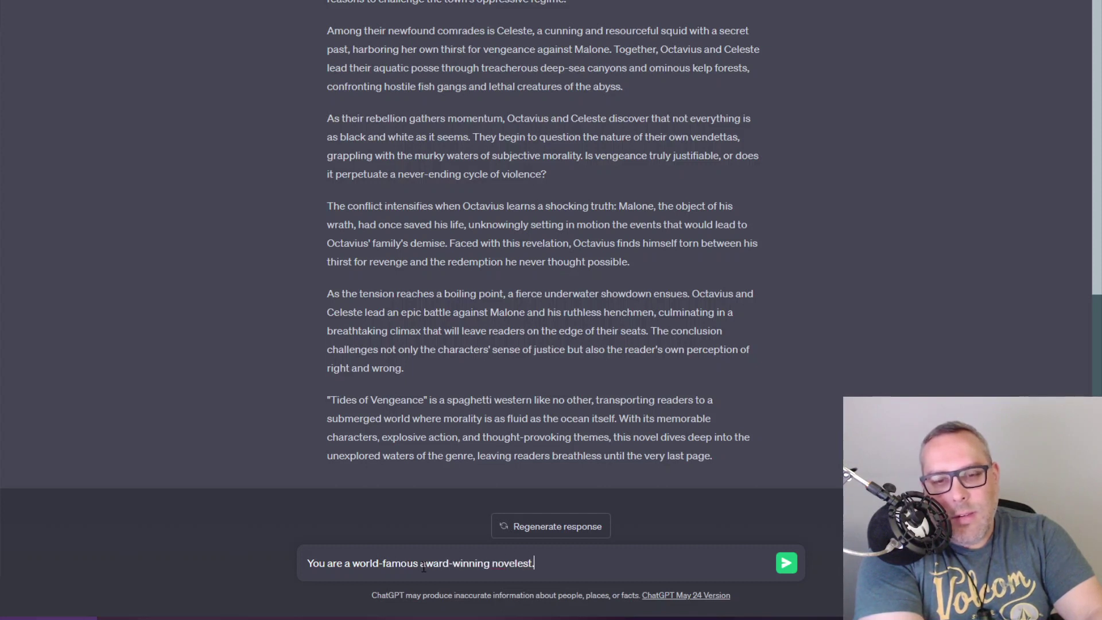
{"action": "type", "text": " Your task is to write "}
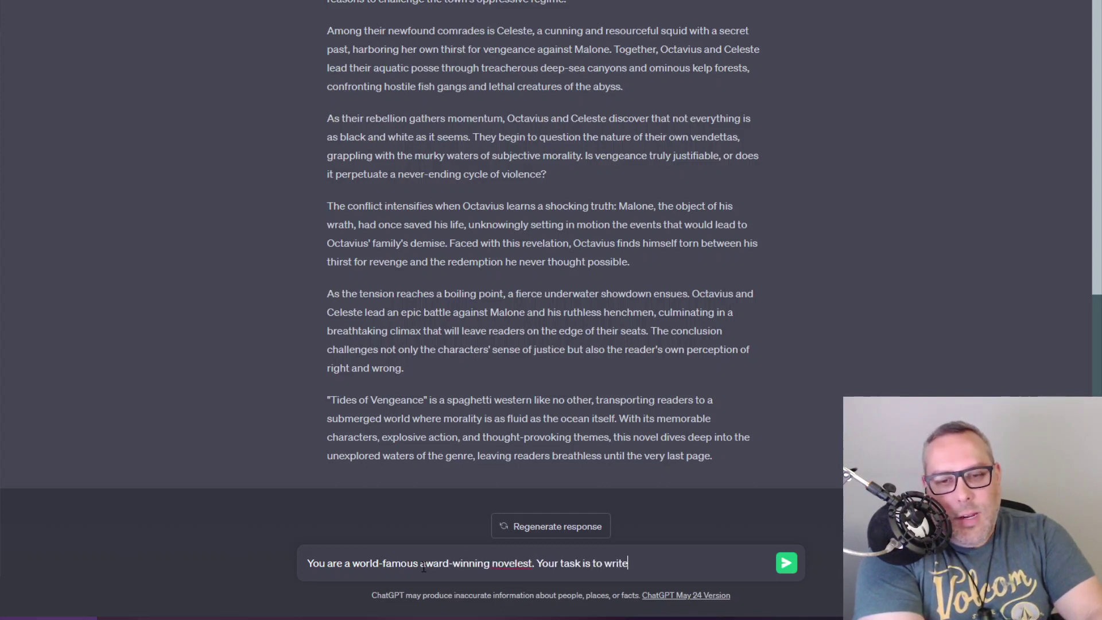
{"action": "type", "text": "a 25-chapter novel outline for a"}
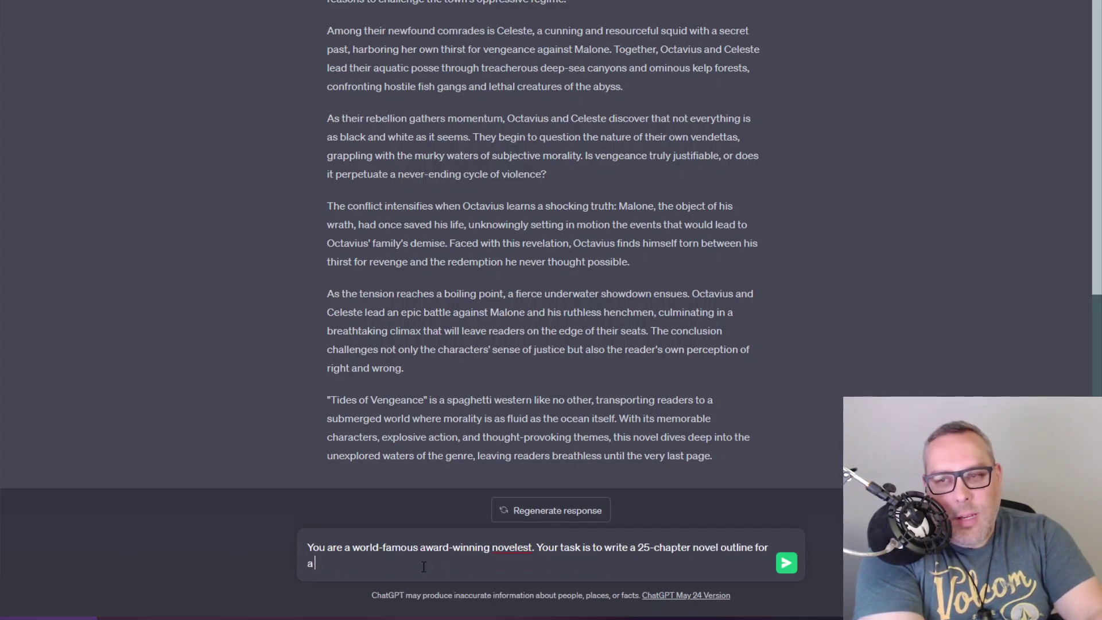
{"action": "type", "text": " 75,000"}
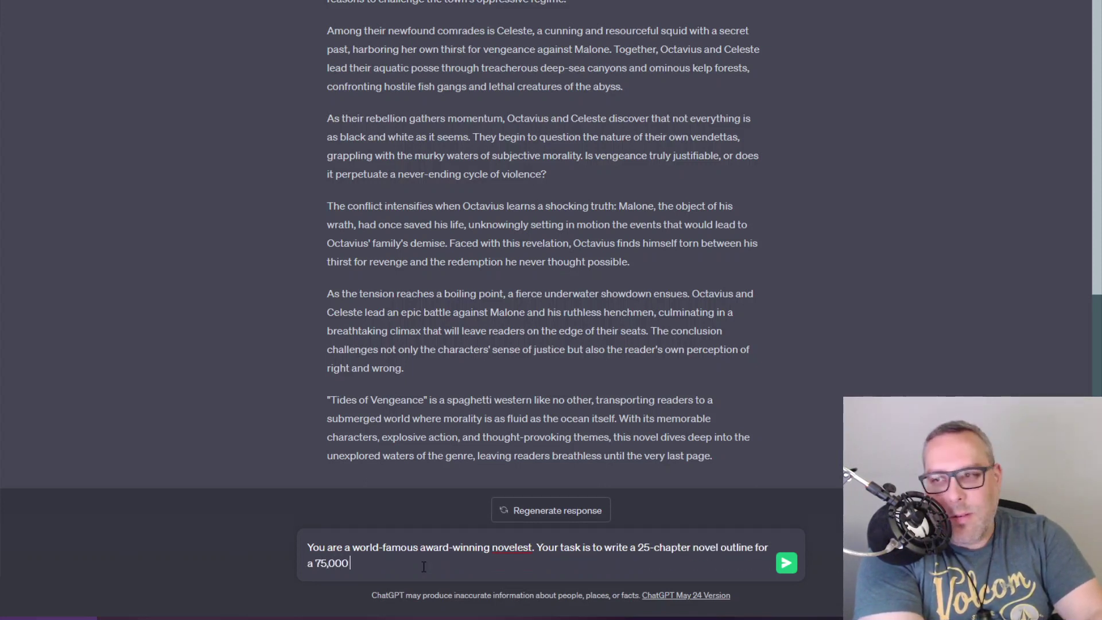
{"action": "type", "text": "-word novel"}
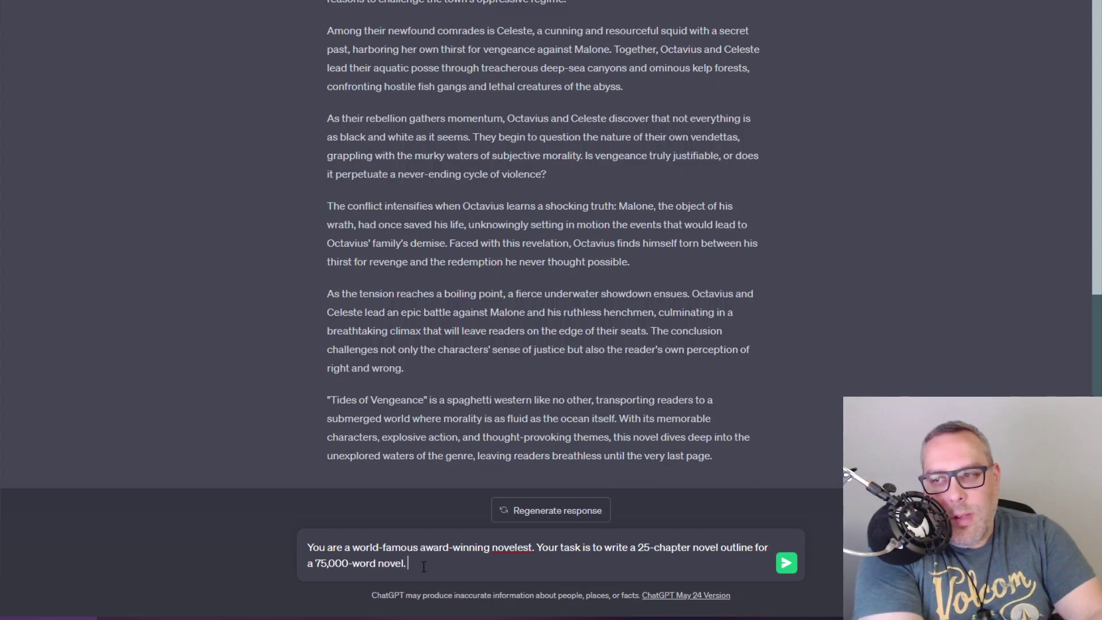
{"action": "type", "text": "."}
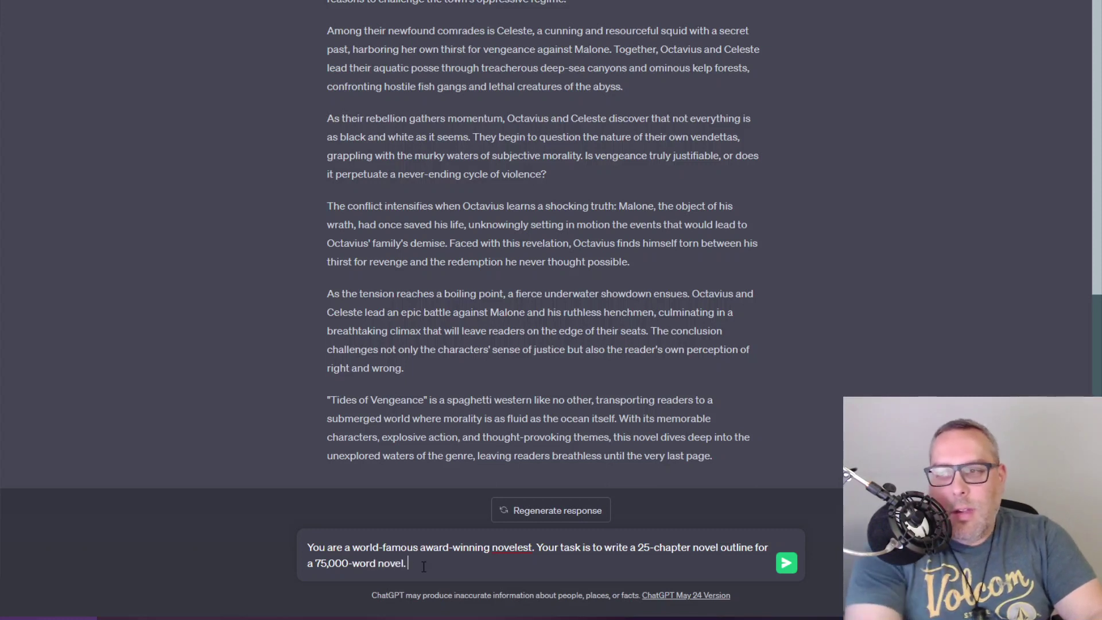
{"action": "type", "text": " Please use the "}
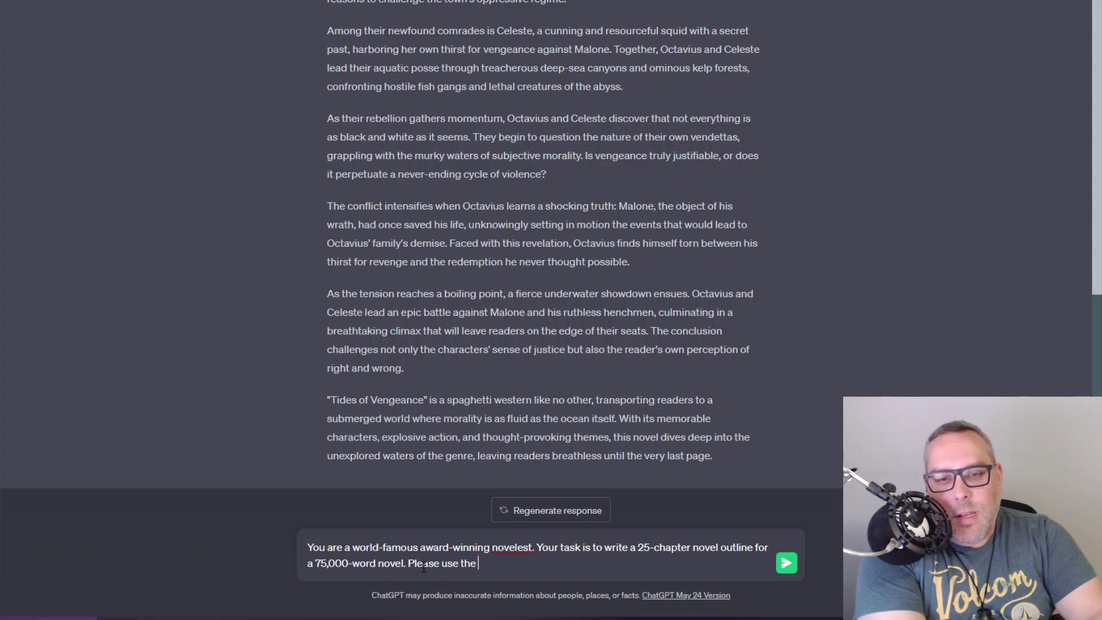
{"action": "type", "text": "general chapter"}
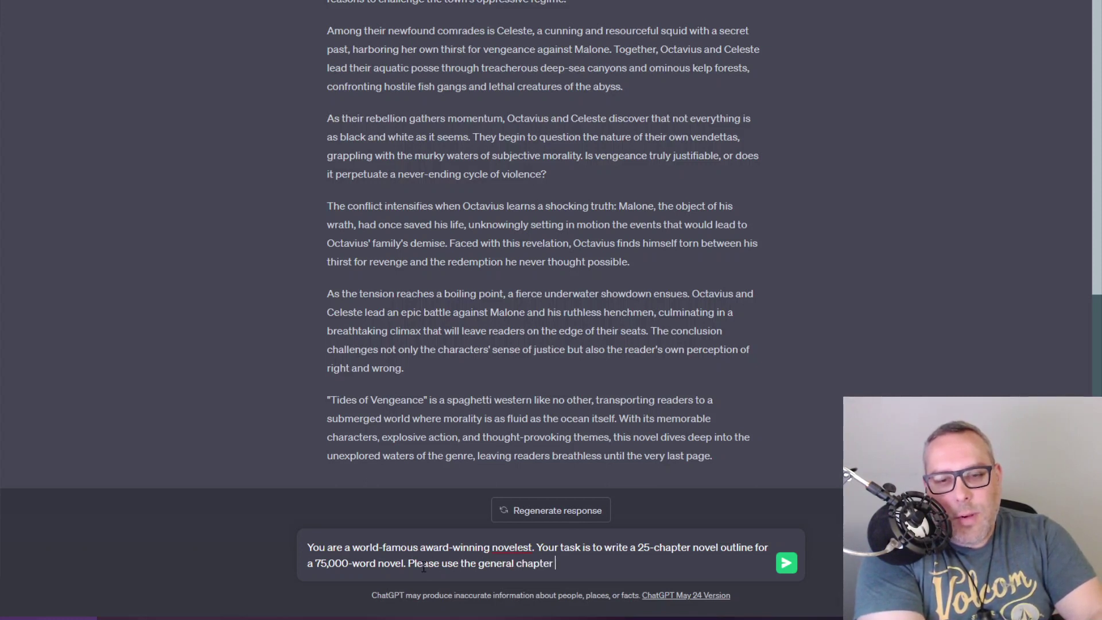
{"action": "type", "text": " outline provided below for"}
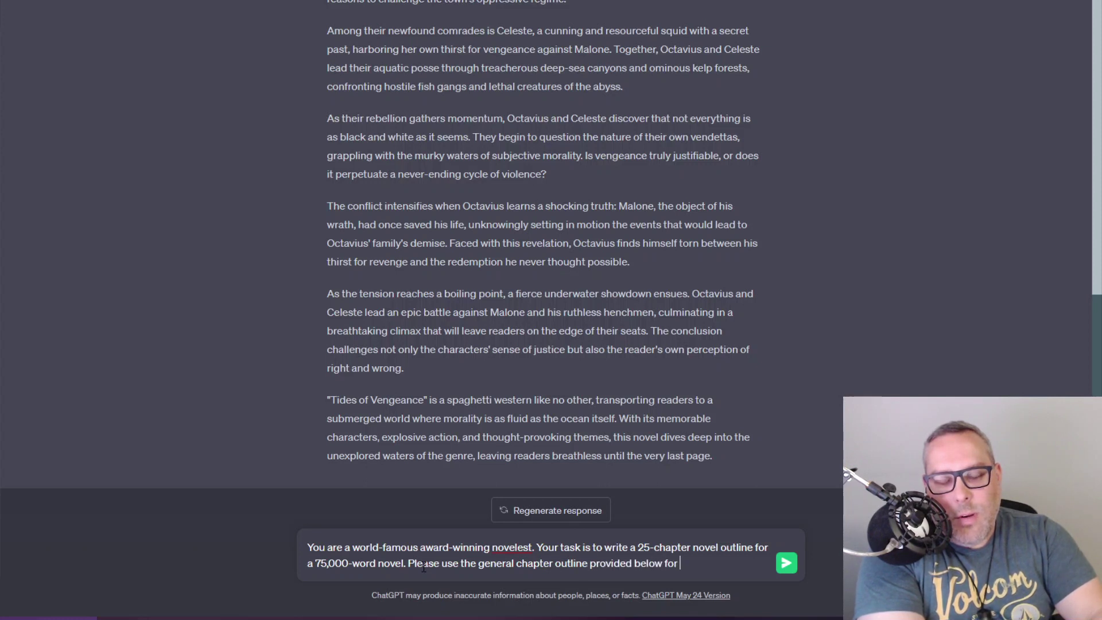
{"action": "type", "text": " pointers on wh"}
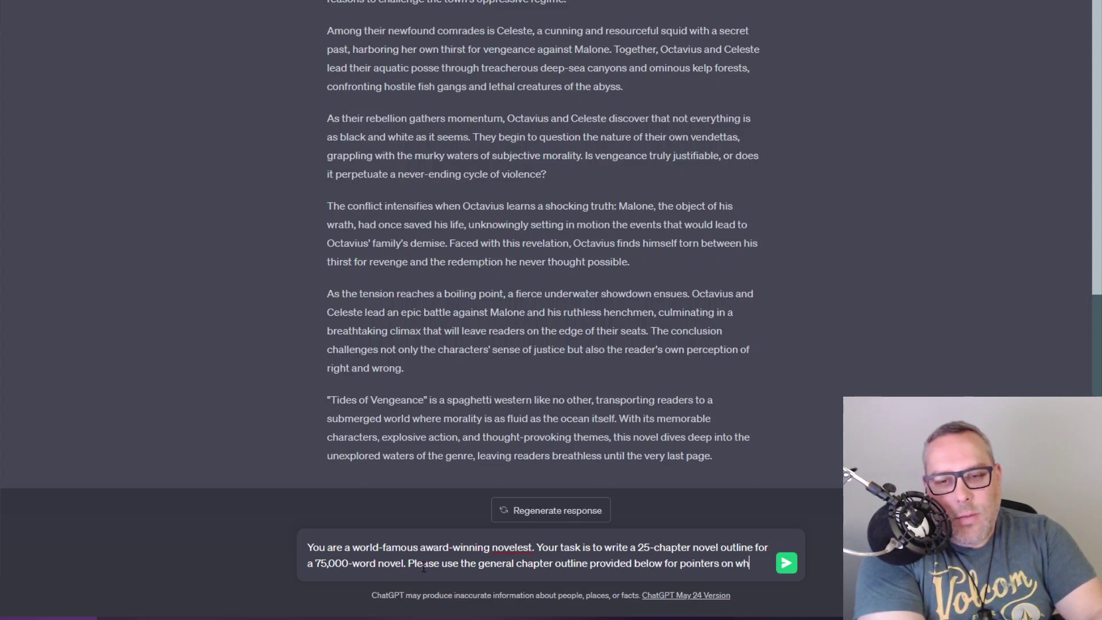
{"action": "type", "text": "at to include in each c"}
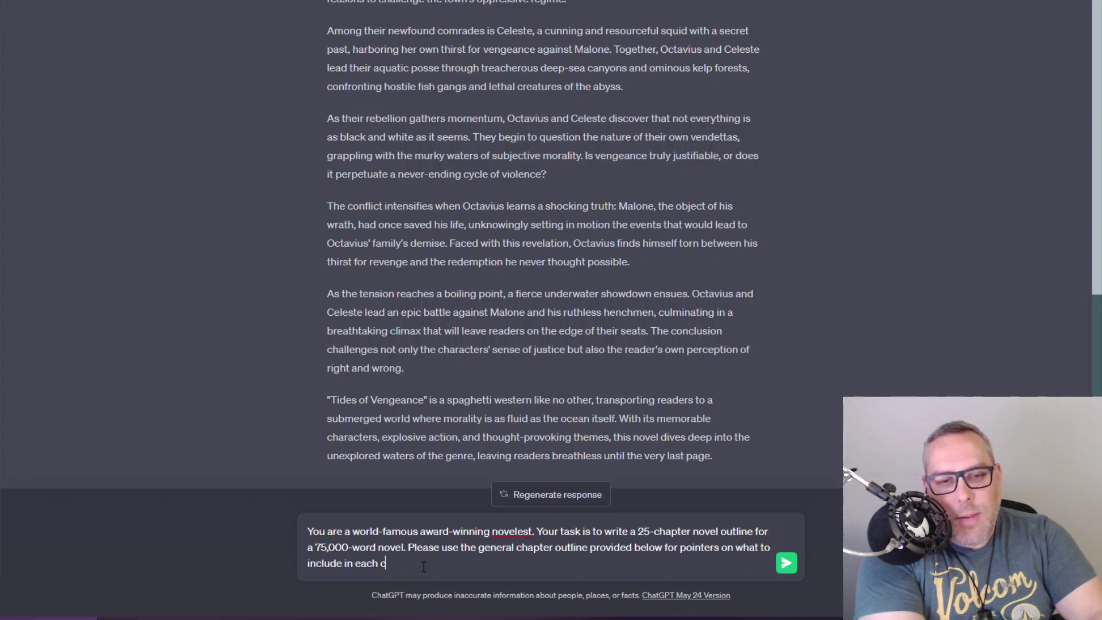
{"action": "type", "text": "hapter."}
{"action": "key", "text": "shift+Return"}
{"action": "key", "text": "shift+Return"}
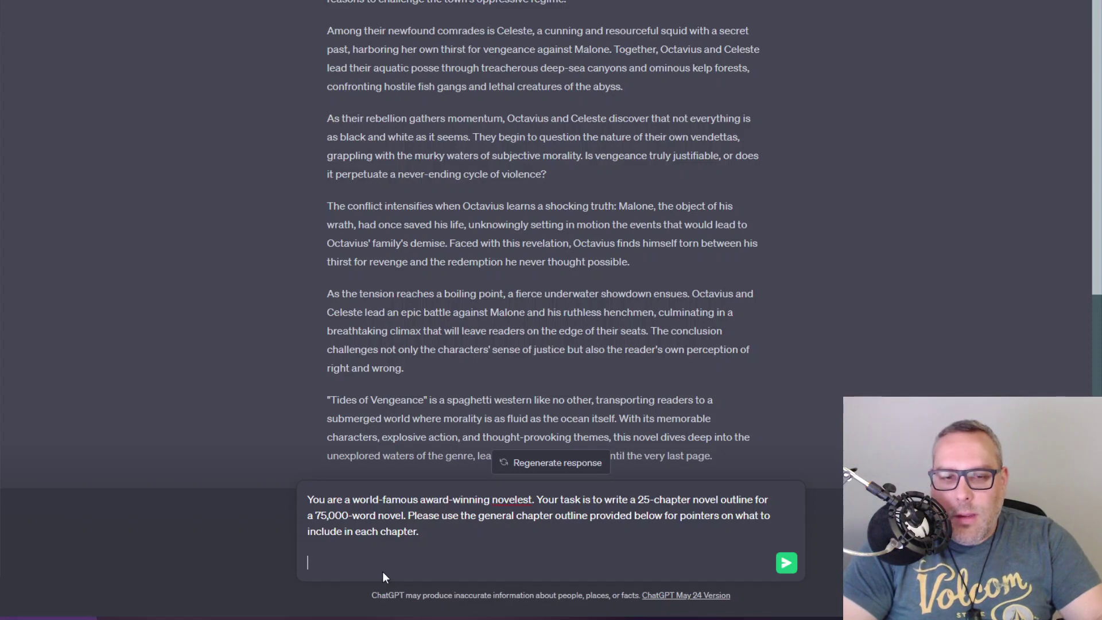
{"action": "key", "text": "ctrl+v"}
- Add a request for at least 5 plot bullet points and a general description per chapter, then send
{"action": "scroll", "coordinate": [408, 540], "scroll_direction": "up", "scroll_amount": 15}
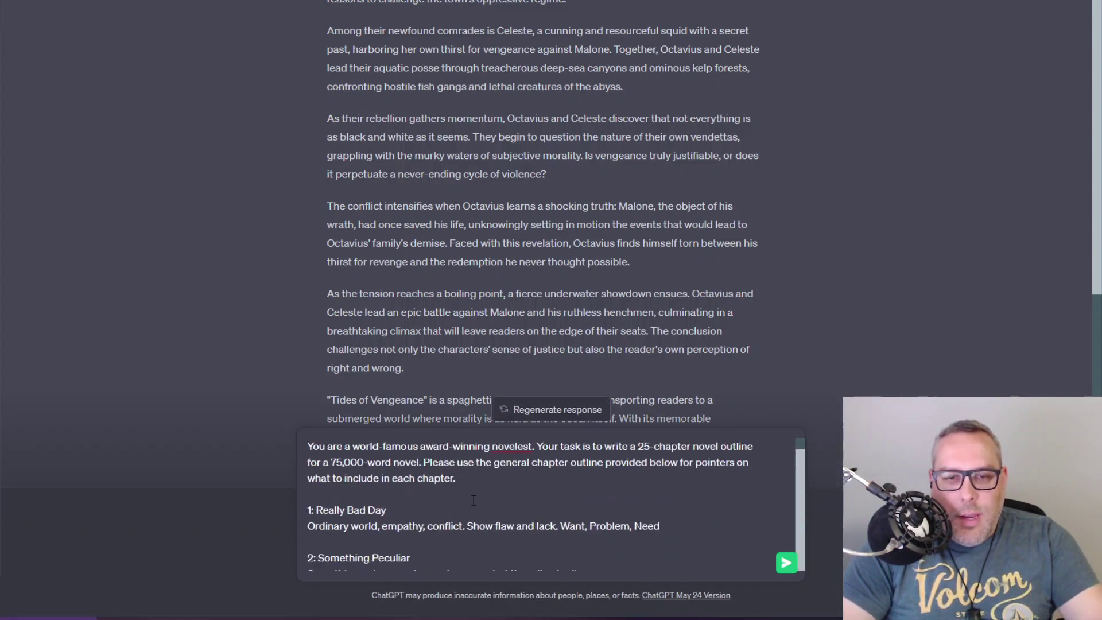
{"action": "left_click", "coordinate": [480, 479]}
{"action": "key", "text": "Return"}
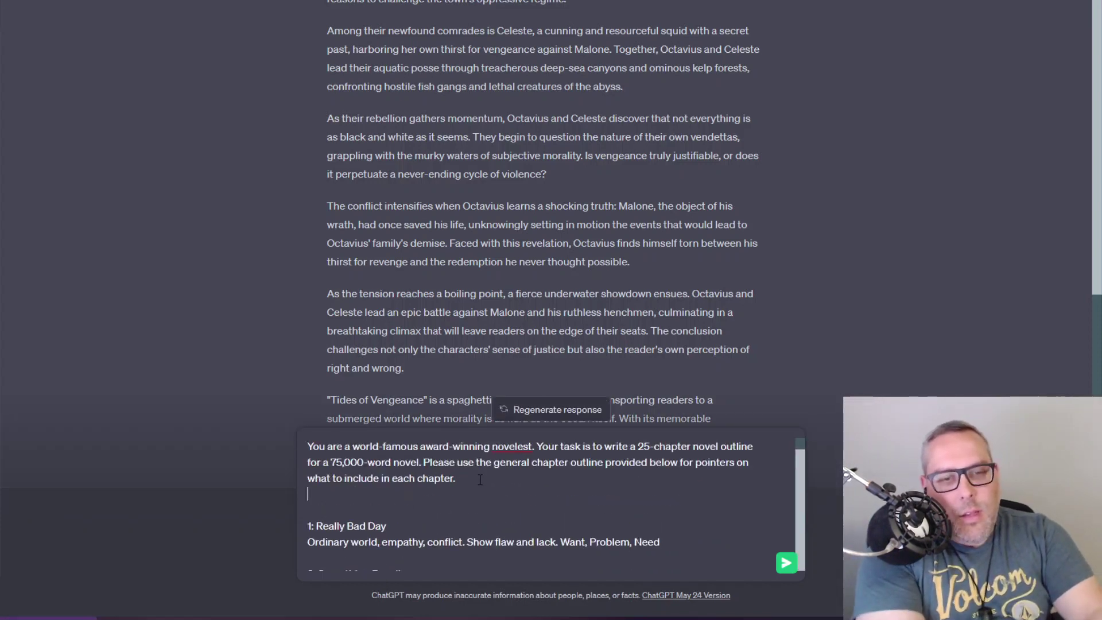
{"action": "type", "text": "Include at least "}
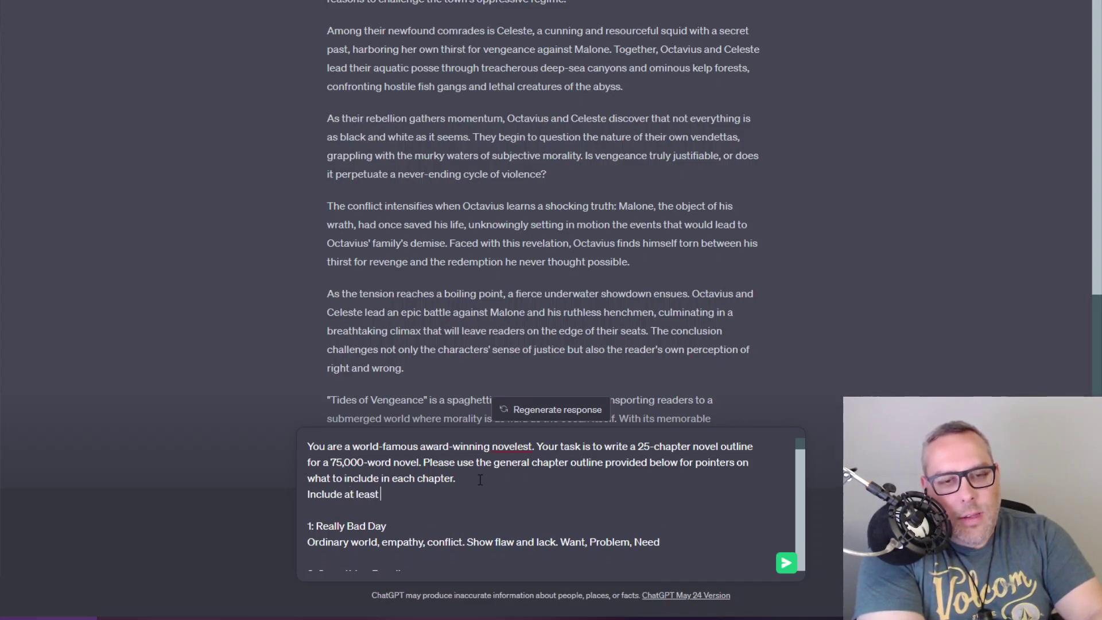
{"action": "type", "text": "5 bul"}
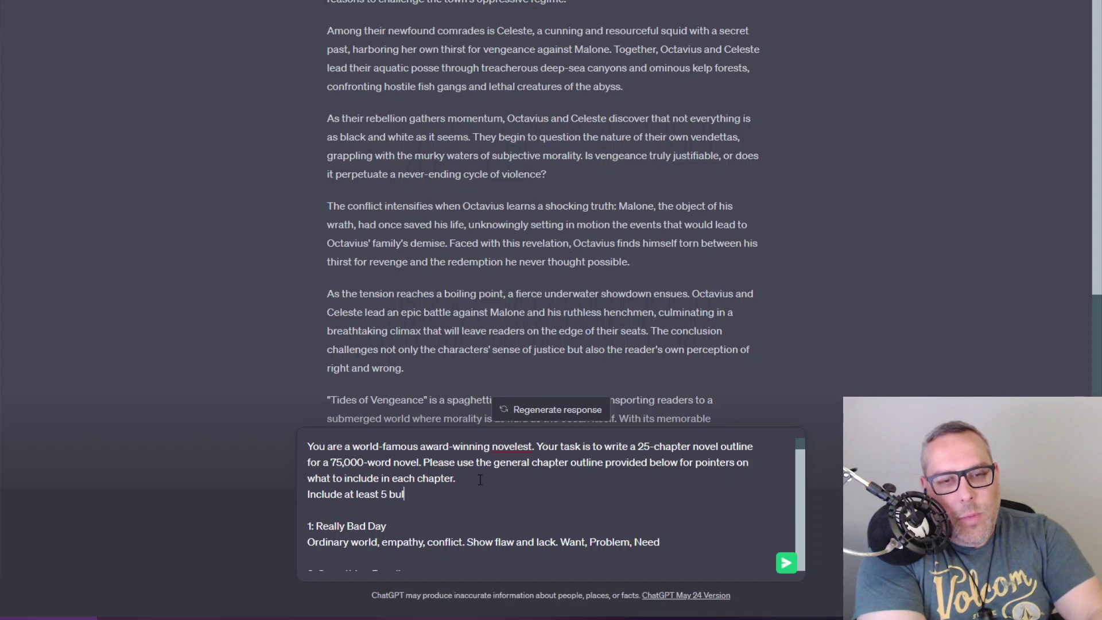
{"action": "type", "text": "let points with"}
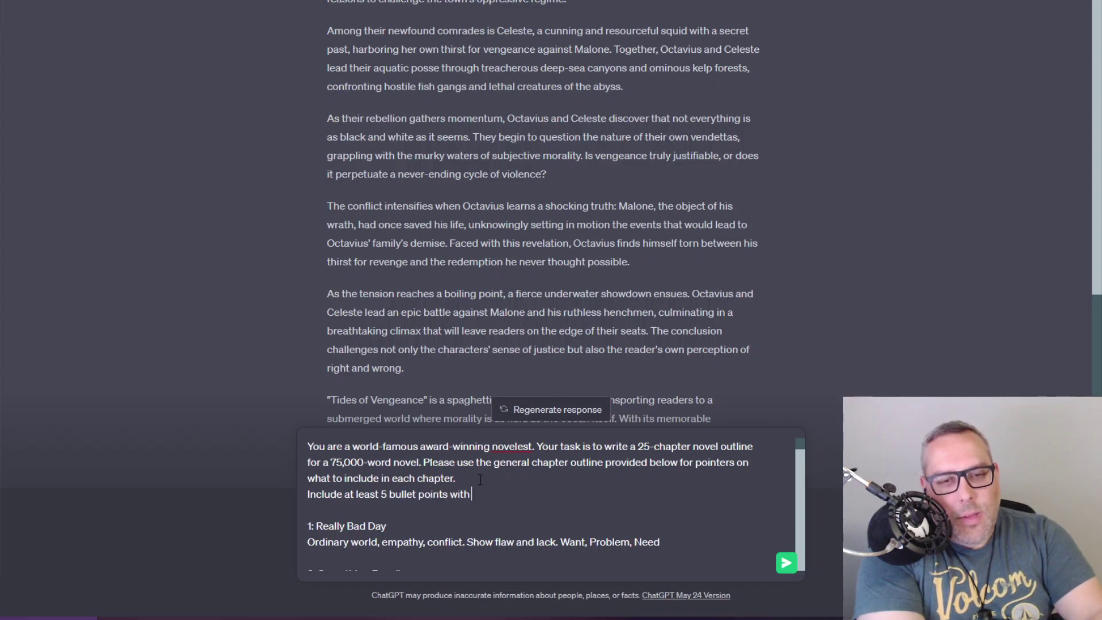
{"action": "type", "text": " plot details fo"}
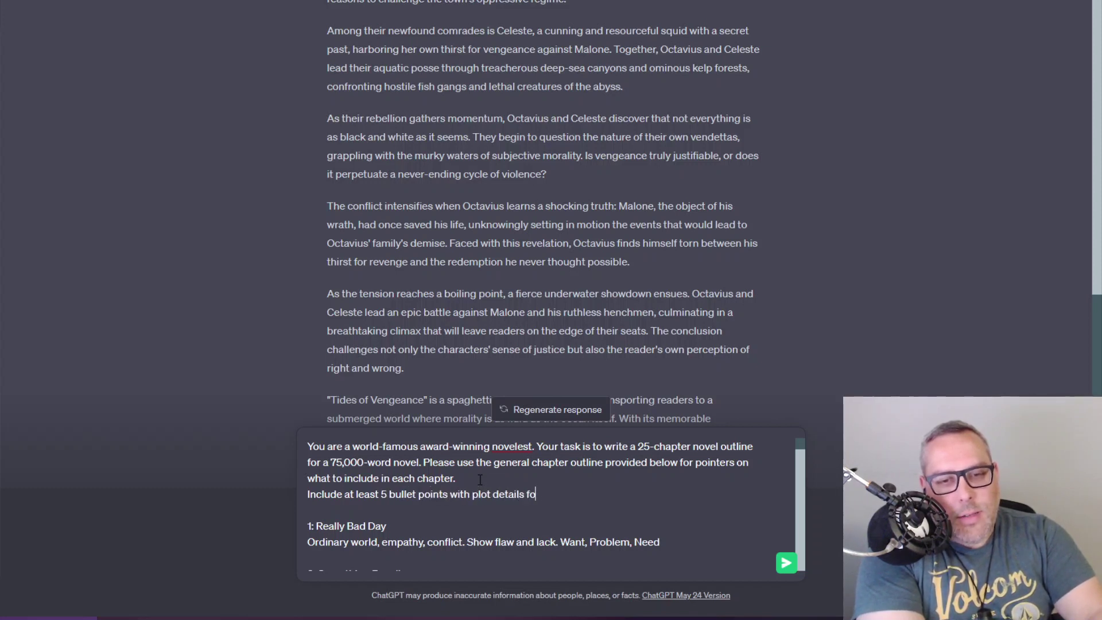
{"action": "type", "text": "r each chapter, al"}
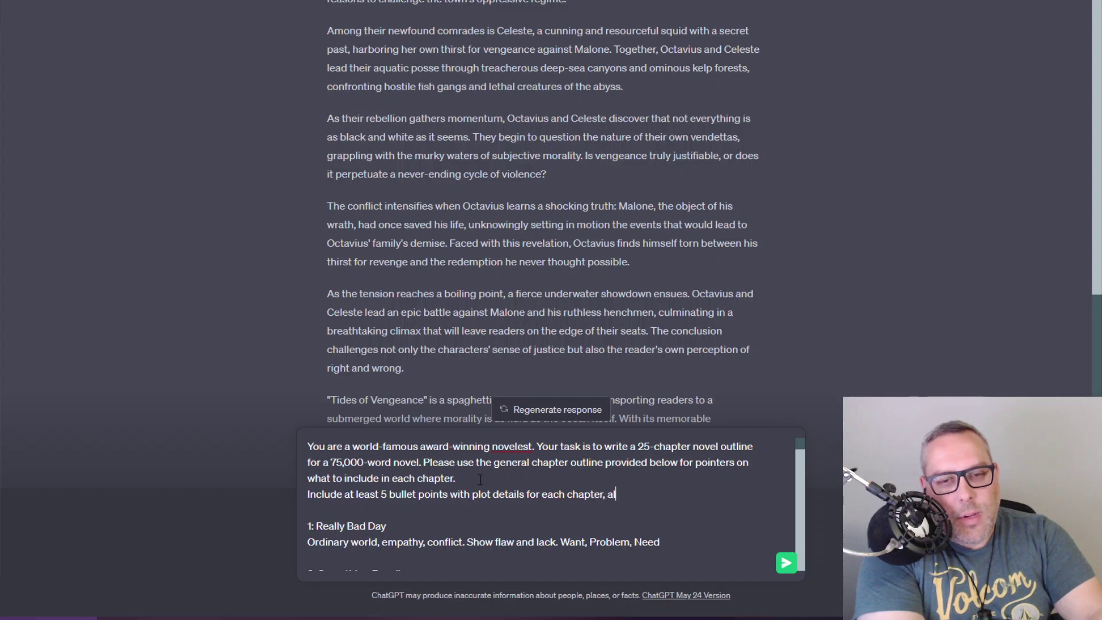
{"action": "type", "text": "ong with a general description of w"}
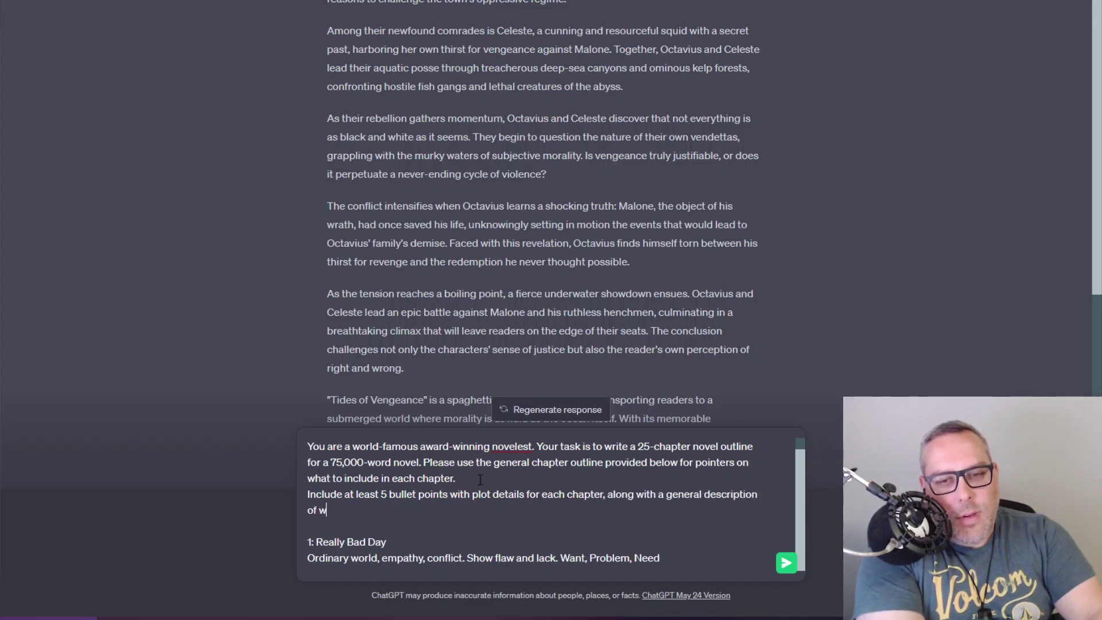
{"action": "type", "text": "hat happens in each chapter."}
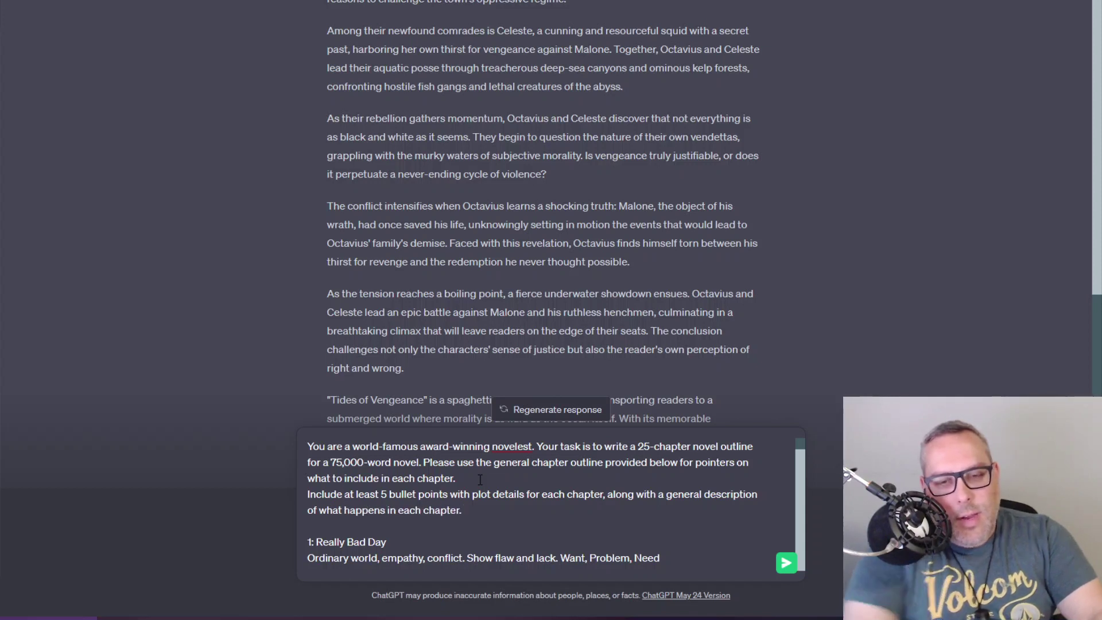
{"action": "scroll", "coordinate": [505, 522], "scroll_direction": "down", "scroll_amount": 20}
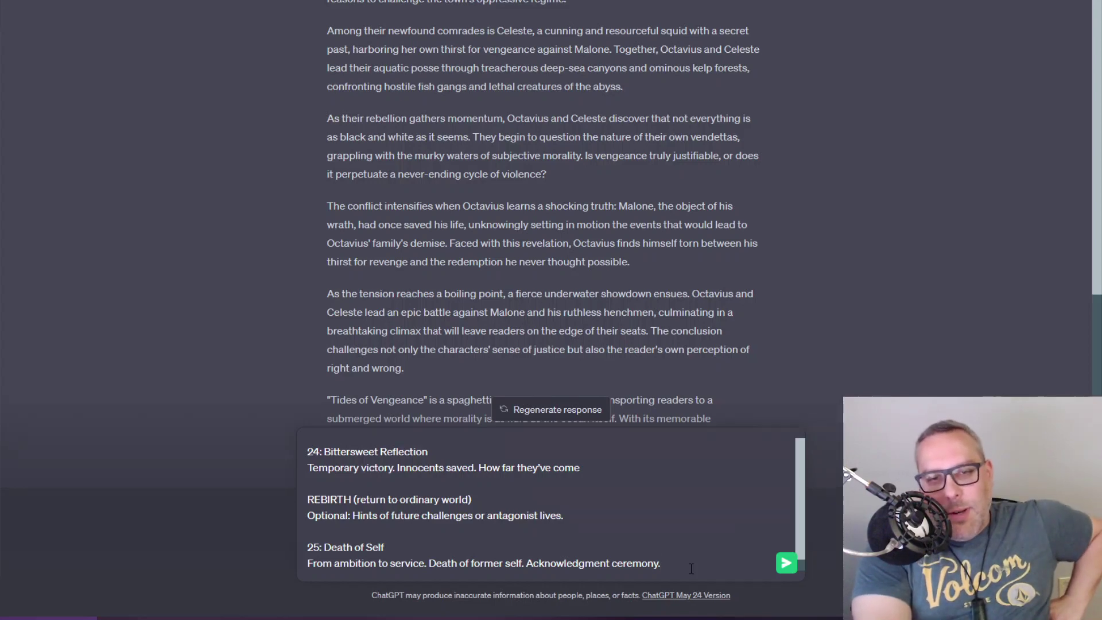
{"action": "key", "text": "Return"}
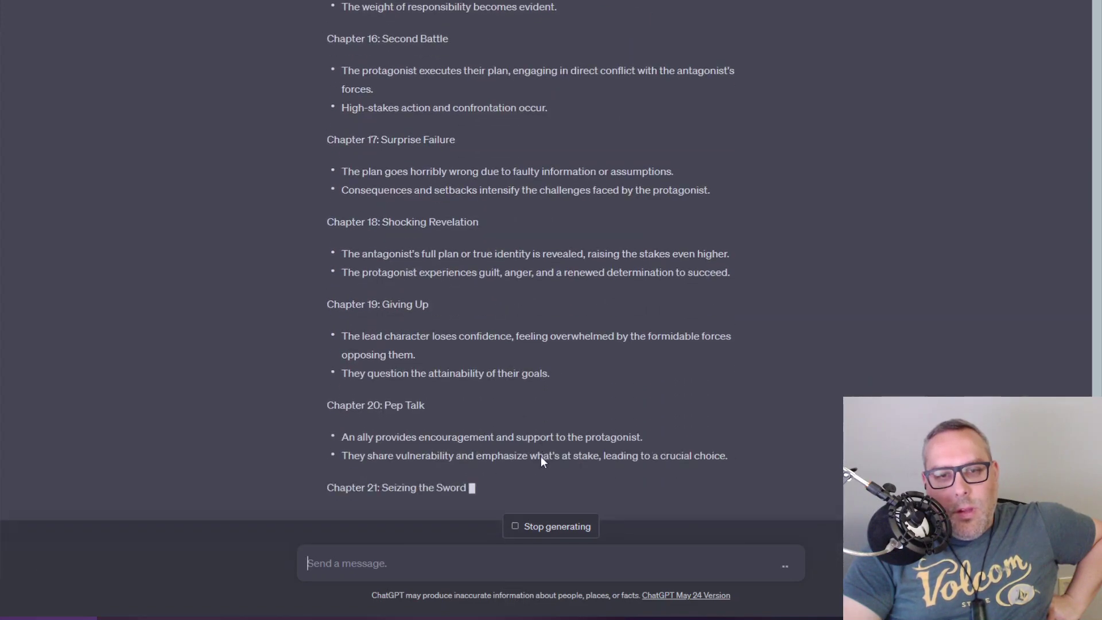
- Scroll back up through the stopped outline reply to the sent prompt
{"action": "scroll", "coordinate": [534, 465], "scroll_direction": "up", "scroll_amount": 15}
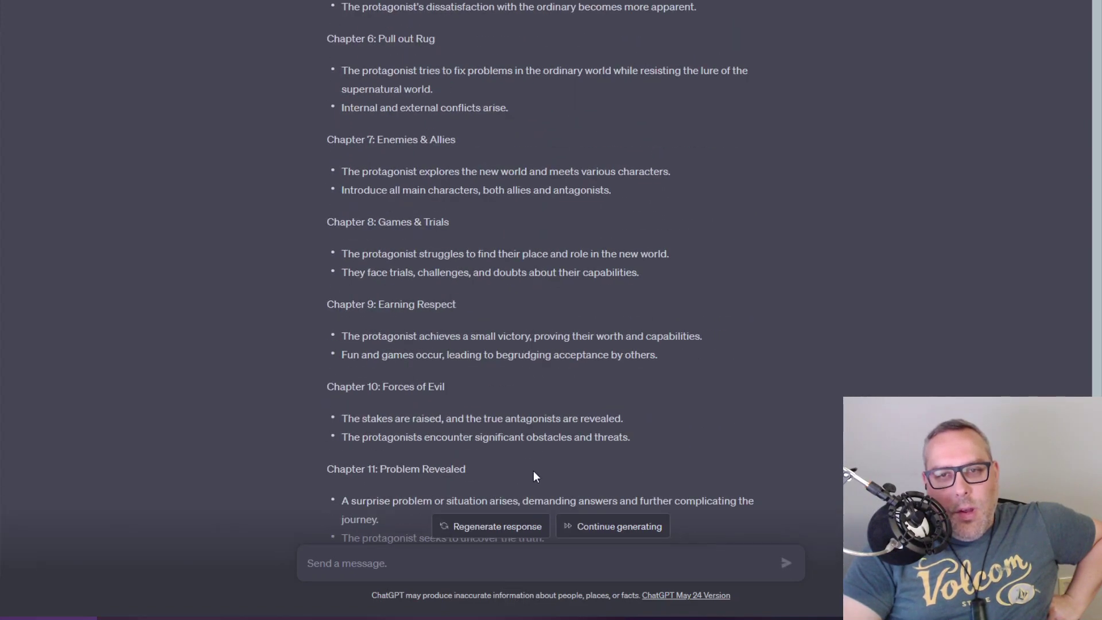
{"action": "scroll", "coordinate": [514, 331], "scroll_direction": "up", "scroll_amount": 20}
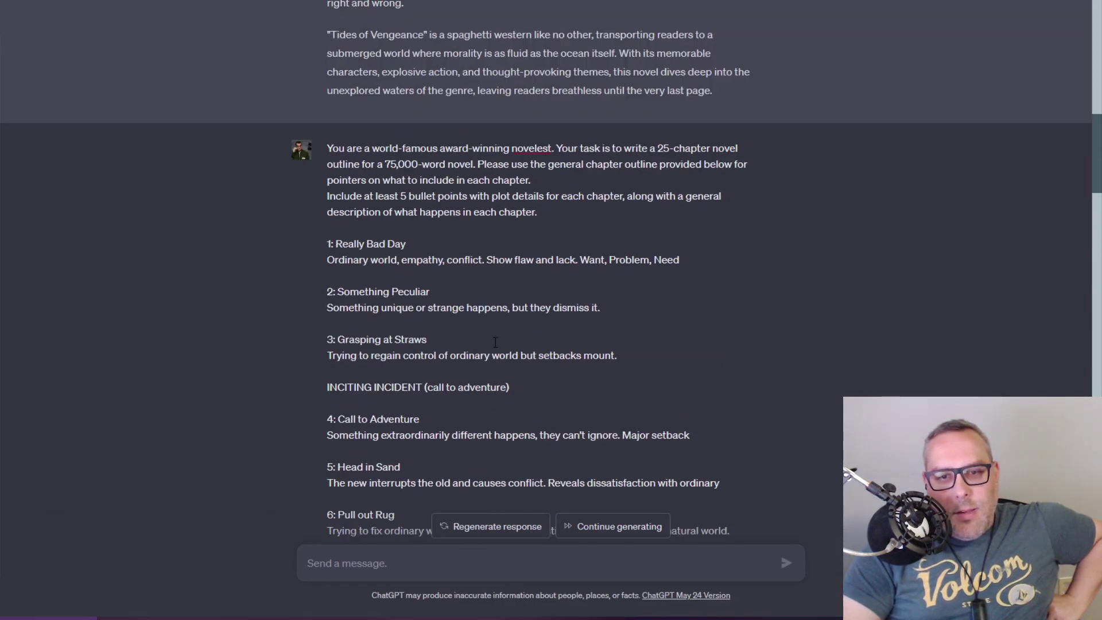
- Correct 'novelest' to 'novelist' in the prompt being edited
{"action": "scroll", "coordinate": [666, 217], "scroll_direction": "up", "scroll_amount": 3}
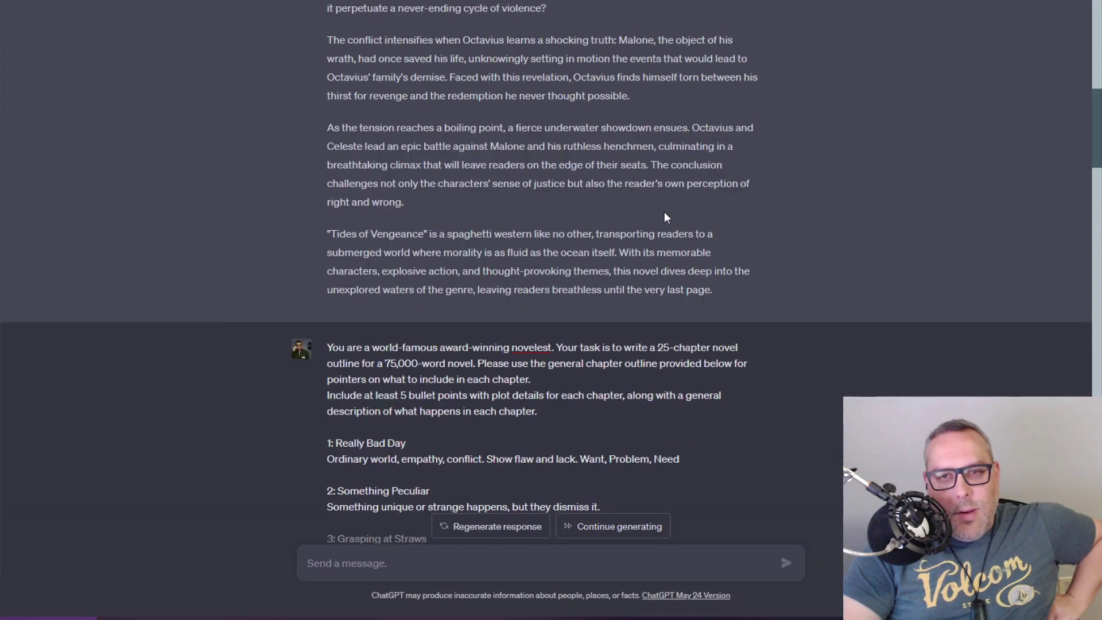
{"action": "right_click", "coordinate": [524, 347]}
{"action": "left_click", "coordinate": [545, 360]}
{"action": "scroll", "coordinate": [658, 341], "scroll_direction": "down", "scroll_amount": 15}
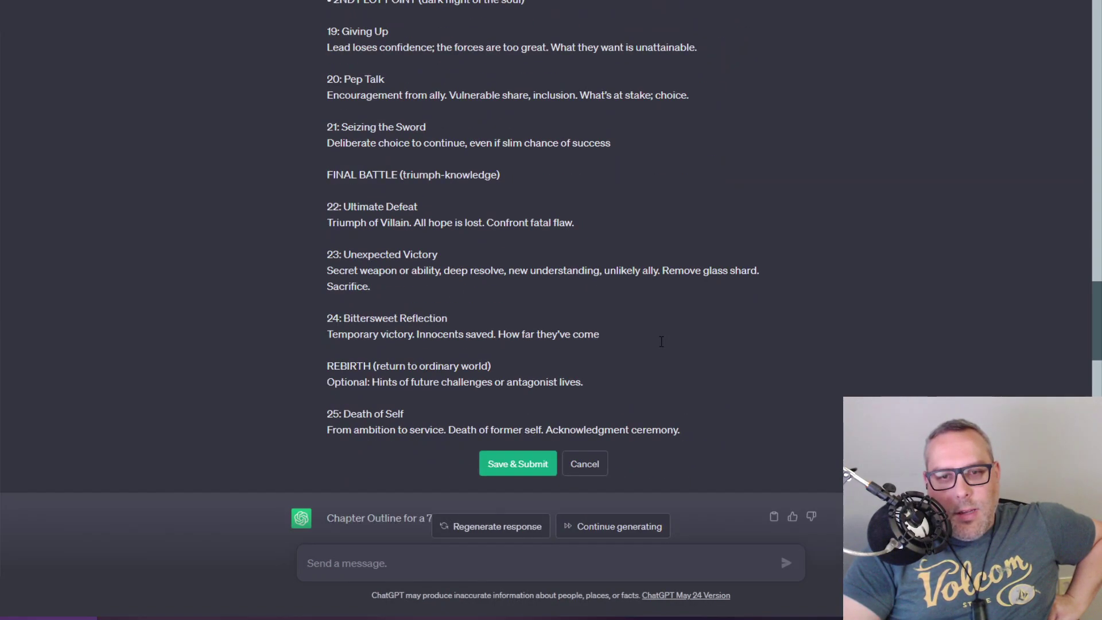
{"action": "scroll", "coordinate": [658, 341], "scroll_direction": "down", "scroll_amount": 4}
{"action": "scroll", "coordinate": [579, 265], "scroll_direction": "up", "scroll_amount": 20}
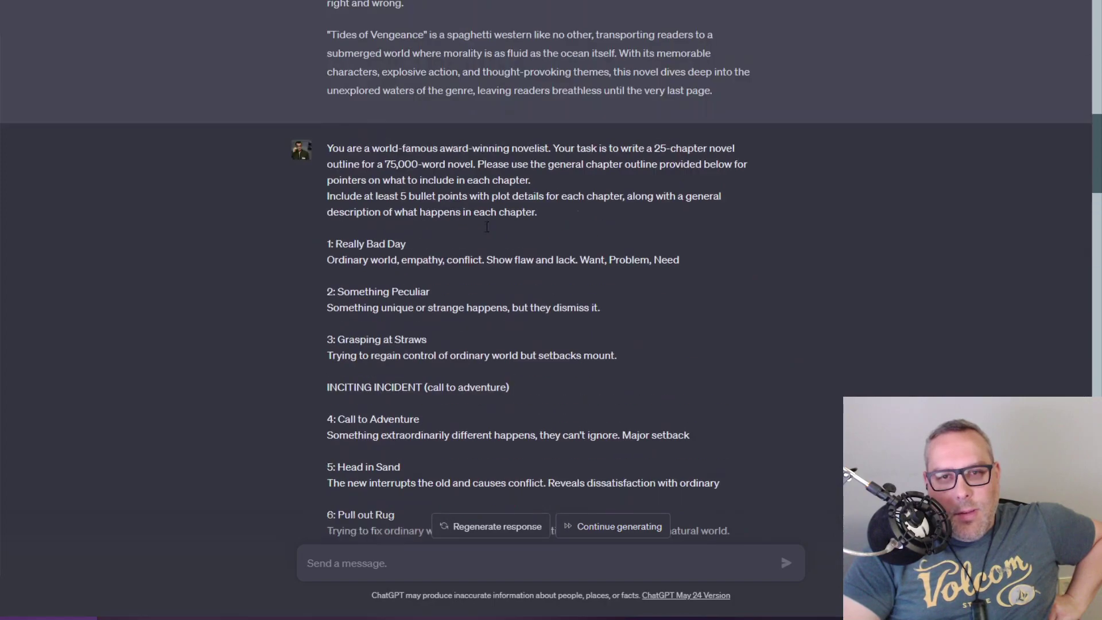
{"action": "scroll", "coordinate": [486, 227], "scroll_direction": "up", "scroll_amount": 2}
{"action": "scroll", "coordinate": [510, 134], "scroll_direction": "down", "scroll_amount": 4}
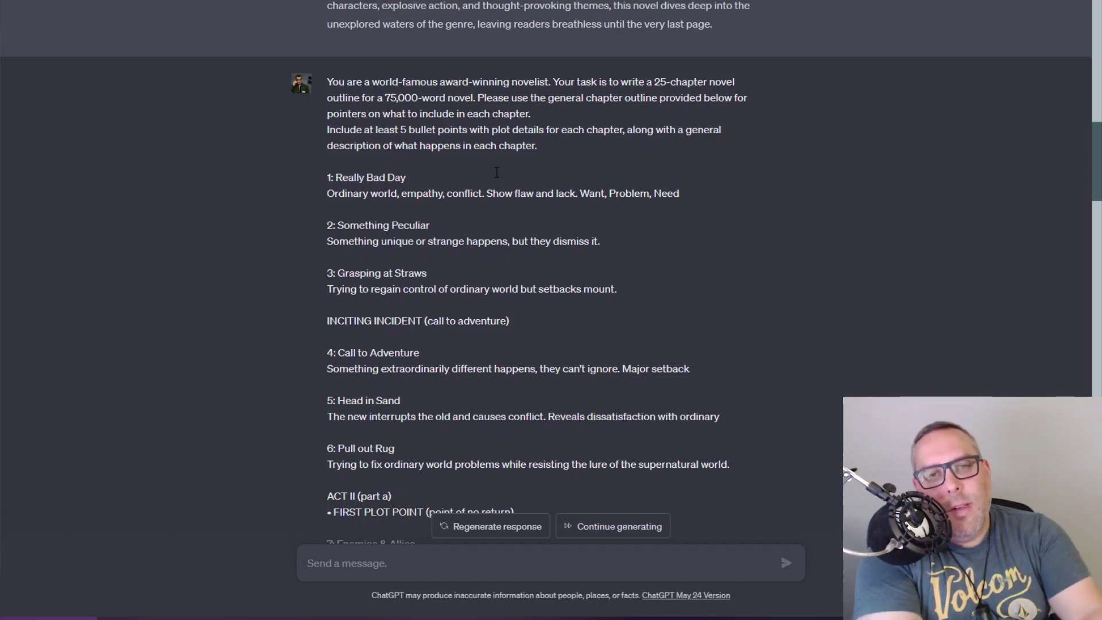
- Append 'based on the synopsis / book description provided above.' and fix the 'descrption' typo
{"action": "type", "text": "based on the s"}
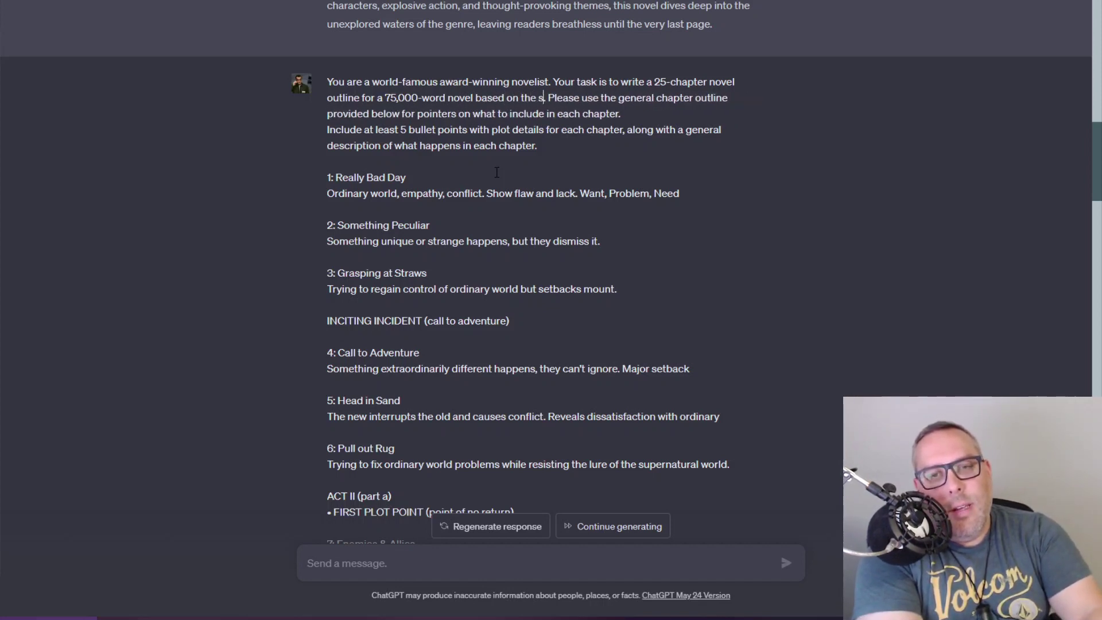
{"action": "type", "text": "ynopsis /"}
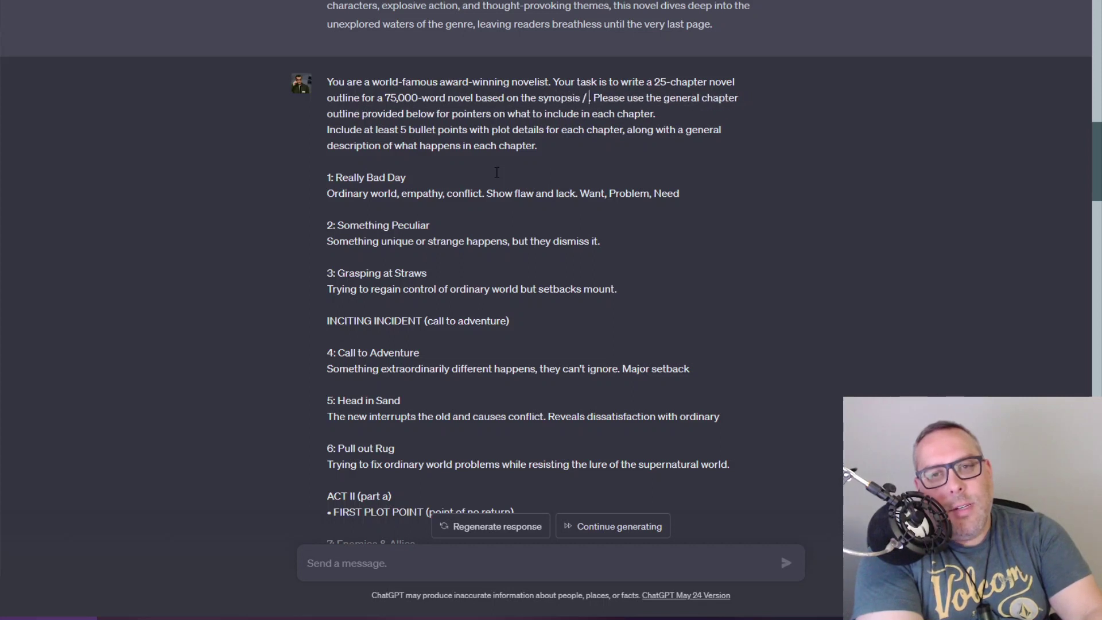
{"action": "type", "text": " book descrption p"}
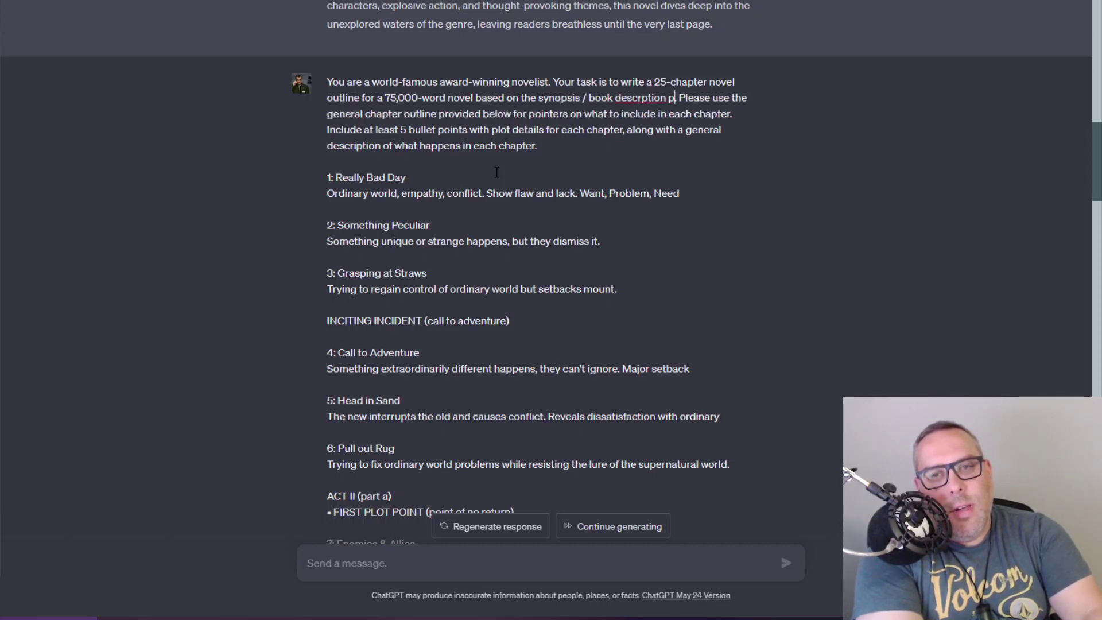
{"action": "type", "text": "rovided above."}
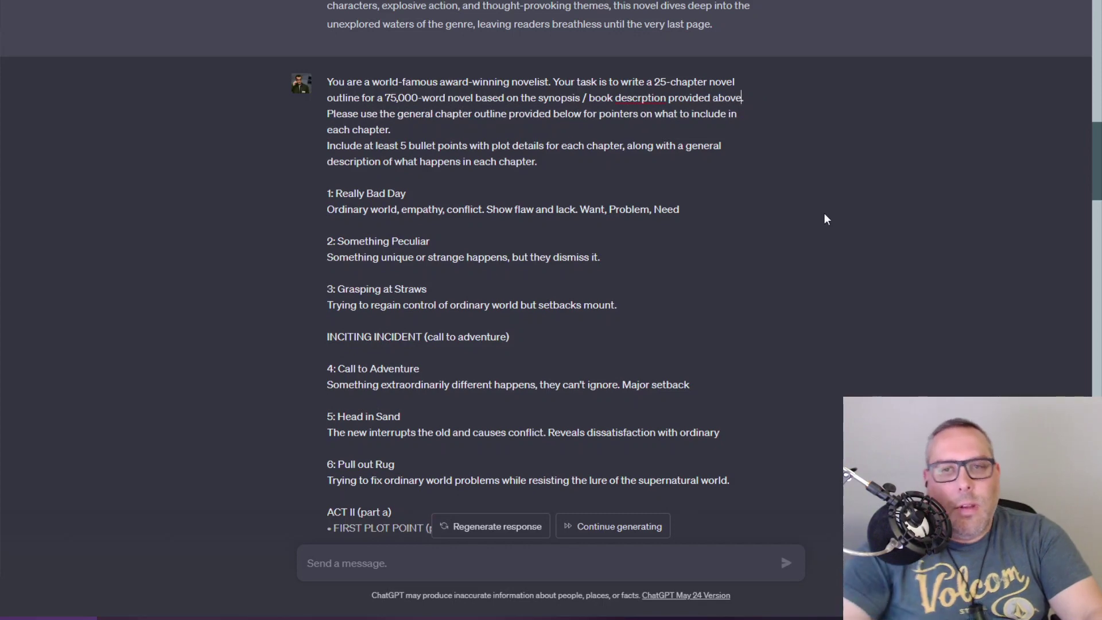
{"action": "right_click", "coordinate": [662, 98]}
{"action": "left_click", "coordinate": [700, 109]}
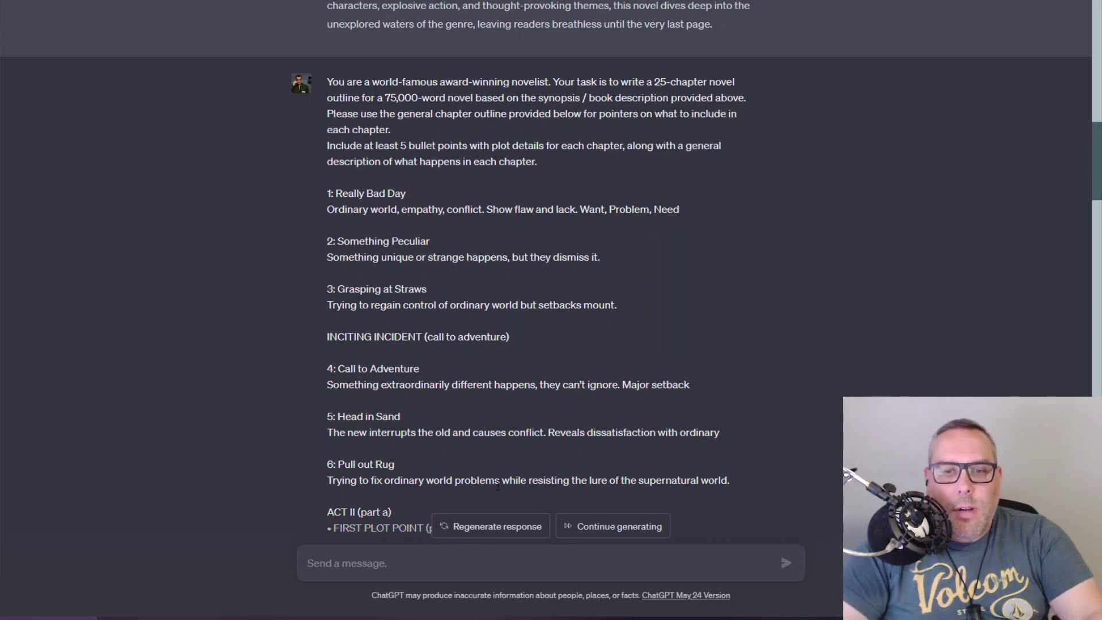
{"action": "scroll", "coordinate": [493, 485], "scroll_direction": "down", "scroll_amount": 20}
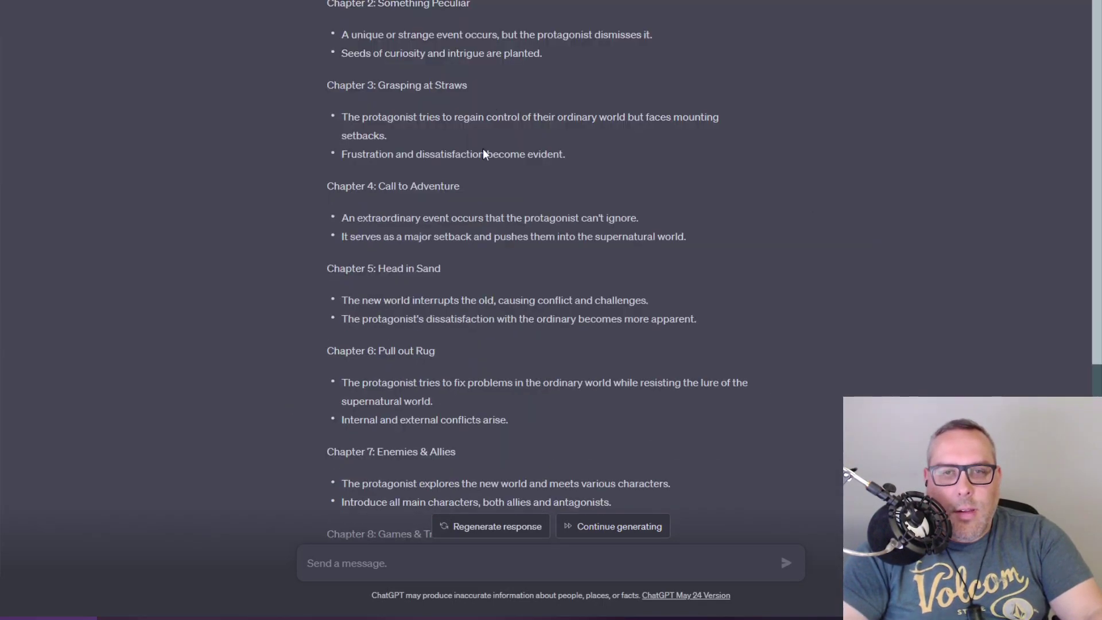
{"action": "scroll", "coordinate": [483, 148], "scroll_direction": "up", "scroll_amount": 3}
- Resubmit the edited prompt, then send 'continue' to finish the outline through Chapter 25
{"action": "left_click", "coordinate": [507, 85]}
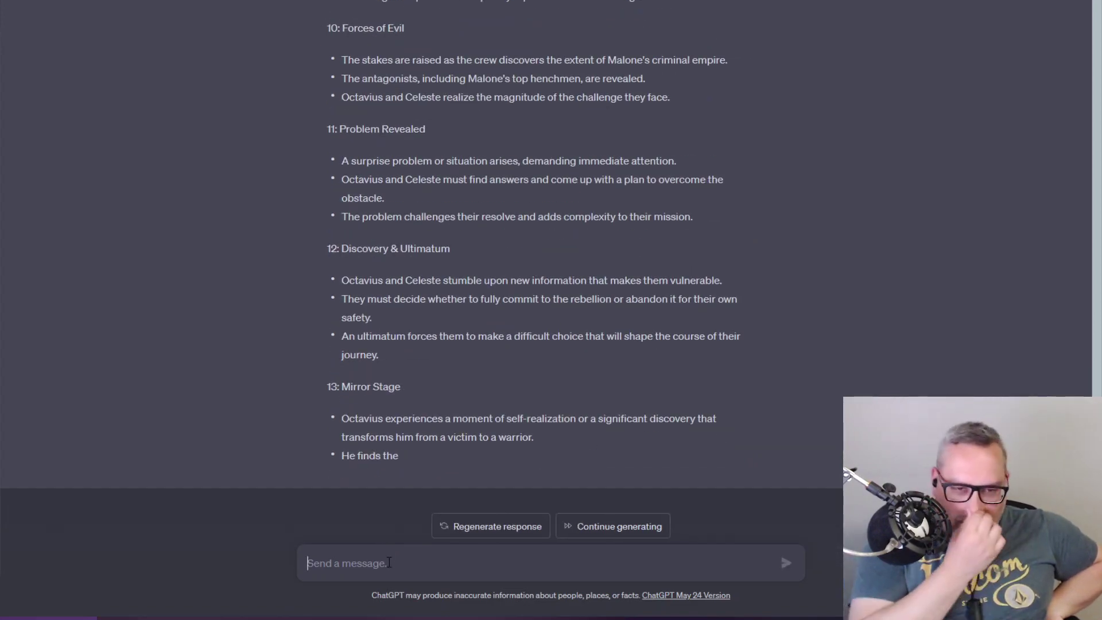
{"action": "type", "text": "c"}
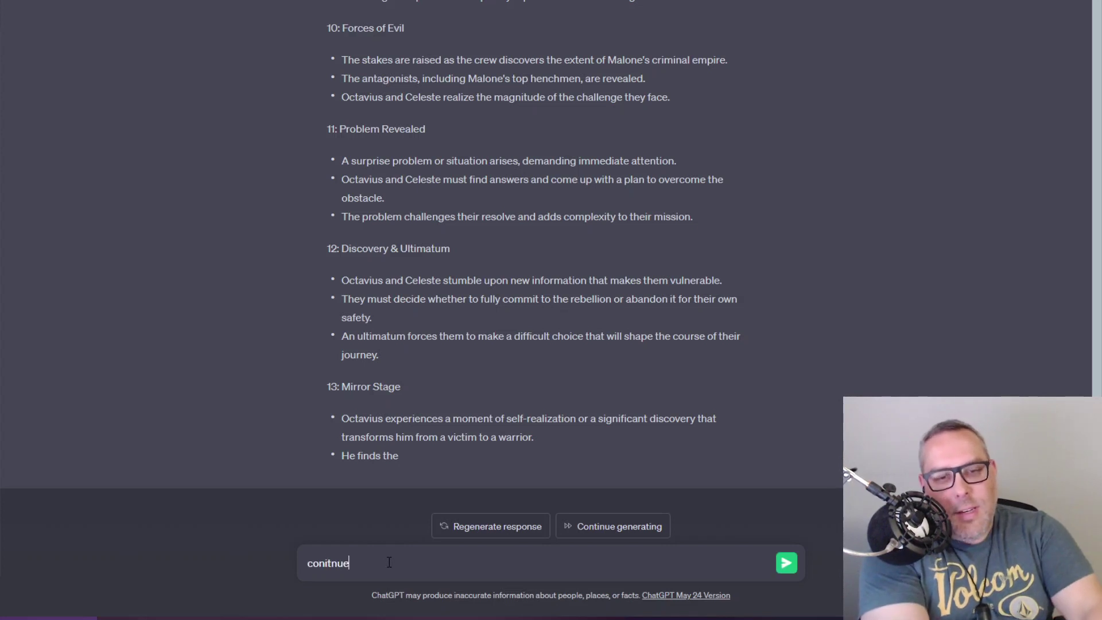
{"action": "type", "text": "ontinue"}
{"action": "key", "text": "Return"}
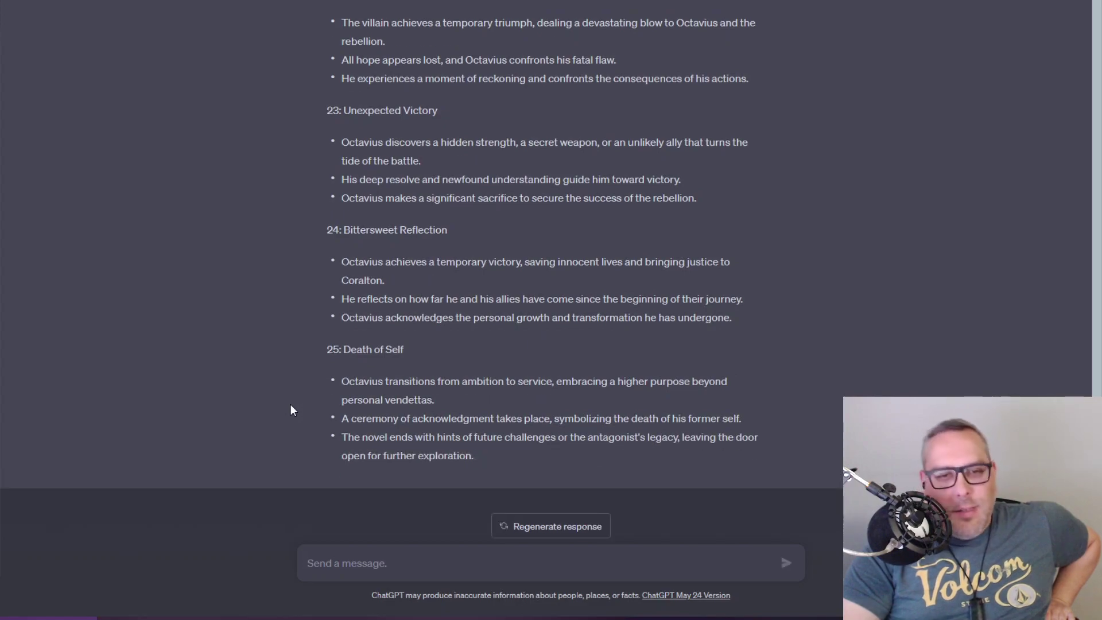
{"action": "scroll", "coordinate": [690, 384], "scroll_direction": "up", "scroll_amount": 20}
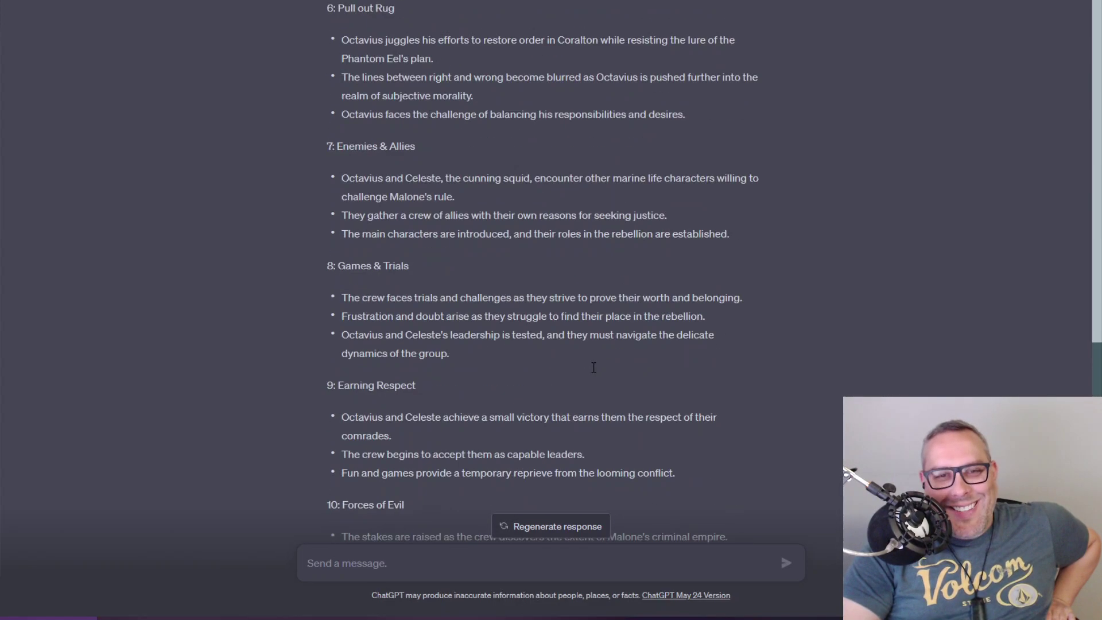
{"action": "scroll", "coordinate": [587, 367], "scroll_direction": "up", "scroll_amount": 5}
{"action": "scroll", "coordinate": [587, 367], "scroll_direction": "down", "scroll_amount": 5}
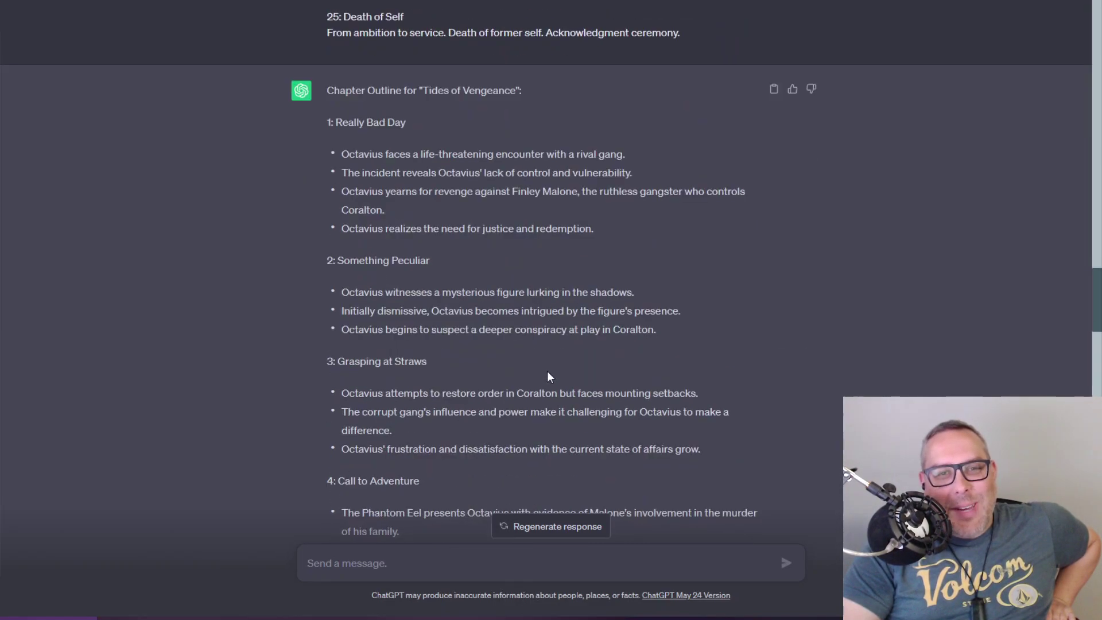
{"action": "left_click_drag", "start_coordinate": [322, 130], "coordinate": [435, 130]}
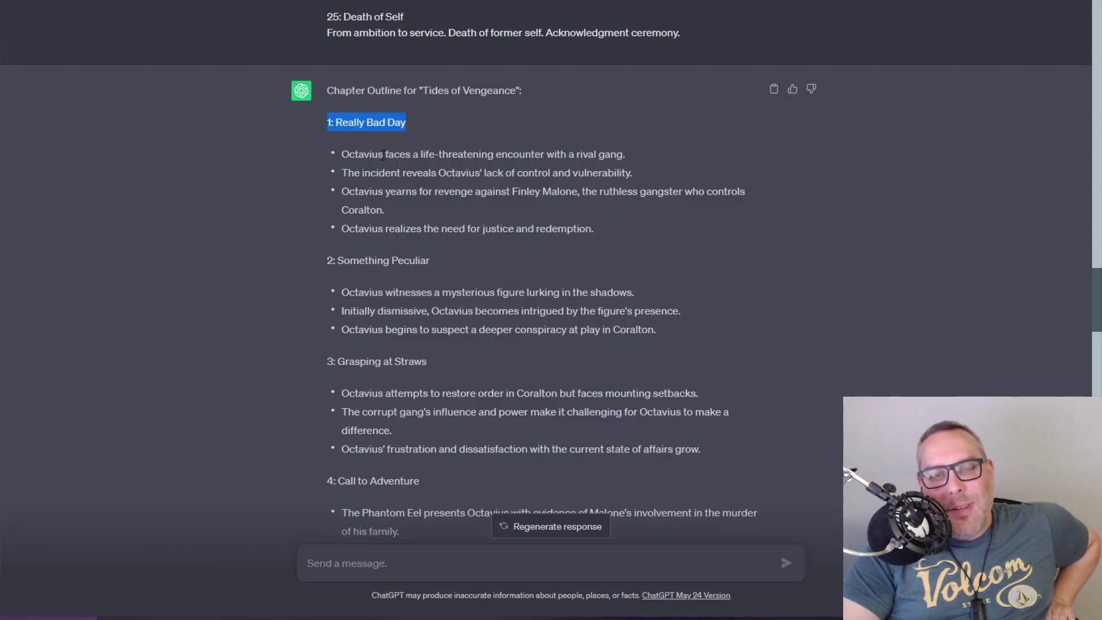
{"action": "left_click_drag", "start_coordinate": [340, 155], "coordinate": [656, 190]}
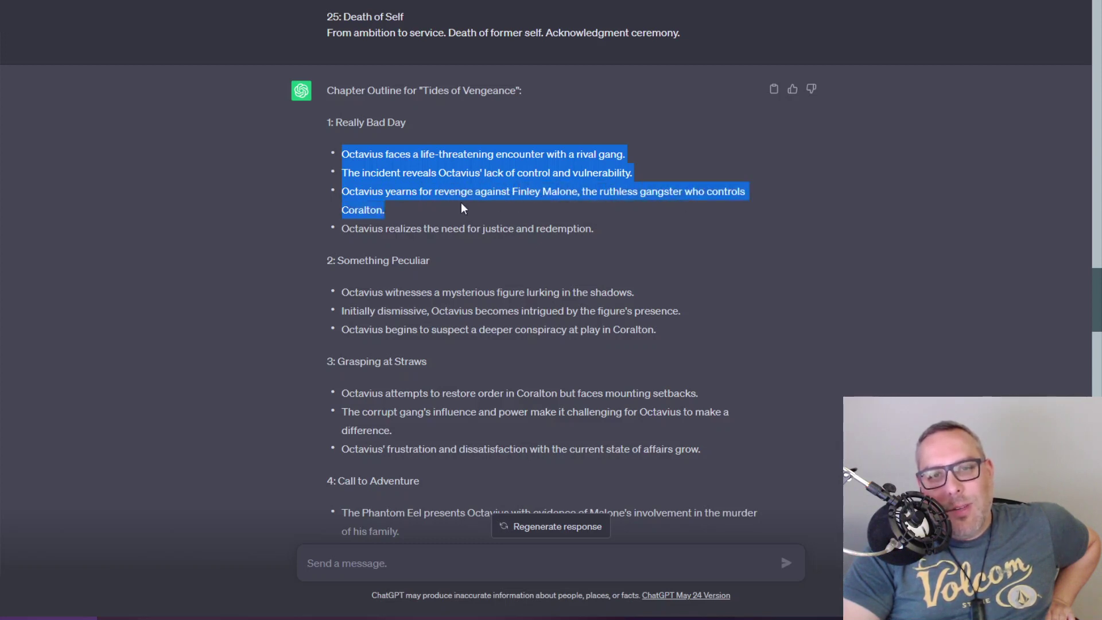
{"action": "left_click_drag", "start_coordinate": [441, 208], "coordinate": [610, 229]}
{"action": "left_click", "coordinate": [428, 318]}
{"action": "scroll", "coordinate": [428, 317], "scroll_direction": "down", "scroll_amount": 10}
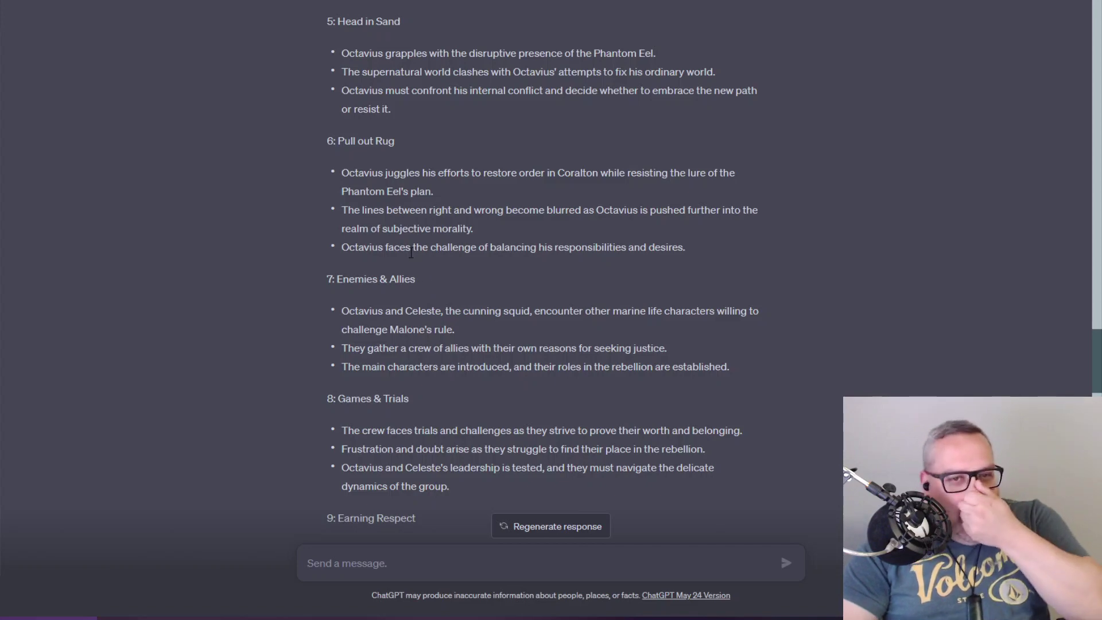
{"action": "scroll", "coordinate": [370, 191], "scroll_direction": "down", "scroll_amount": 12}
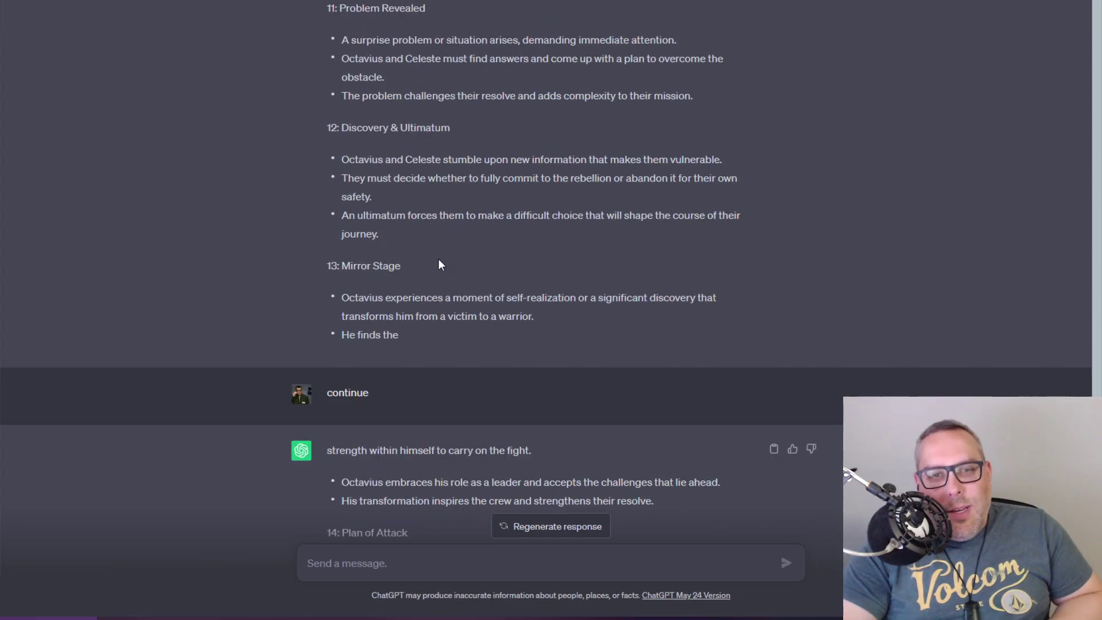
{"action": "scroll", "coordinate": [474, 307], "scroll_direction": "down", "scroll_amount": 2}
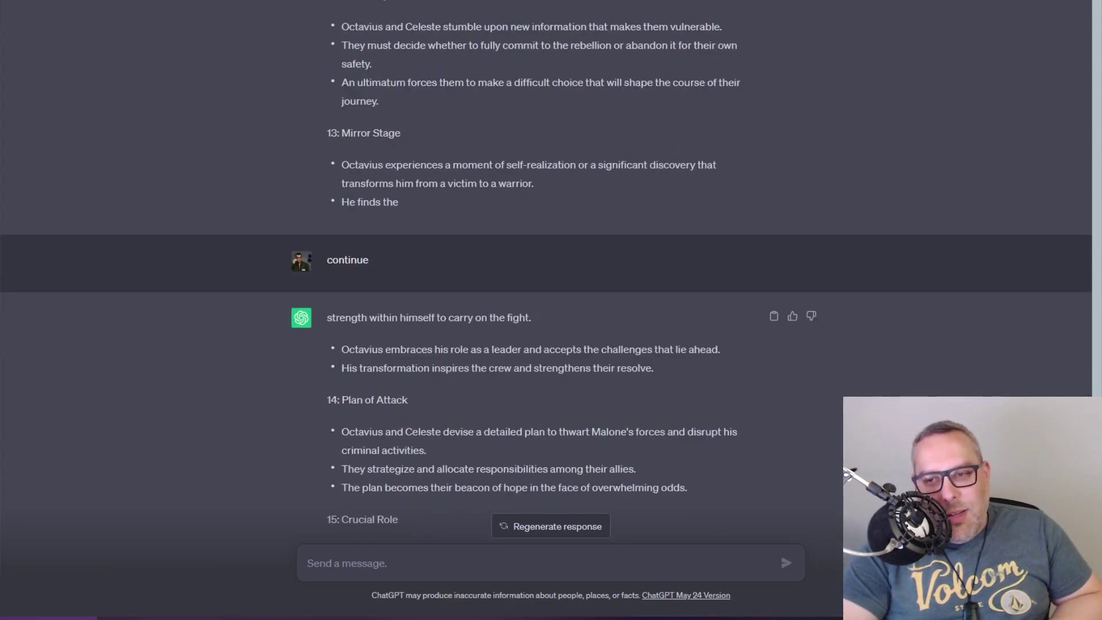
{"action": "scroll", "coordinate": [473, 307], "scroll_direction": "down", "scroll_amount": 10}
{"action": "scroll", "coordinate": [542, 272], "scroll_direction": "down", "scroll_amount": 12}
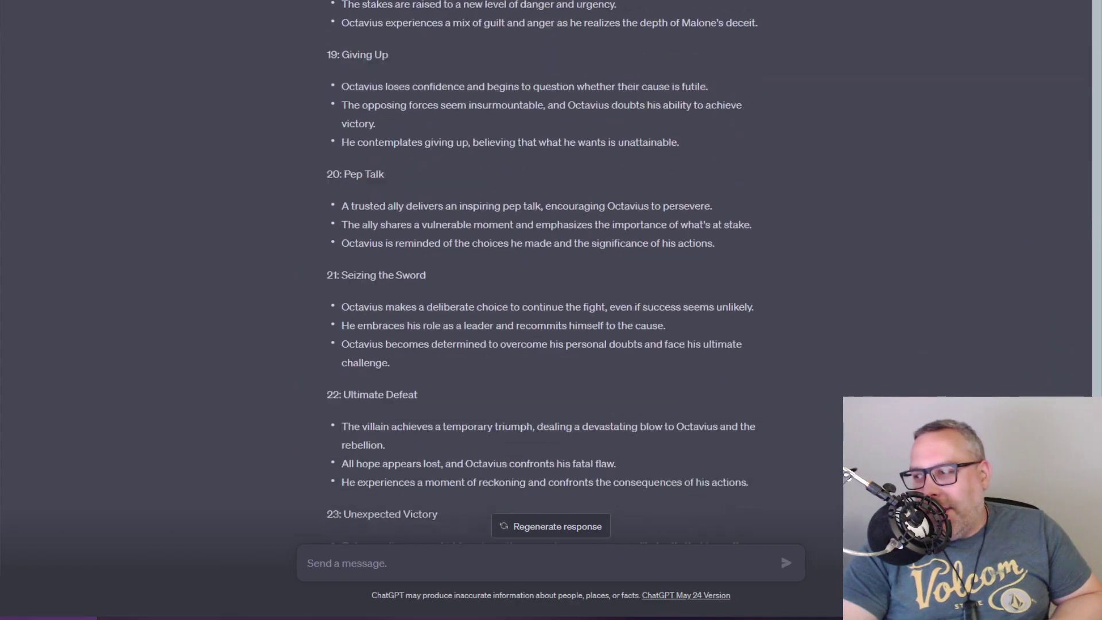
{"action": "scroll", "coordinate": [1014, 142], "scroll_direction": "up", "scroll_amount": 20}
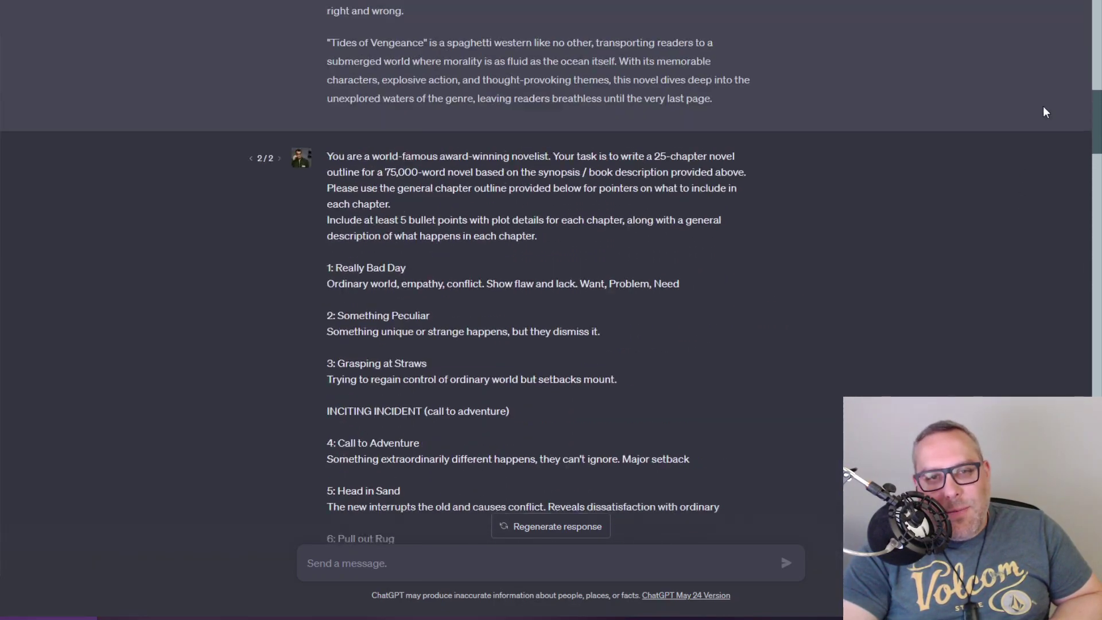
{"action": "scroll", "coordinate": [1050, 113], "scroll_direction": "down", "scroll_amount": 20}
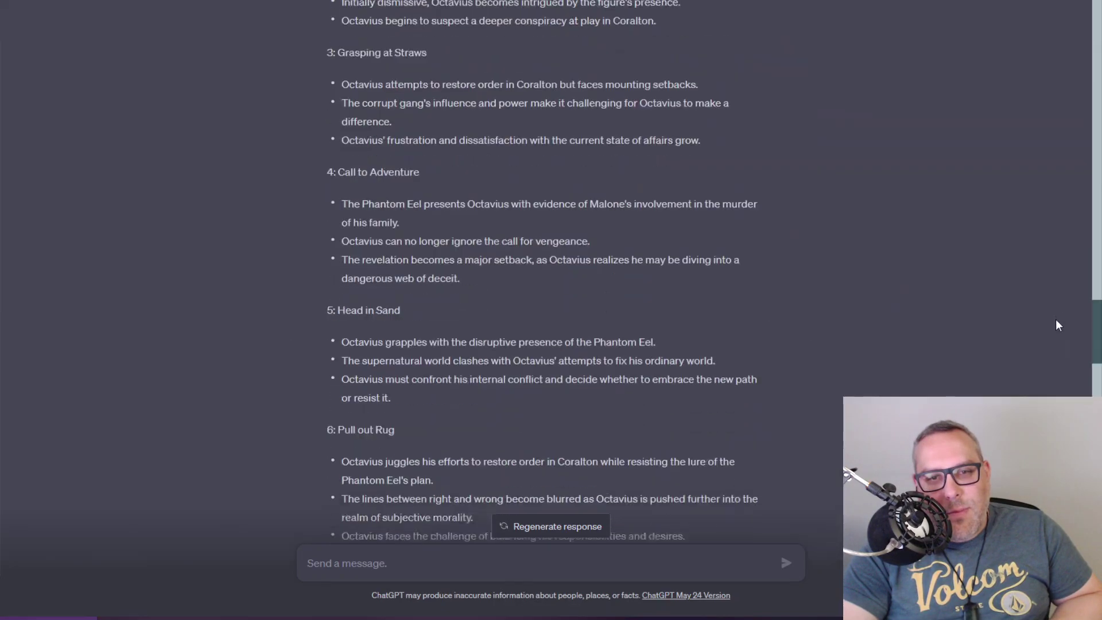
{"action": "scroll", "coordinate": [1058, 284], "scroll_direction": "up", "scroll_amount": 8}
{"action": "scroll", "coordinate": [1066, 277], "scroll_direction": "down", "scroll_amount": 2}
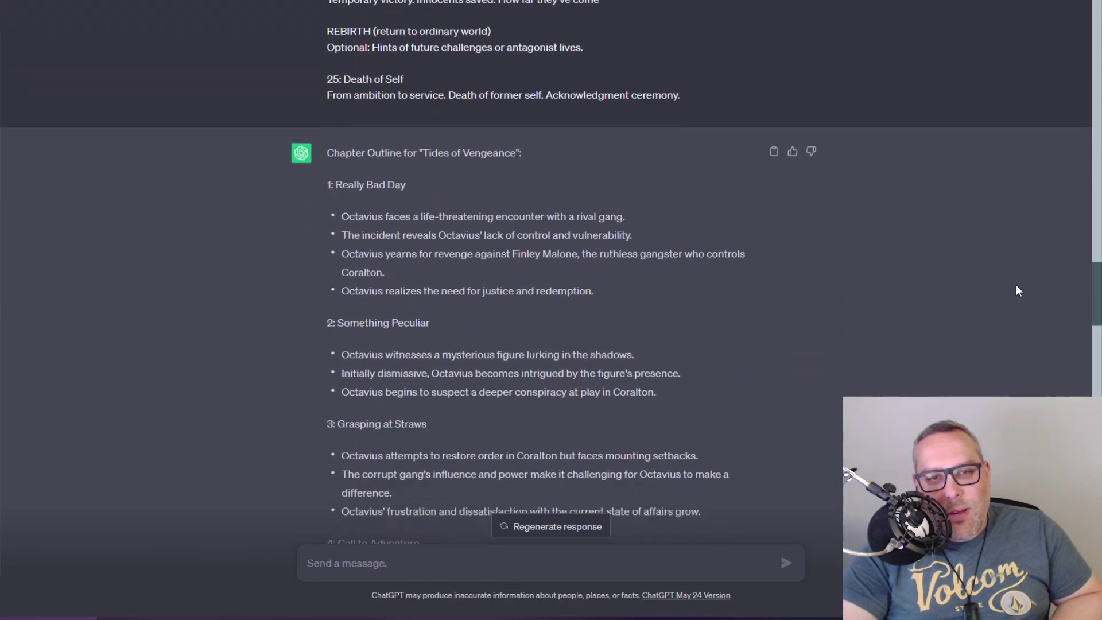
{"action": "left_click", "coordinate": [355, 570]}
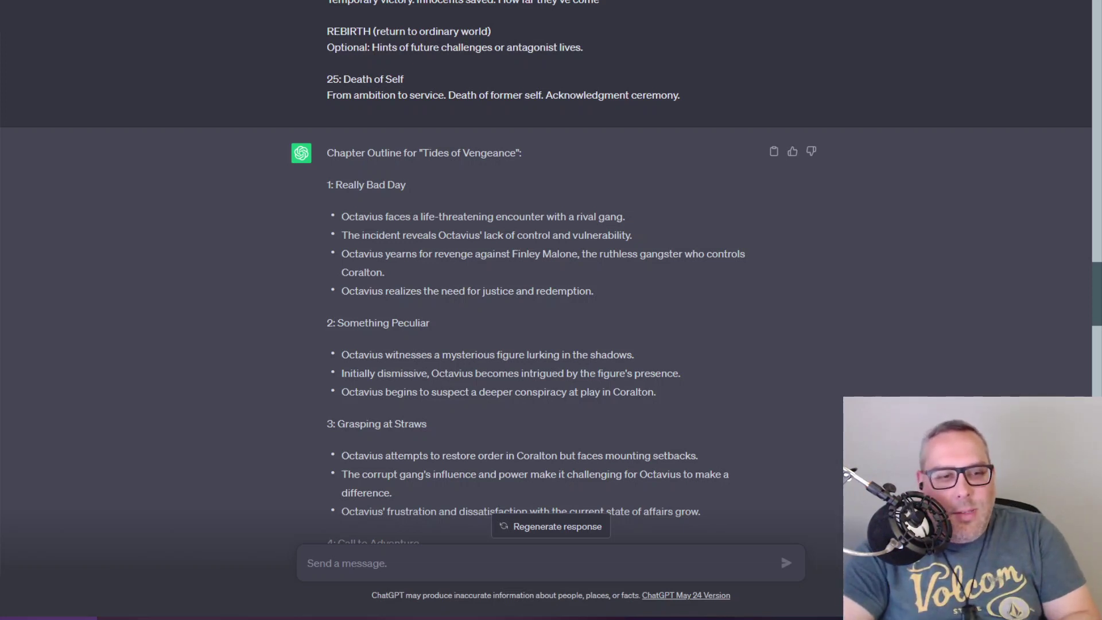
{"action": "key", "text": "XF86Calculator"}
{"action": "type", "text": "600*25"}
{"action": "key", "text": "Return"}
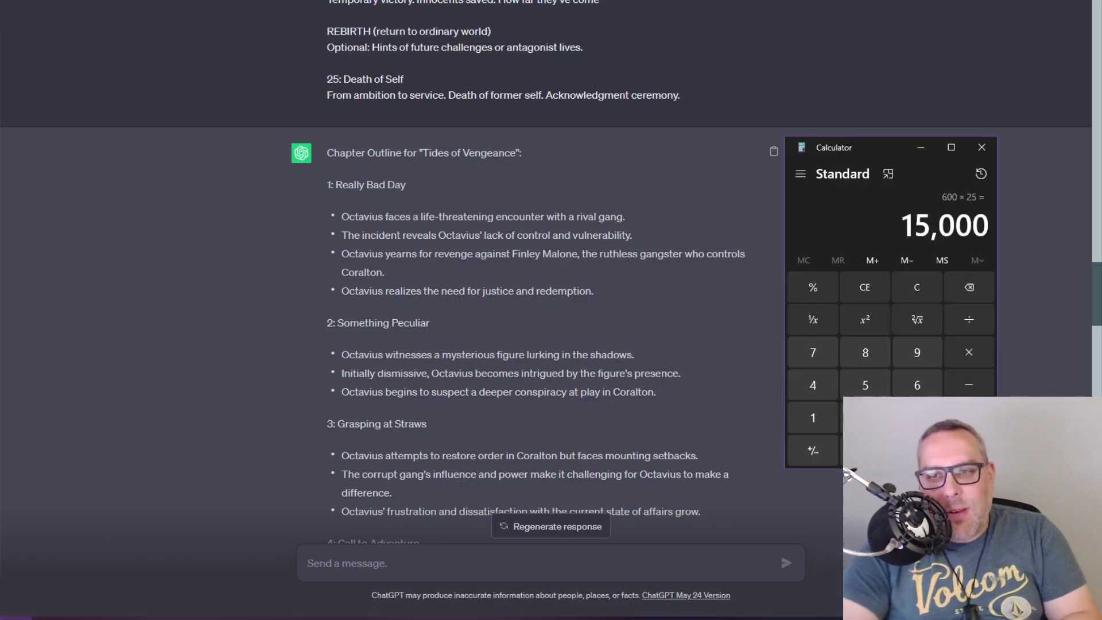
{"action": "left_click", "coordinate": [986, 150]}
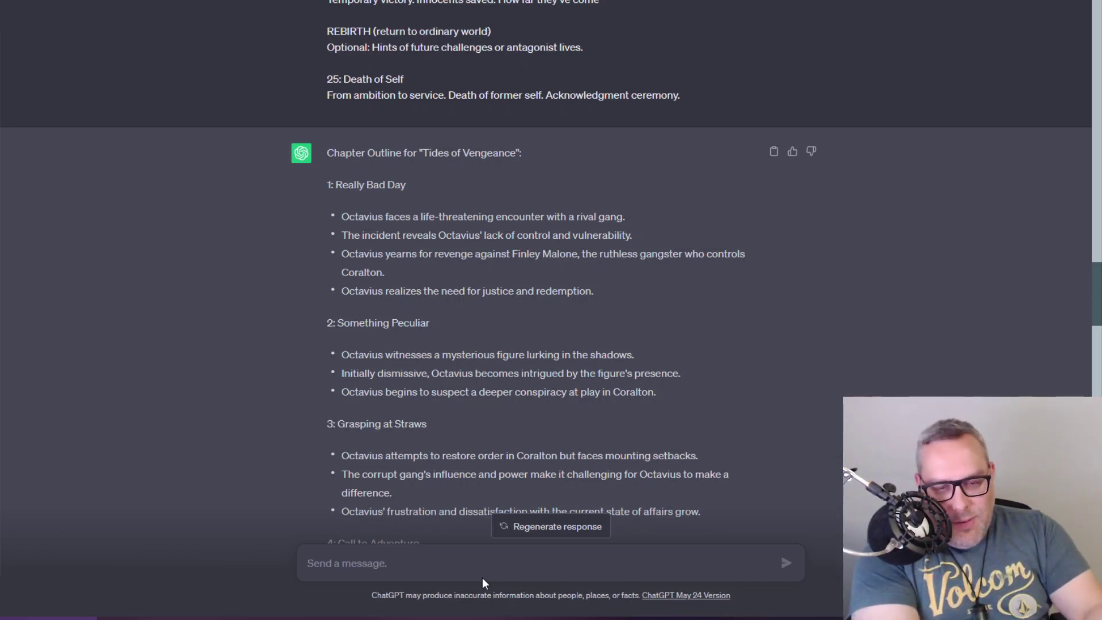
- Draft the request to write Chapter 1: Really bad day at 2,000+ words, checking it against the outline
{"action": "type", "text": "Star"}
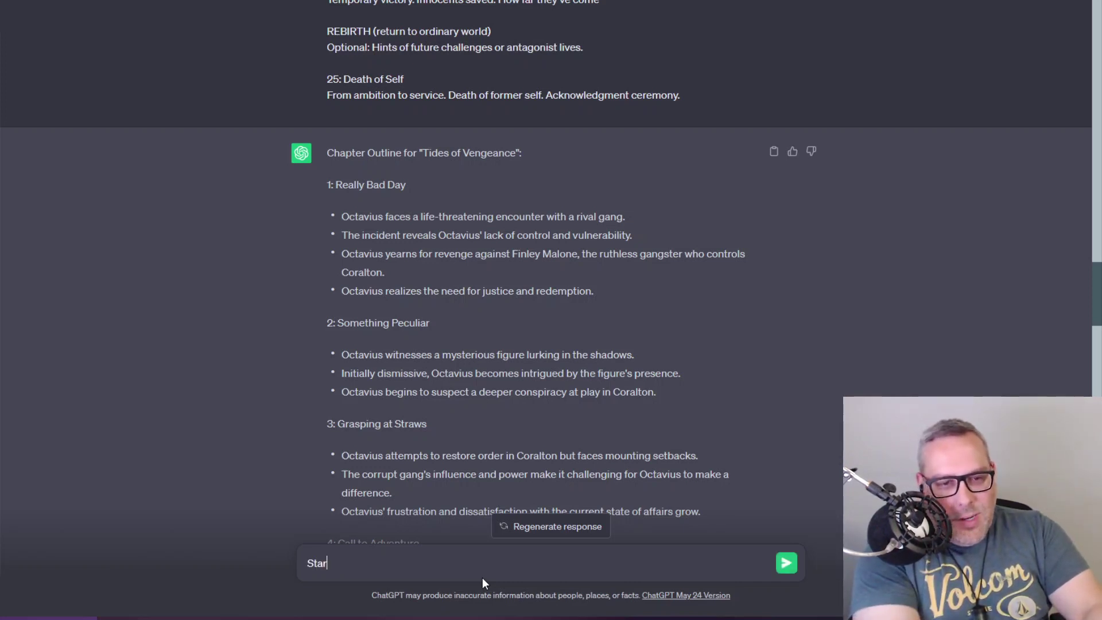
{"action": "type", "text": "t writing the novel described above. Begin with Chapter 1"}
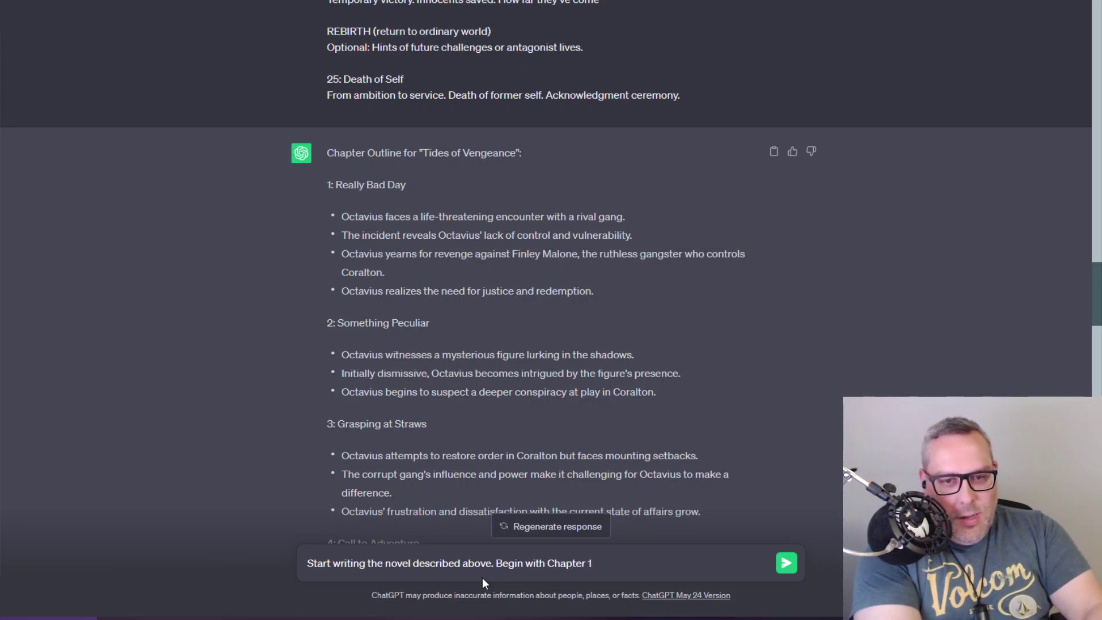
{"action": "type", "text": ": Really bad da"}
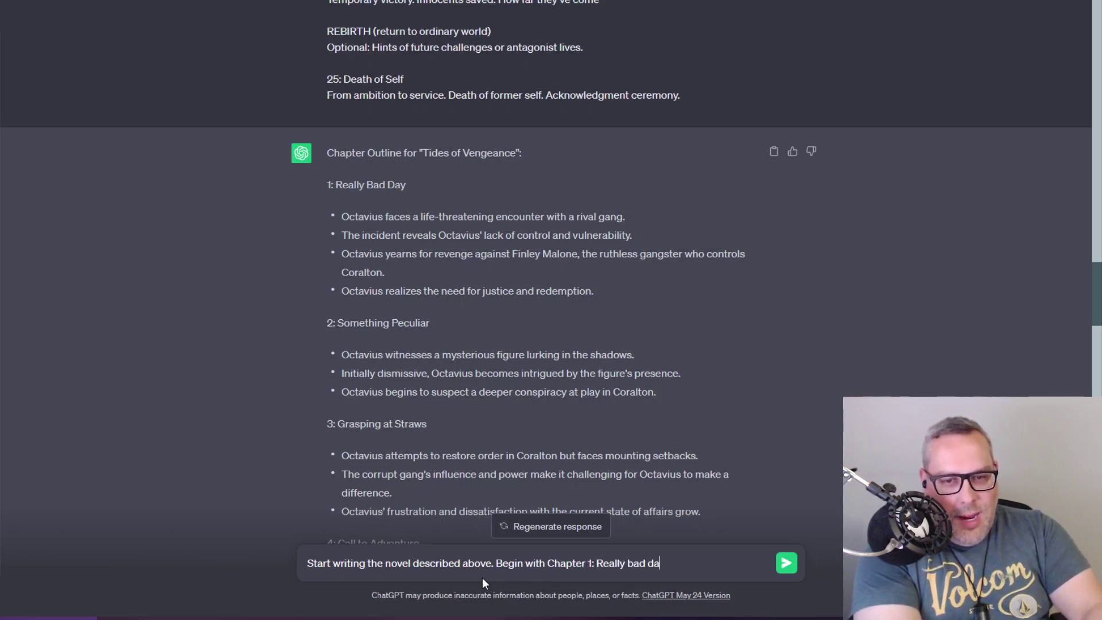
{"action": "type", "text": "y."}
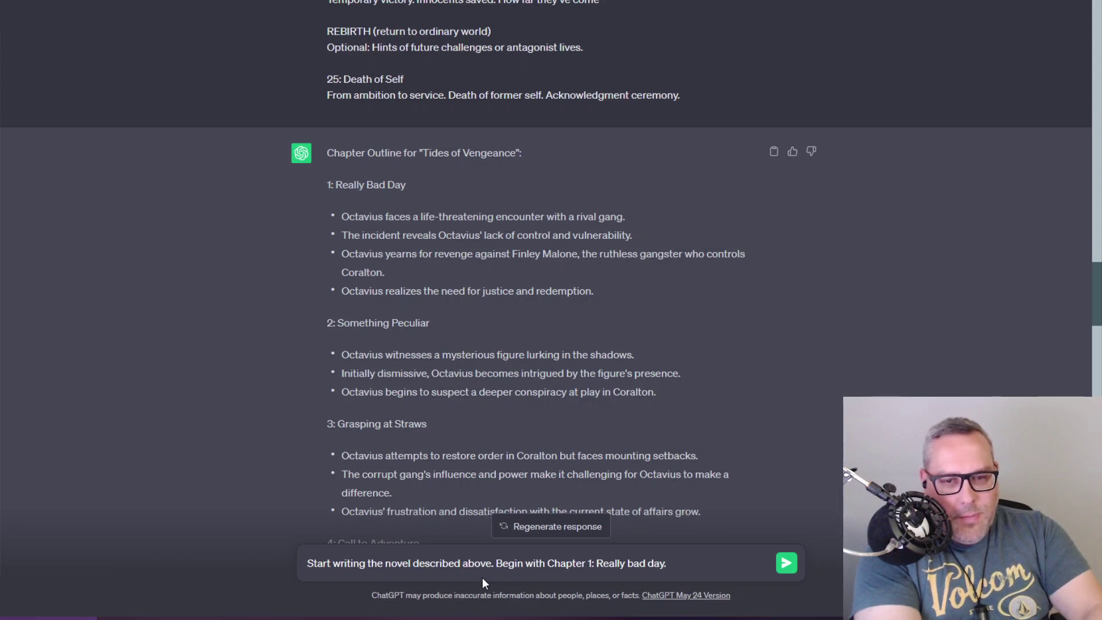
{"action": "type", "text": " This cha"}
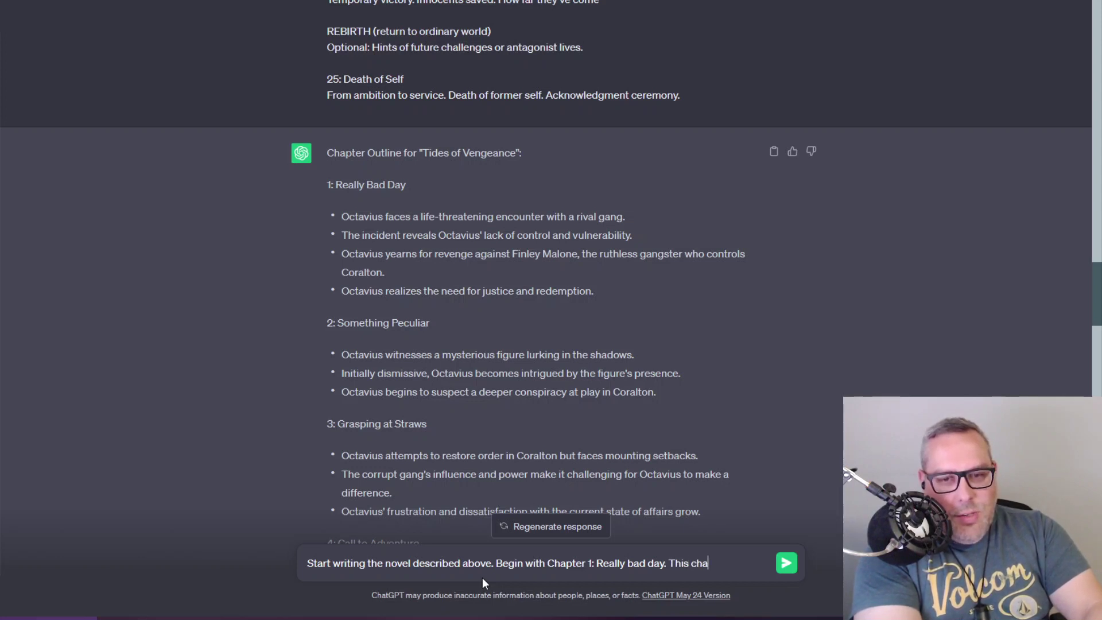
{"action": "type", "text": "pter should be 2,0"}
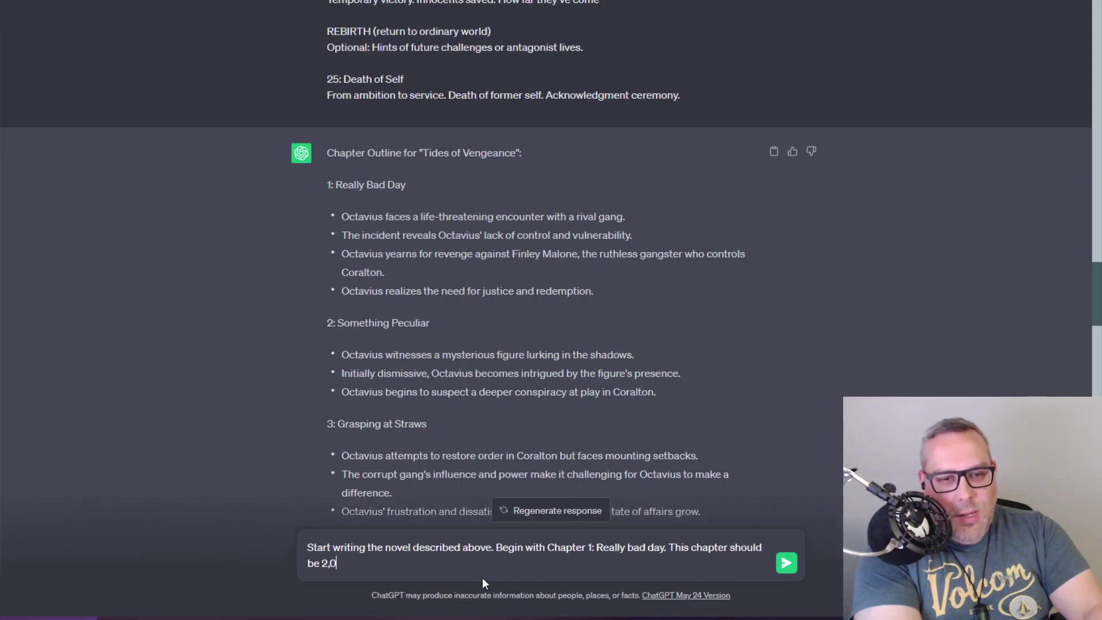
{"action": "type", "text": "00+ words long."}
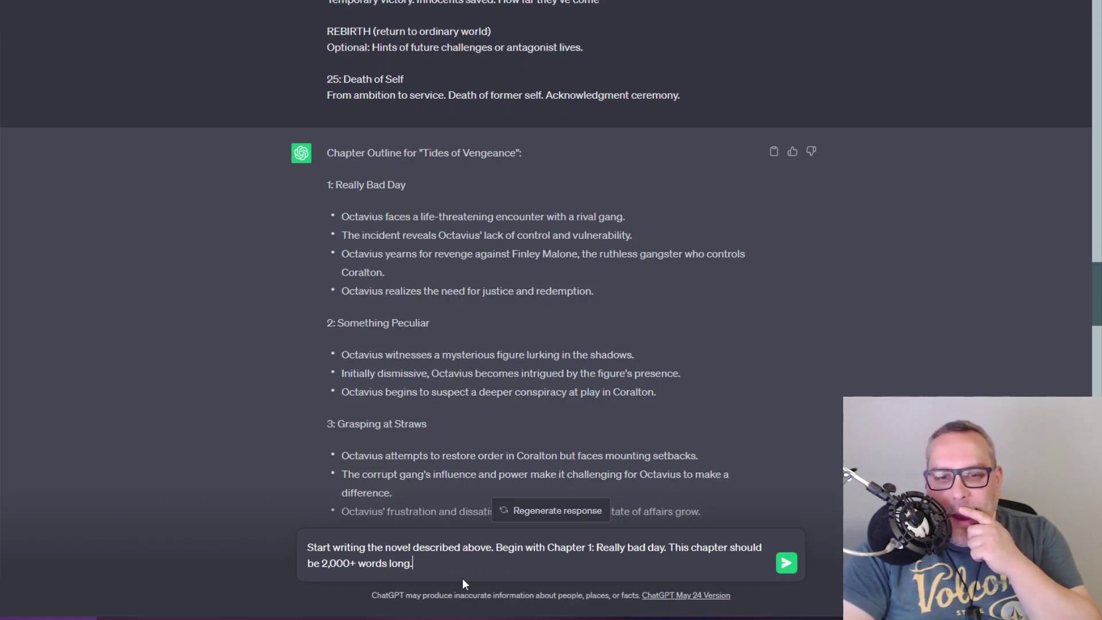
{"action": "left_click_drag", "start_coordinate": [1098, 297], "coordinate": [1098, 505]}
{"action": "scroll", "coordinate": [515, 591], "scroll_direction": "up", "scroll_amount": 15}
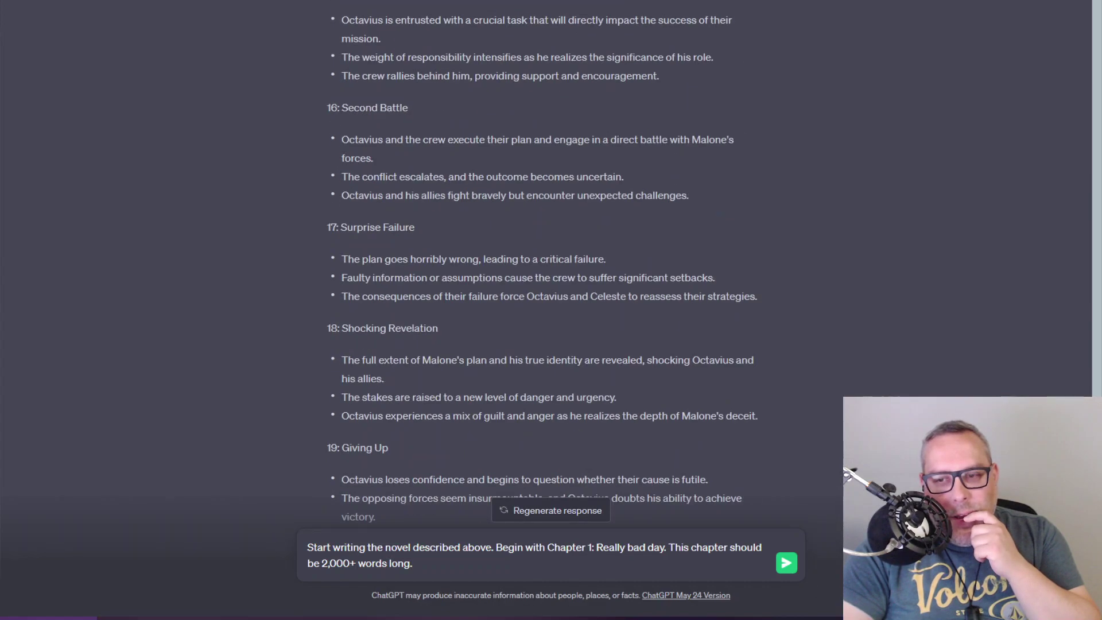
{"action": "scroll", "coordinate": [1083, 242], "scroll_direction": "up", "scroll_amount": 20}
{"action": "scroll", "coordinate": [1065, 172], "scroll_direction": "down", "scroll_amount": 10}
{"action": "scroll", "coordinate": [1066, 224], "scroll_direction": "down", "scroll_amount": 5}
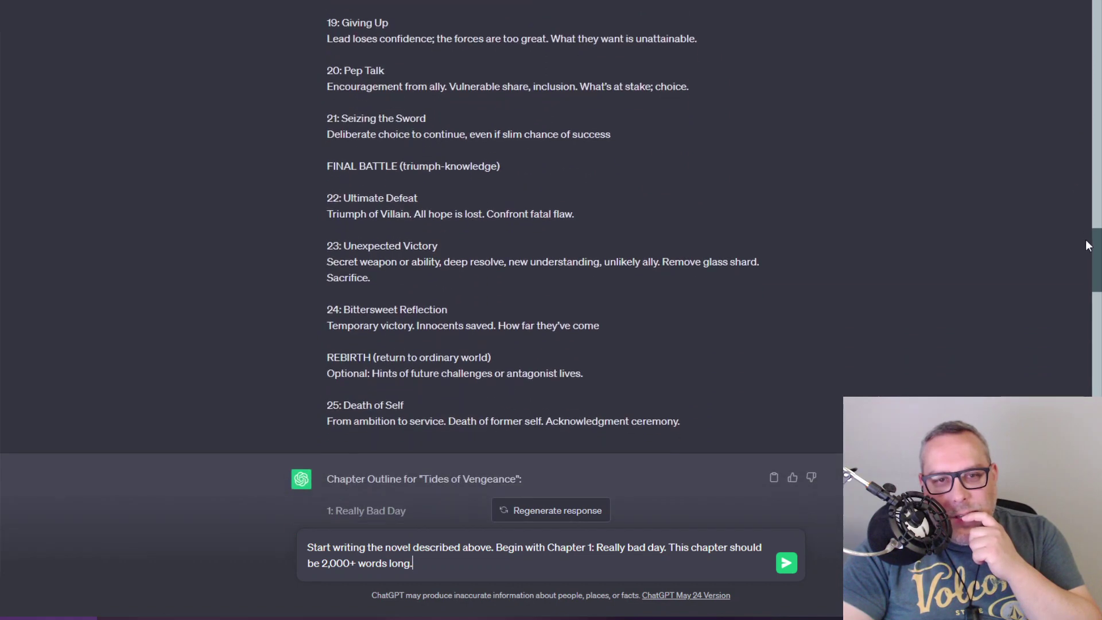
{"action": "scroll", "coordinate": [1086, 244], "scroll_direction": "down", "scroll_amount": 7}
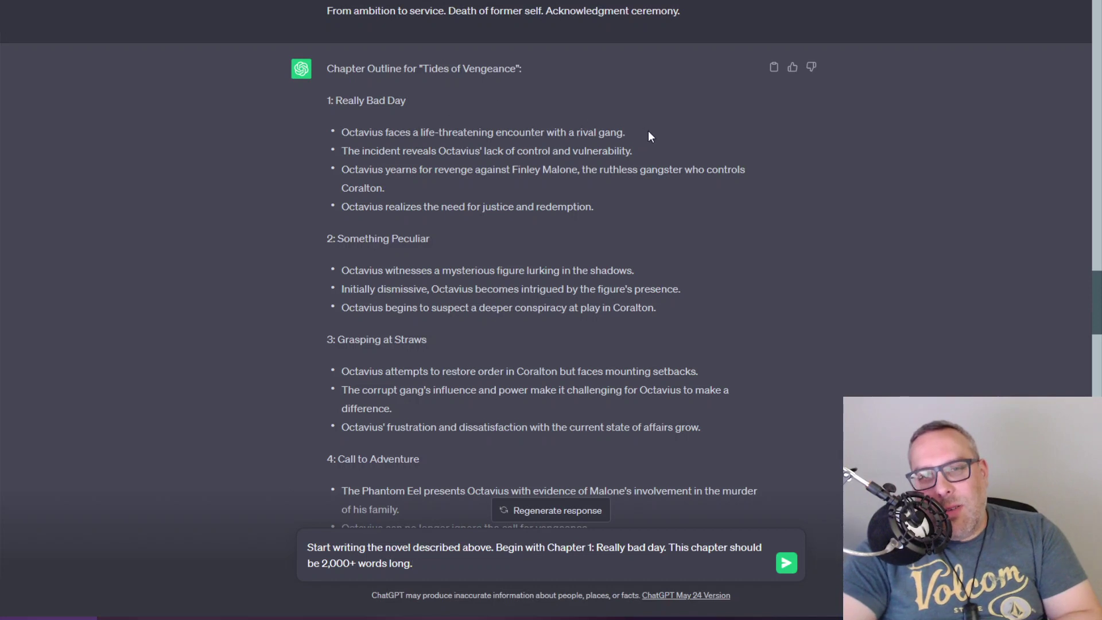
{"action": "mouse_move", "coordinate": [648, 130]}
{"action": "left_mouse_down"}
{"action": "mouse_move", "coordinate": [343, 130]}
{"action": "mouse_move", "coordinate": [339, 150]}
{"action": "mouse_move", "coordinate": [644, 150]}
{"action": "left_mouse_up"}
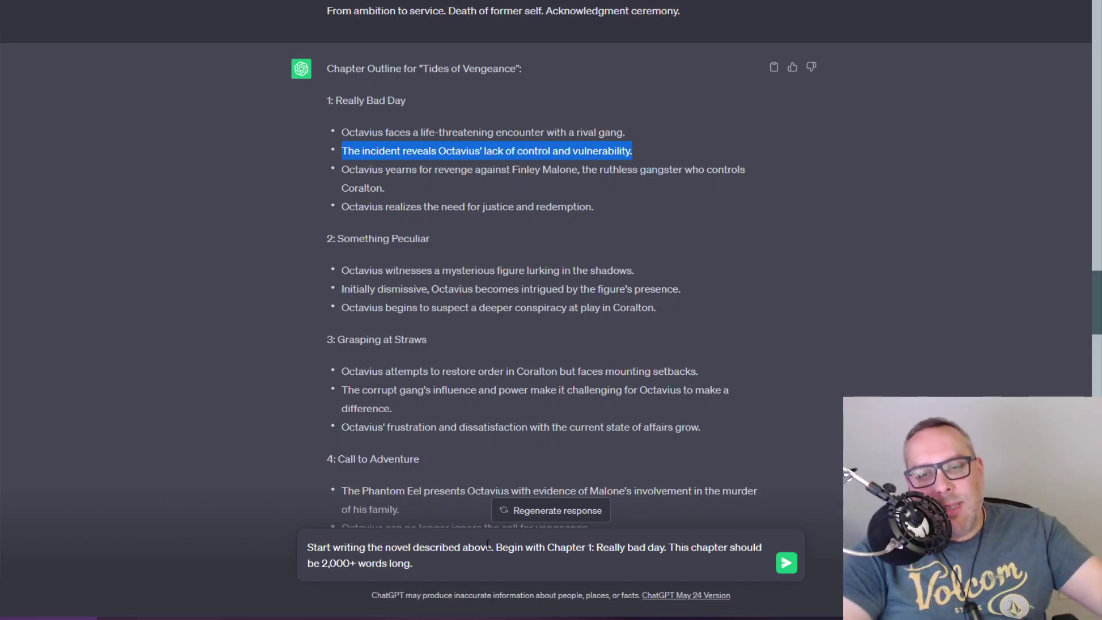
{"action": "left_click", "coordinate": [483, 563]}
- Send the Chapter 1 request and read through the generated 'Really Bad Day' prose
{"action": "key", "text": "Return"}
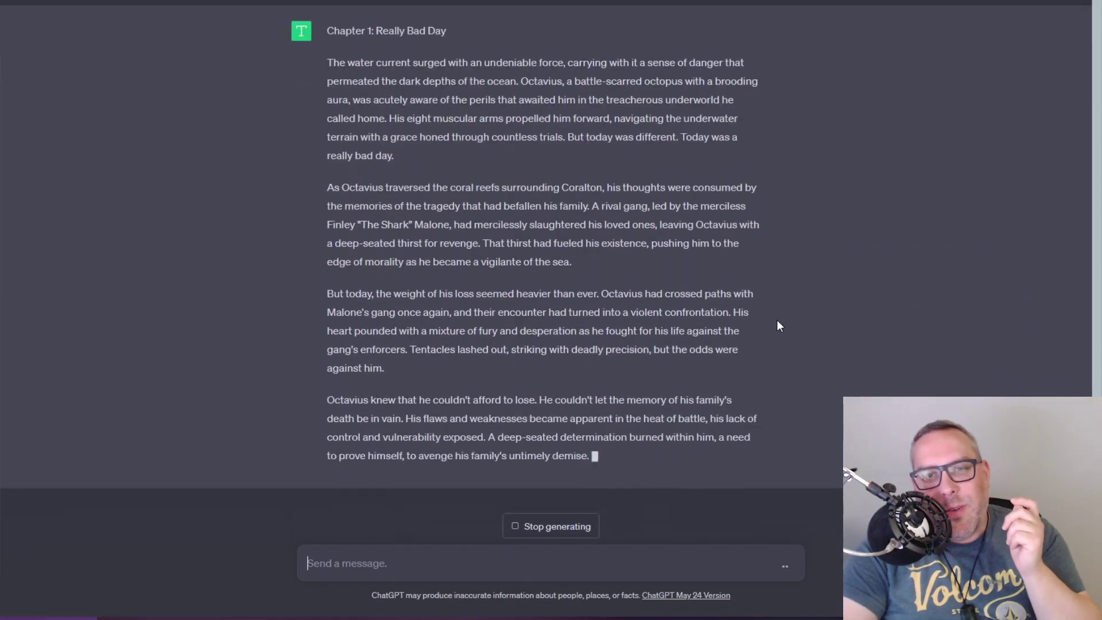
{"action": "scroll", "coordinate": [776, 319], "scroll_direction": "up", "scroll_amount": 3}
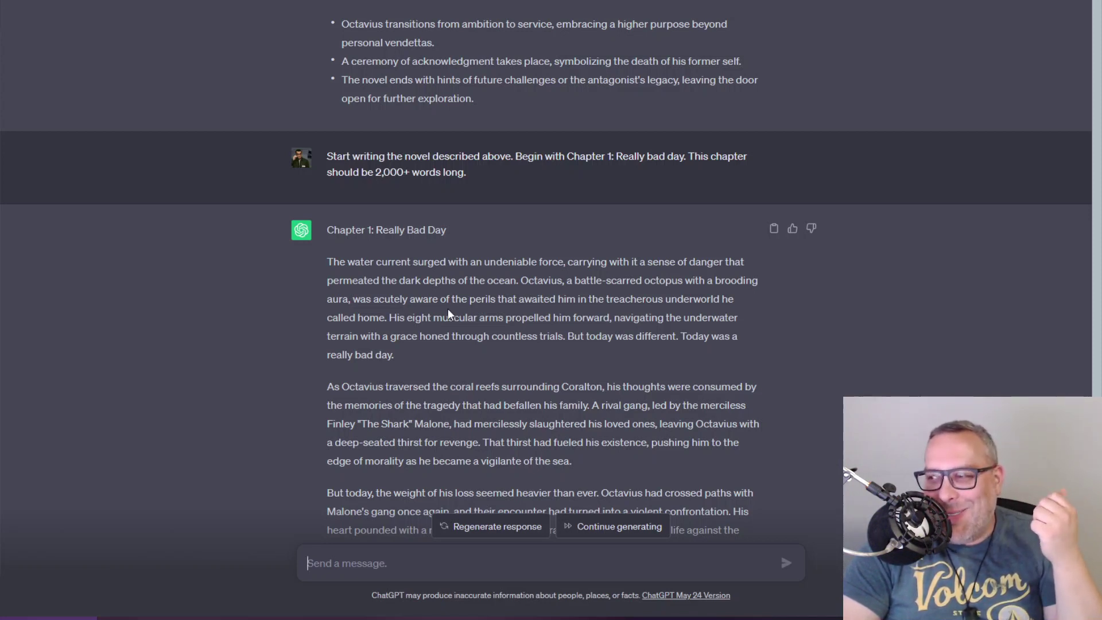
{"action": "scroll", "coordinate": [447, 308], "scroll_direction": "down", "scroll_amount": 15}
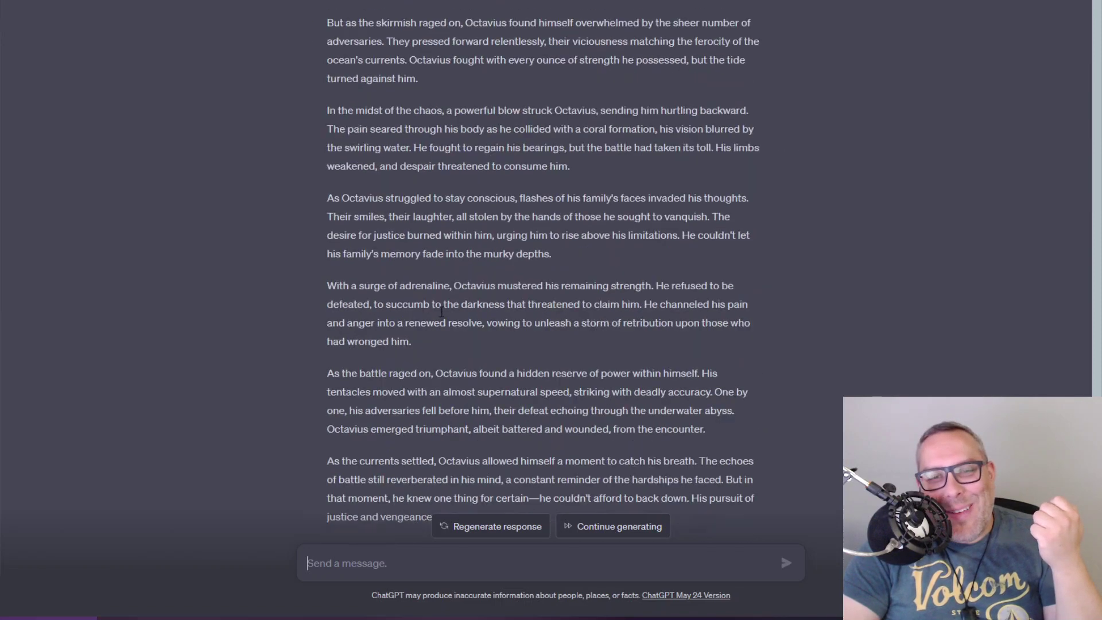
{"action": "scroll", "coordinate": [444, 322], "scroll_direction": "up", "scroll_amount": 5}
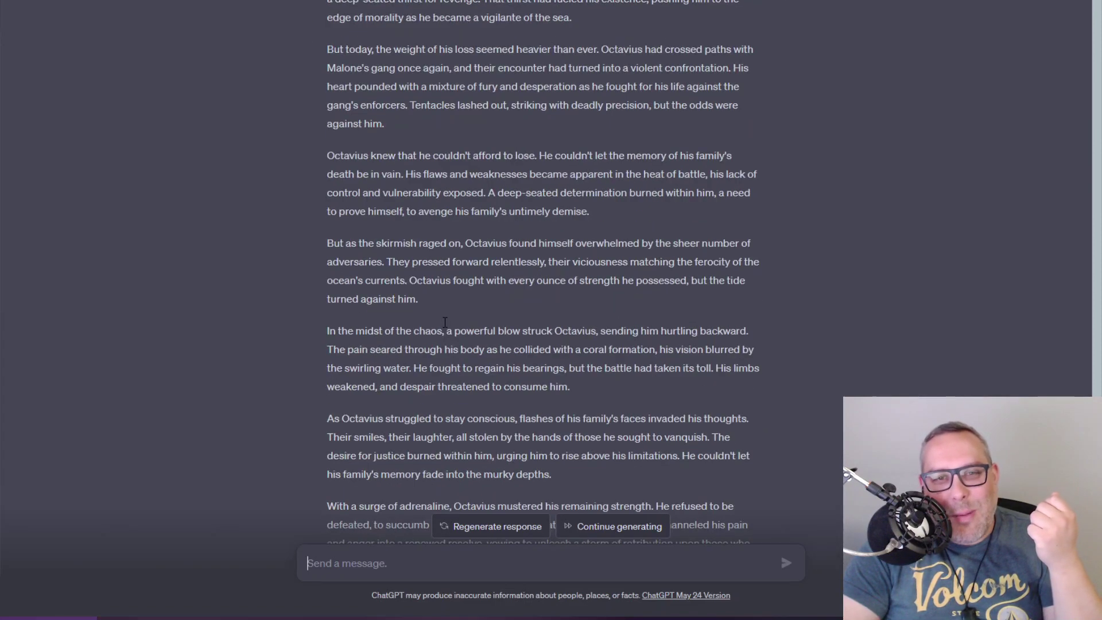
{"action": "scroll", "coordinate": [445, 323], "scroll_direction": "up", "scroll_amount": 1}
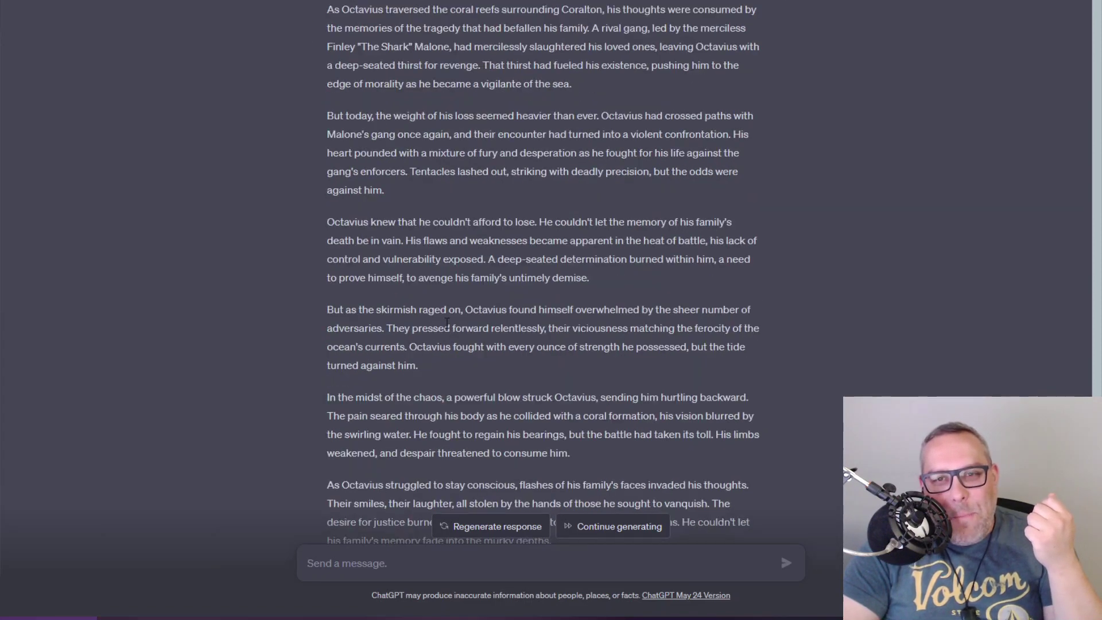
{"action": "scroll", "coordinate": [448, 321], "scroll_direction": "up", "scroll_amount": 2}
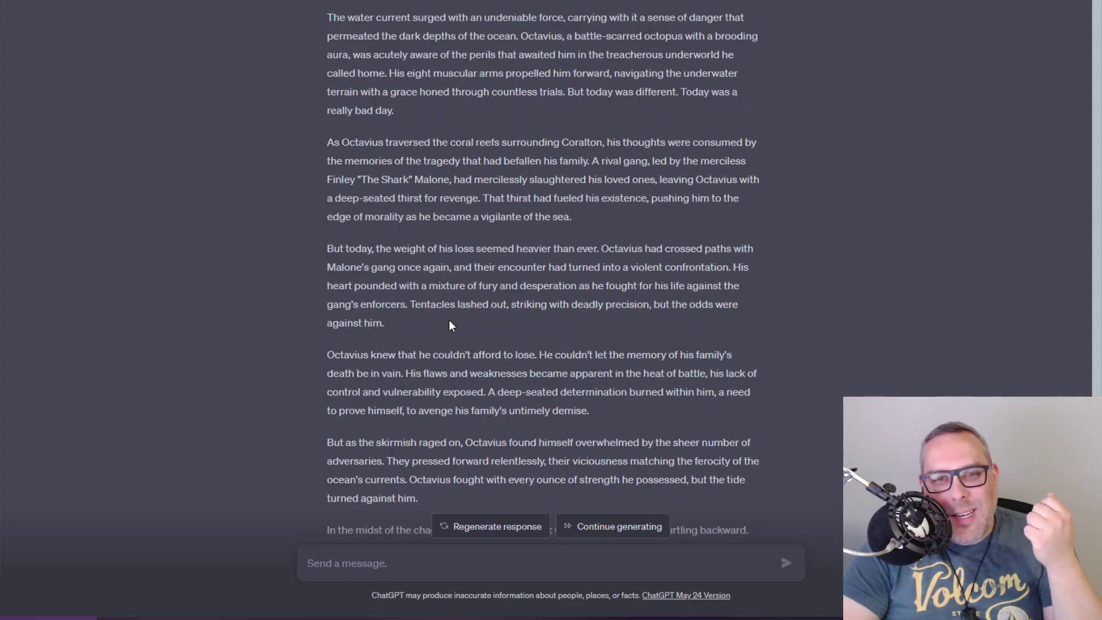
{"action": "scroll", "coordinate": [449, 321], "scroll_direction": "down", "scroll_amount": 2}
{"action": "scroll", "coordinate": [450, 320], "scroll_direction": "down", "scroll_amount": 2}
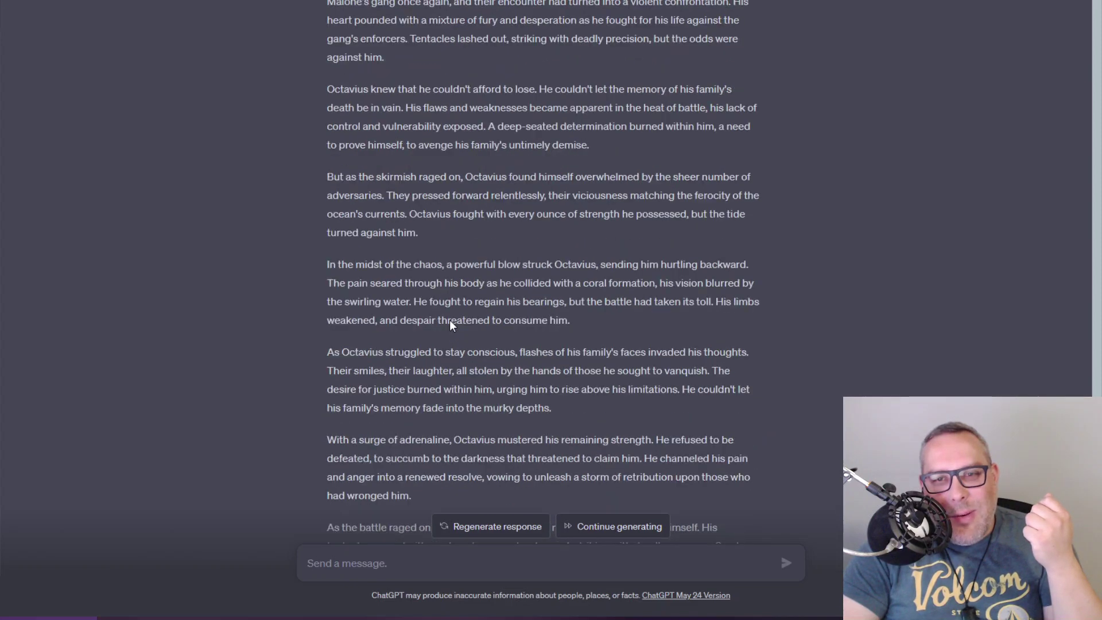
{"action": "scroll", "coordinate": [450, 320], "scroll_direction": "down", "scroll_amount": 1}
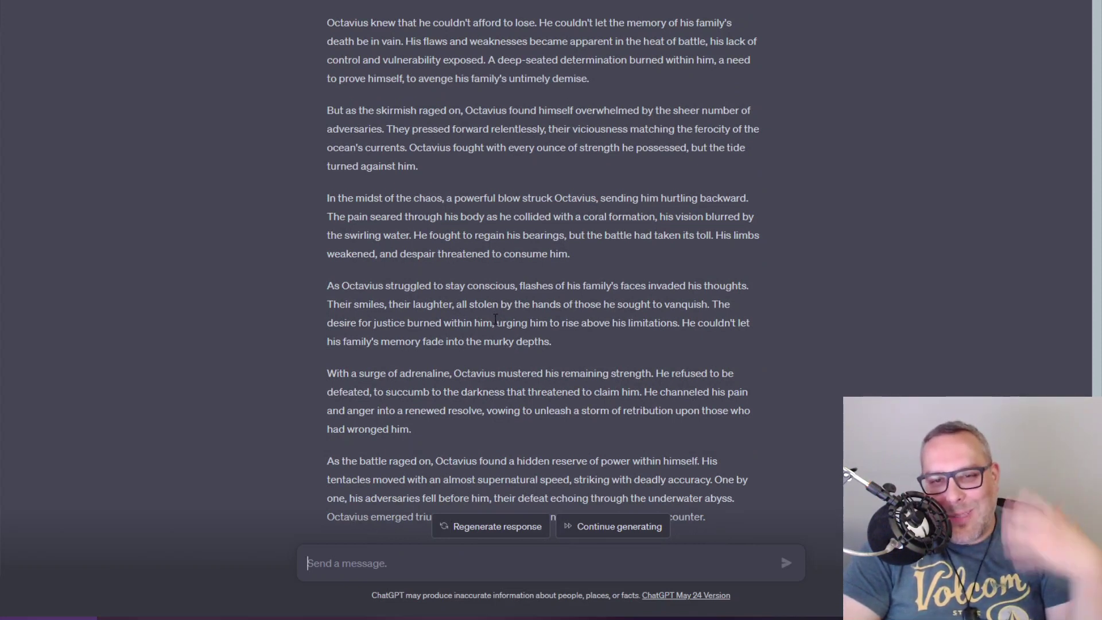
- Scroll up and down through the Chapter 1: Really Bad Day response to review it
{"action": "scroll", "coordinate": [503, 308], "scroll_direction": "down", "scroll_amount": 3}
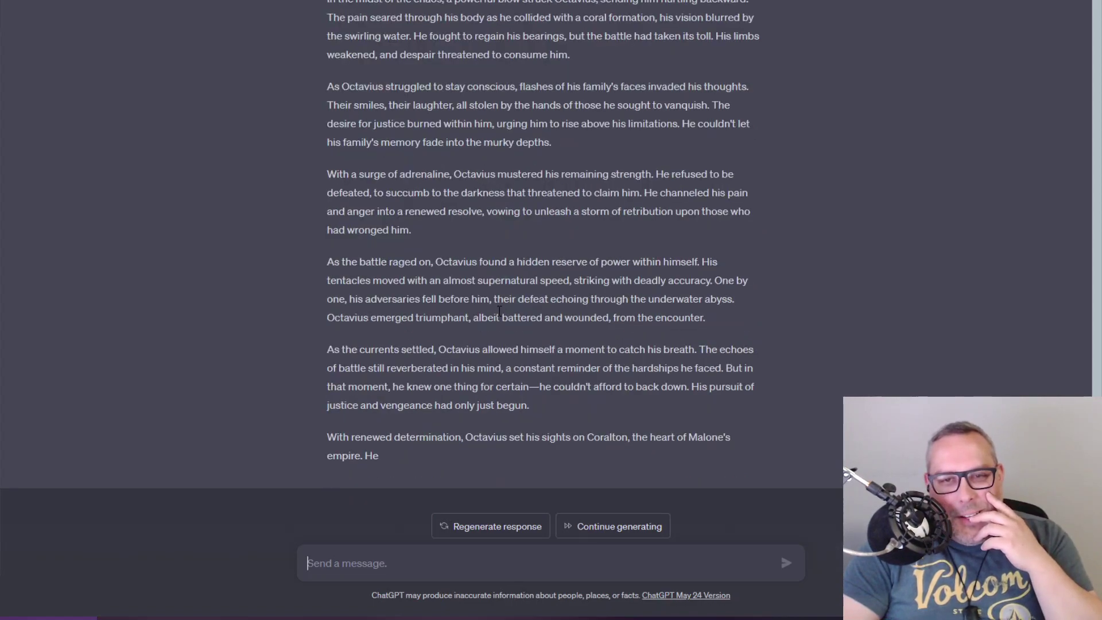
{"action": "scroll", "coordinate": [500, 310], "scroll_direction": "up", "scroll_amount": 4}
{"action": "scroll", "coordinate": [500, 310], "scroll_direction": "up", "scroll_amount": 8}
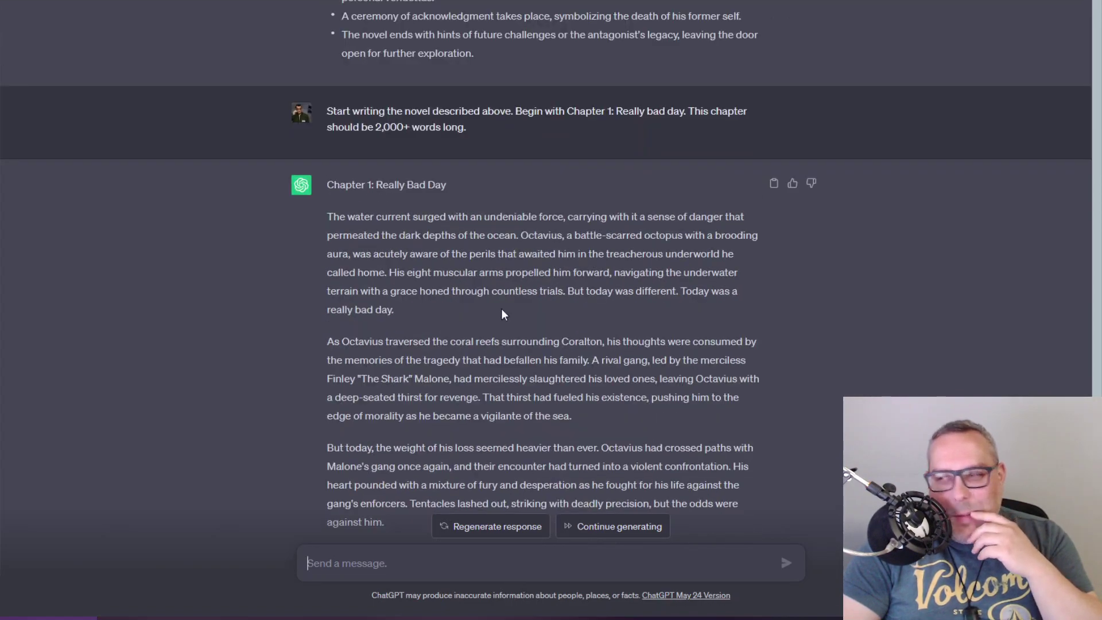
{"action": "scroll", "coordinate": [501, 310], "scroll_direction": "down", "scroll_amount": 2}
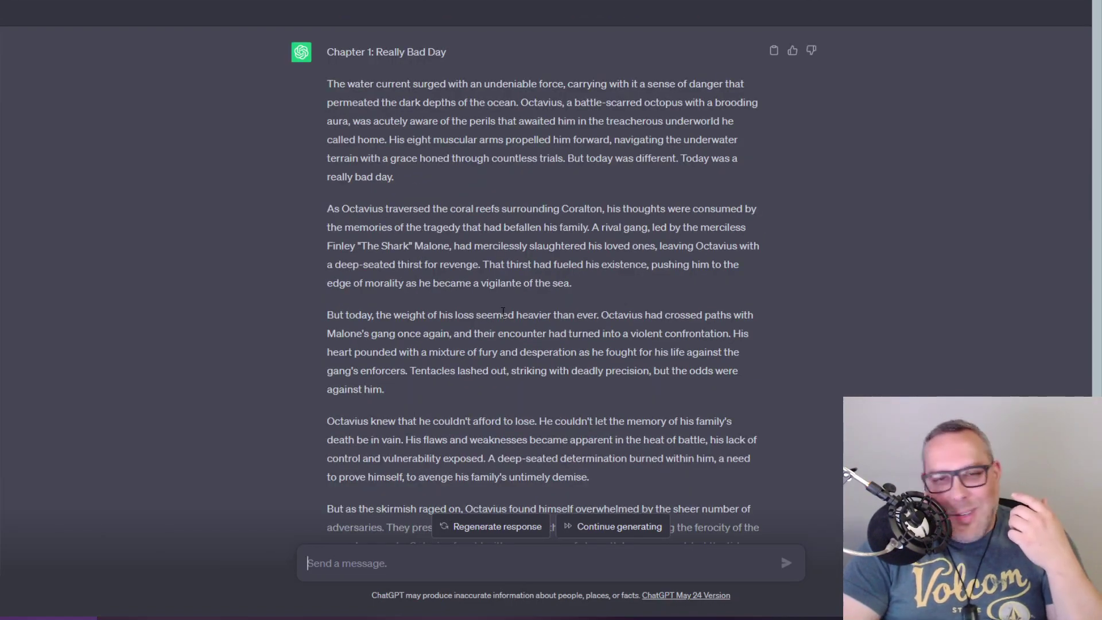
{"action": "scroll", "coordinate": [496, 316], "scroll_direction": "down", "scroll_amount": 5}
{"action": "scroll", "coordinate": [492, 319], "scroll_direction": "down", "scroll_amount": 4}
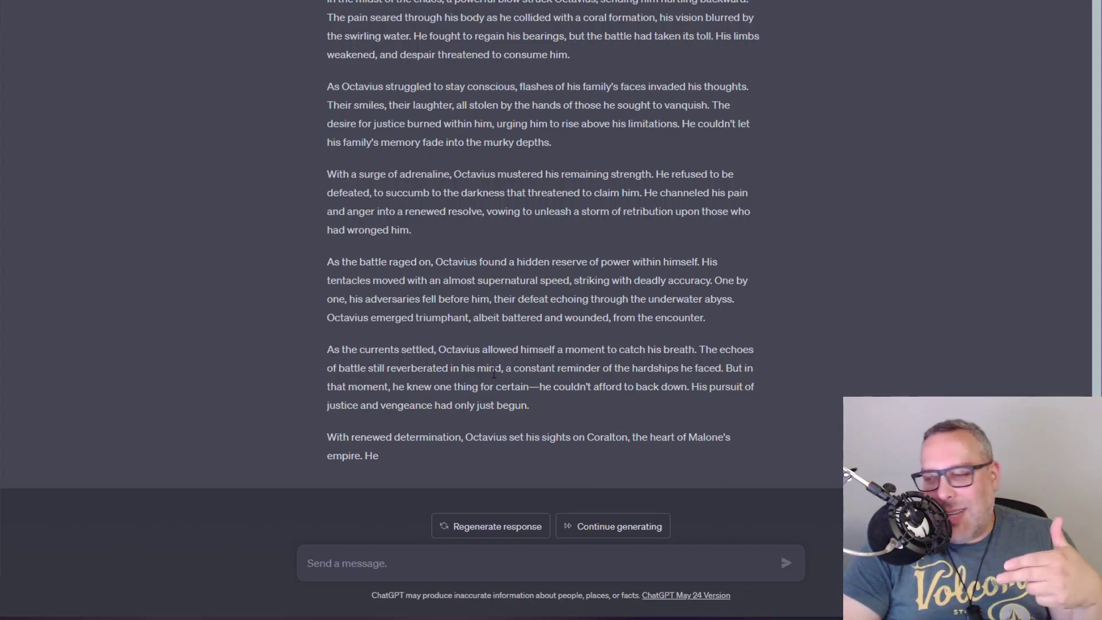
- Select a passage of the chapter text, clear the selection, and read on to the end
{"action": "scroll", "coordinate": [552, 339], "scroll_direction": "up", "scroll_amount": 15}
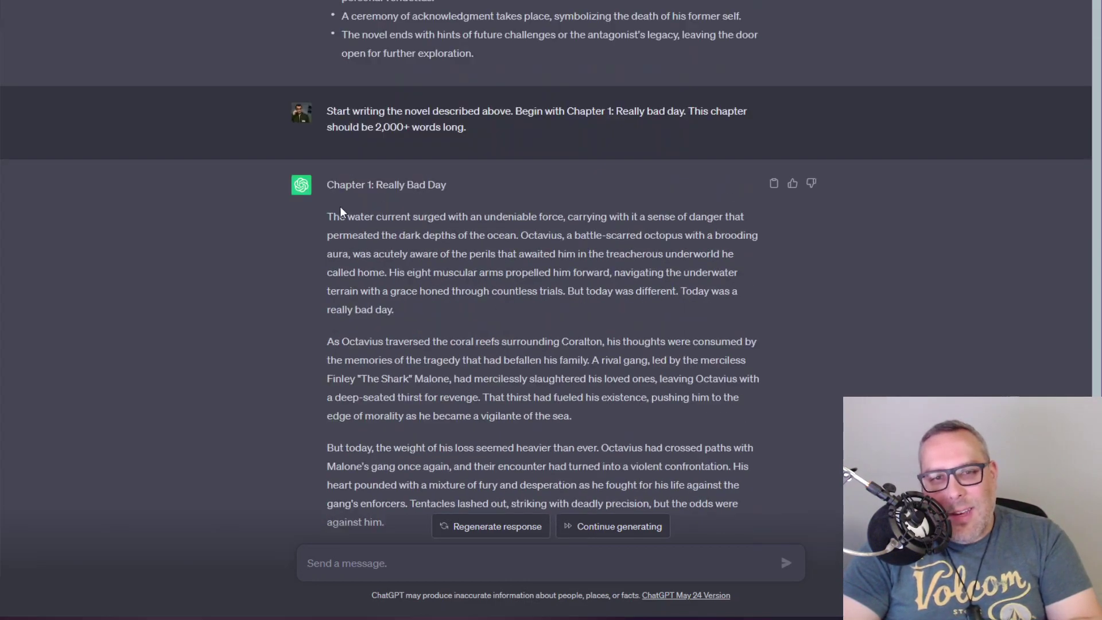
{"action": "left_click_drag", "start_coordinate": [337, 217], "coordinate": [538, 466]}
{"action": "scroll", "coordinate": [516, 307], "scroll_direction": "up", "scroll_amount": 8}
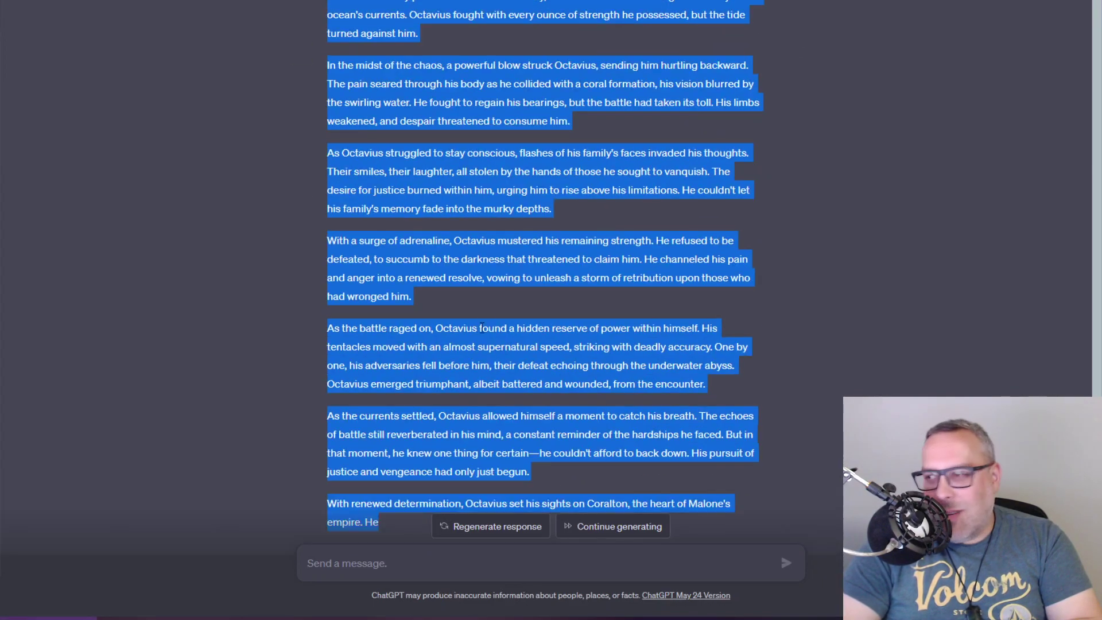
{"action": "scroll", "coordinate": [516, 306], "scroll_direction": "up", "scroll_amount": 3}
{"action": "left_click", "coordinate": [519, 297]}
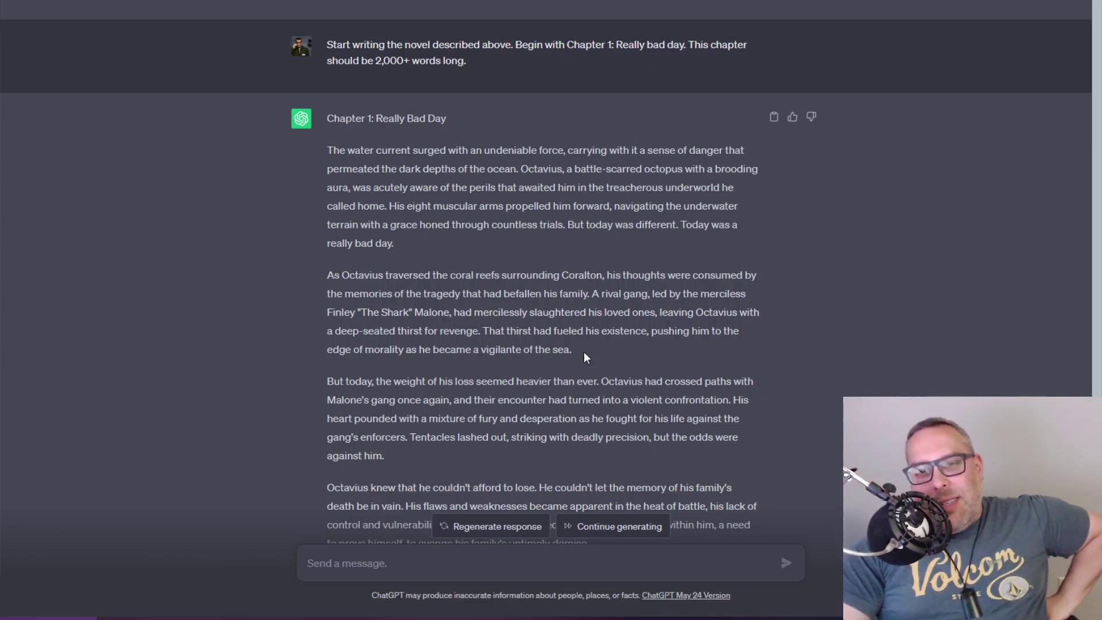
{"action": "scroll", "coordinate": [503, 339], "scroll_direction": "down", "scroll_amount": 6}
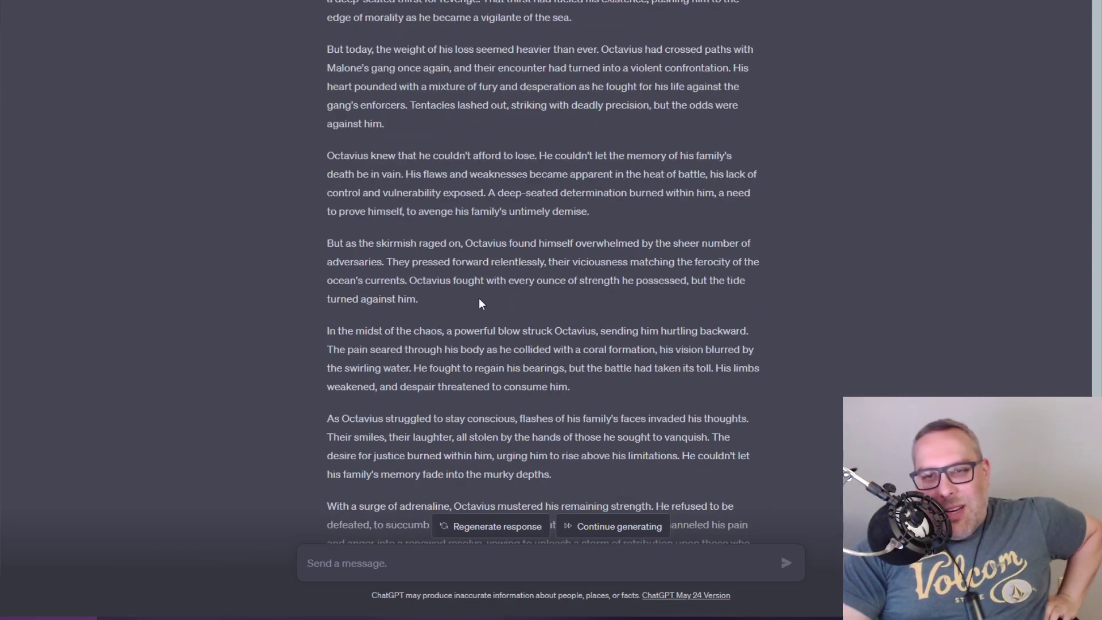
{"action": "scroll", "coordinate": [474, 297], "scroll_direction": "down", "scroll_amount": 2}
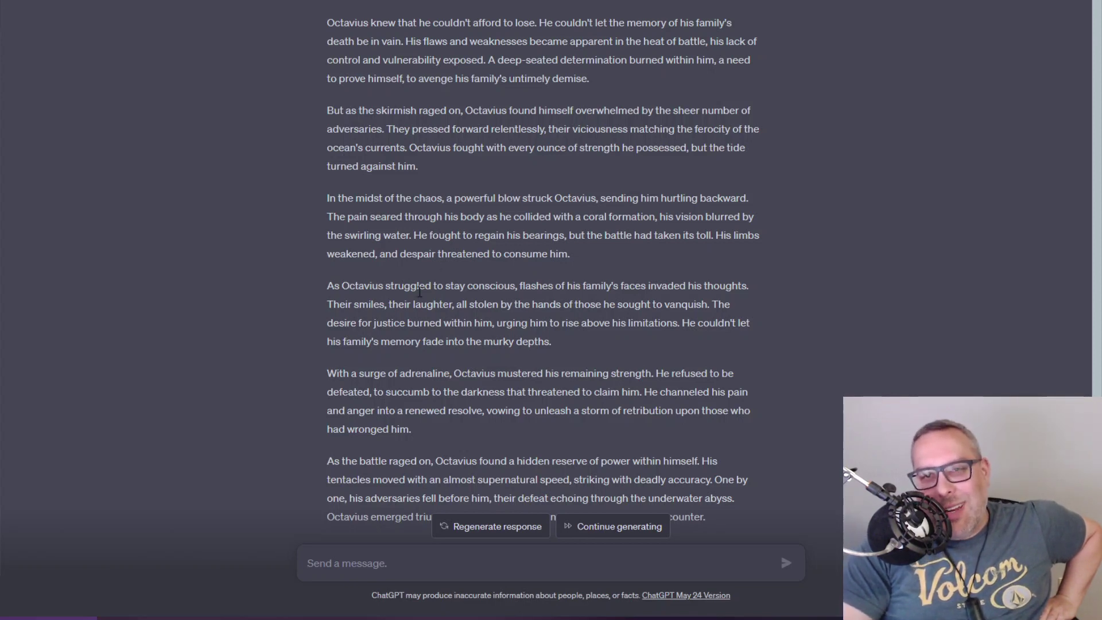
{"action": "scroll", "coordinate": [434, 271], "scroll_direction": "down", "scroll_amount": 1}
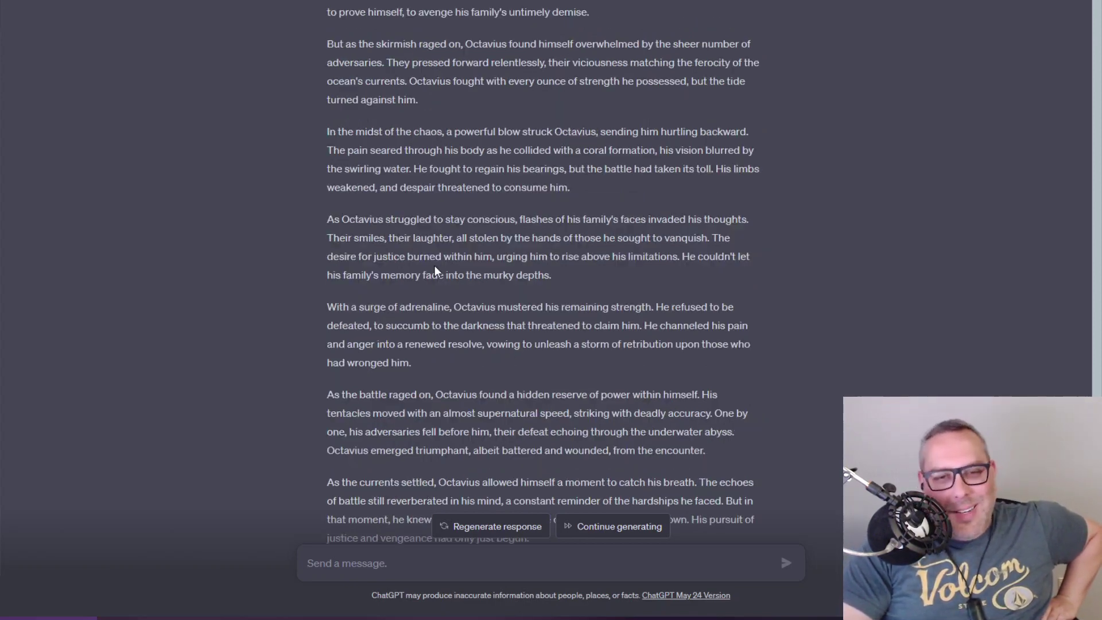
{"action": "scroll", "coordinate": [435, 270], "scroll_direction": "down", "scroll_amount": 2}
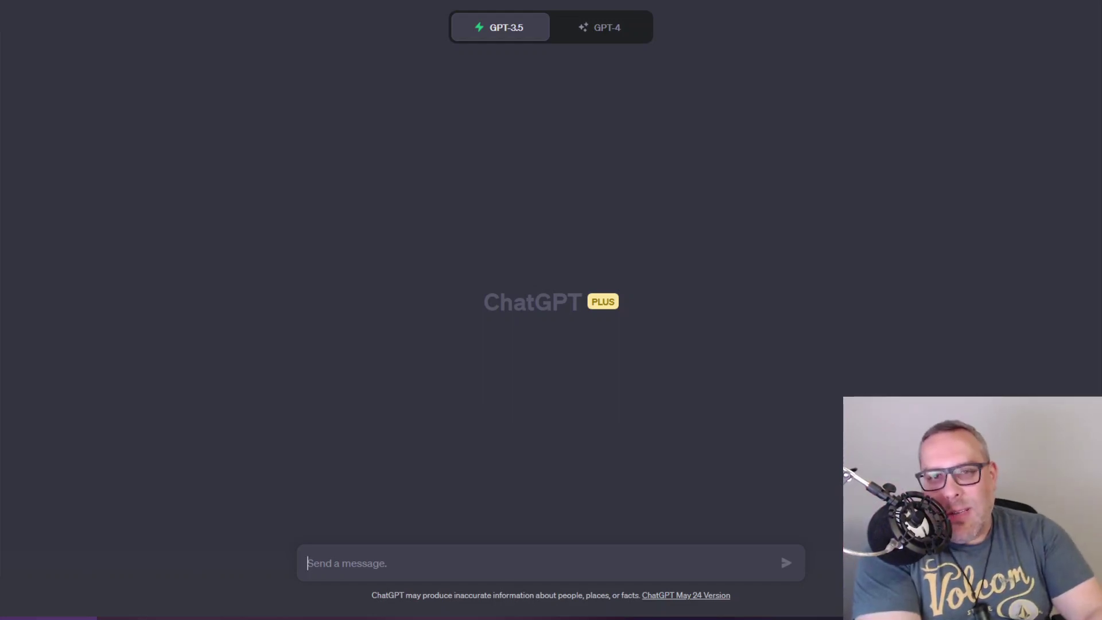
- Send the prompt 'Write me a description for a protagonist for a horror story.'
{"action": "type", "text": "Write me a descrip"}
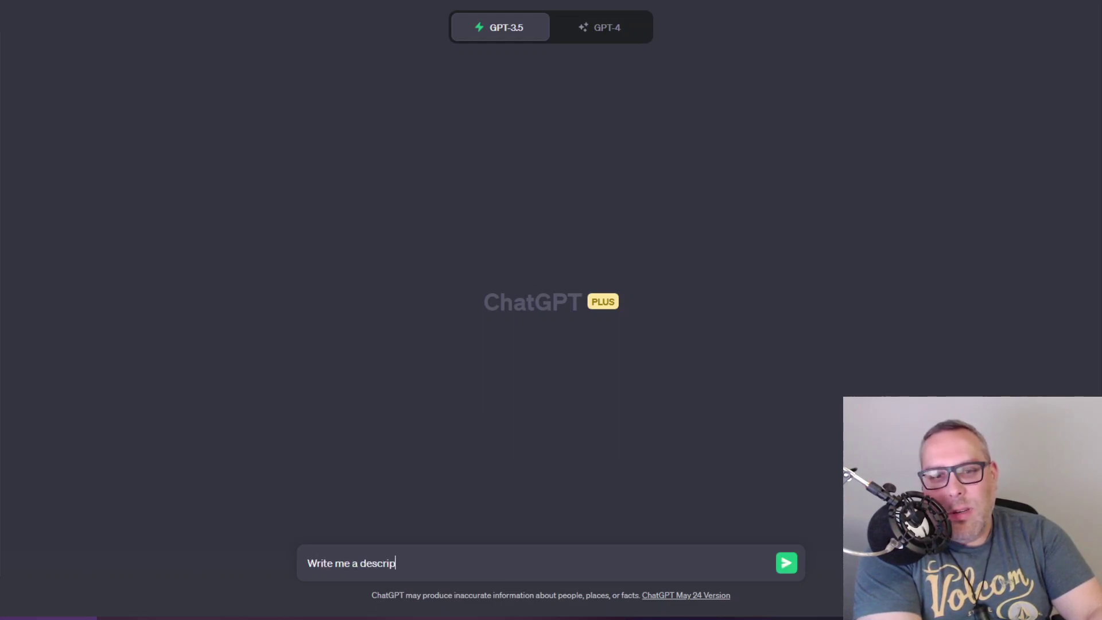
{"action": "type", "text": "t"}
{"action": "key", "text": "BackSpace"}
{"action": "key", "text": "BackSpace"}
{"action": "key", "text": "BackSpace"}
{"action": "type", "text": "iption for a protagi"}
{"action": "key", "text": "BackSpace"}
{"action": "type", "text": "onist for a horror story."}
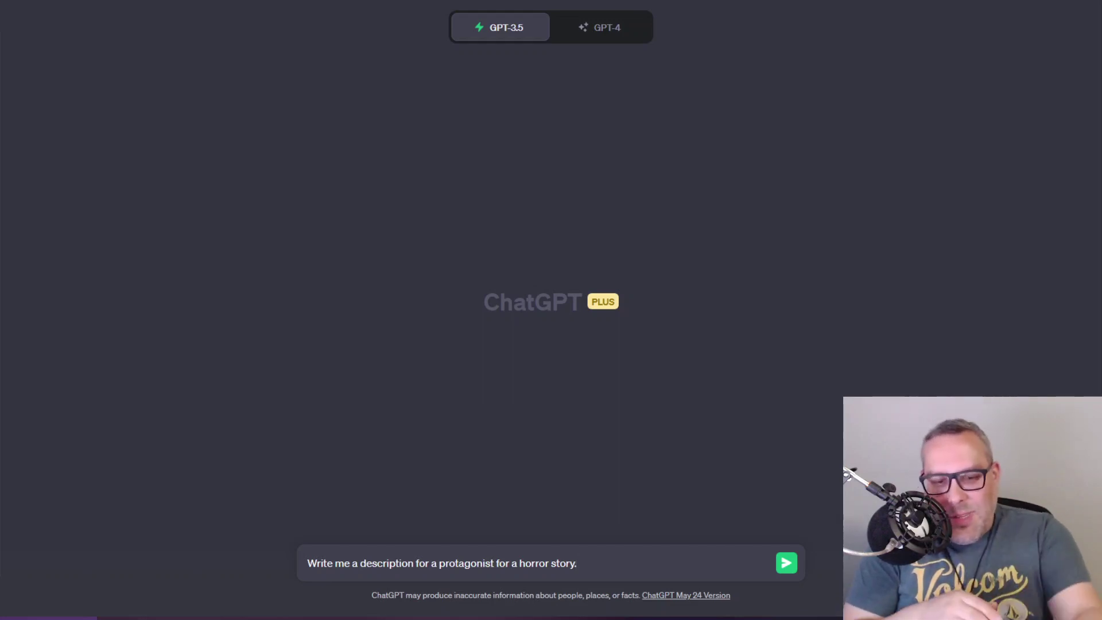
{"action": "key", "text": "Return"}
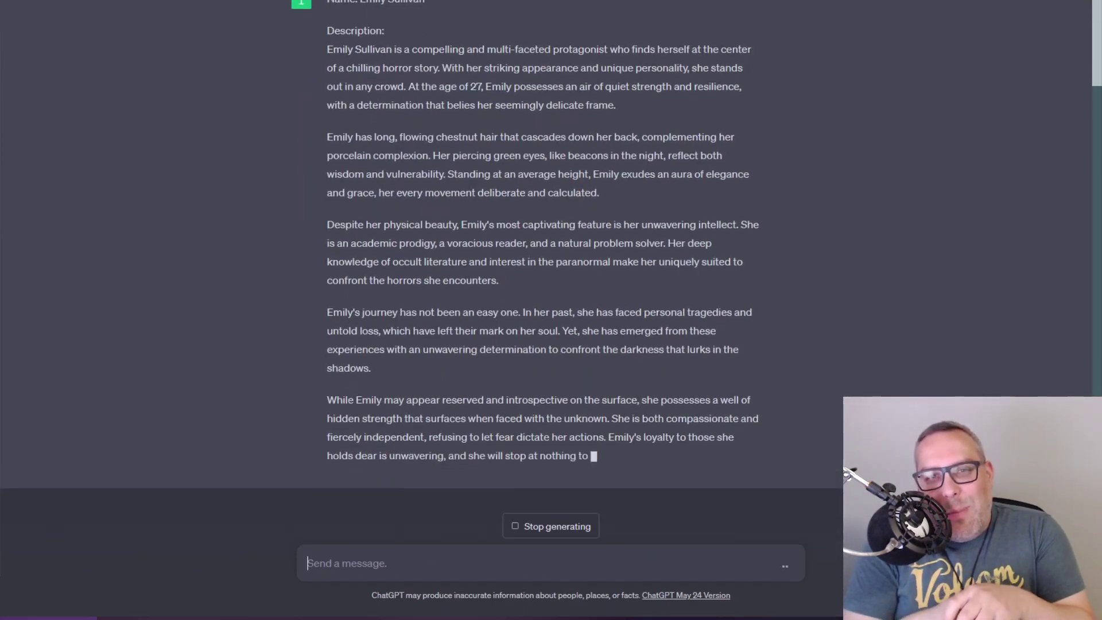
- Read the horror protagonist description from the top, highlighting lines such as 'air of quiet strength and resilience'
{"action": "scroll", "coordinate": [665, 331], "scroll_direction": "up", "scroll_amount": 3}
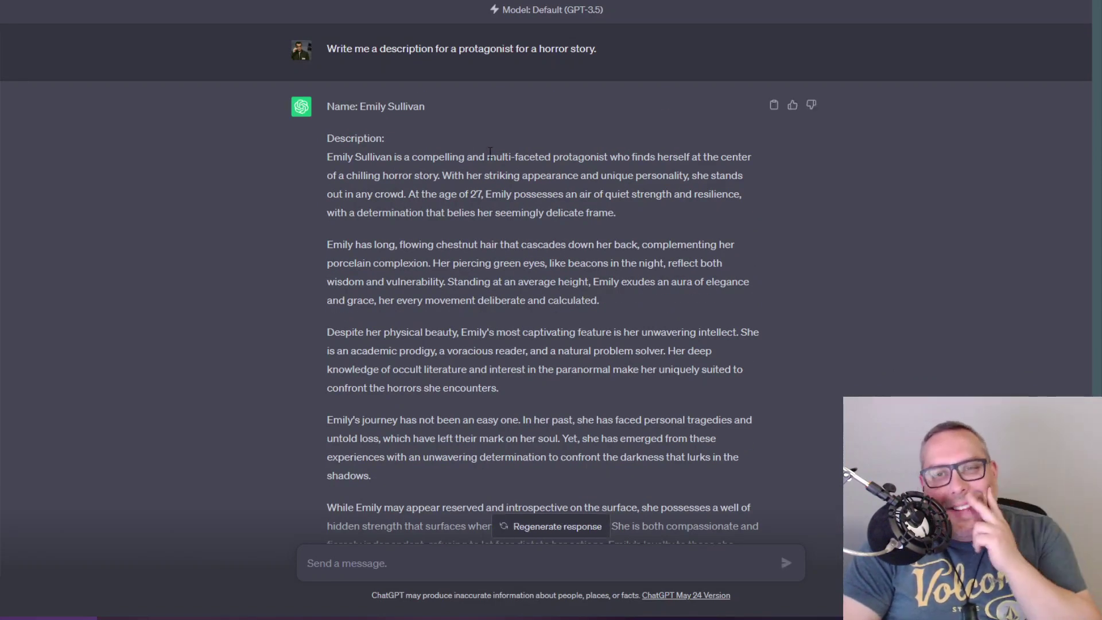
{"action": "left_click_drag", "start_coordinate": [320, 150], "coordinate": [513, 175]}
{"action": "left_click_drag", "start_coordinate": [451, 194], "coordinate": [497, 194]}
{"action": "left_click_drag", "start_coordinate": [577, 194], "coordinate": [739, 195]}
{"action": "scroll", "coordinate": [678, 218], "scroll_direction": "down", "scroll_amount": 1}
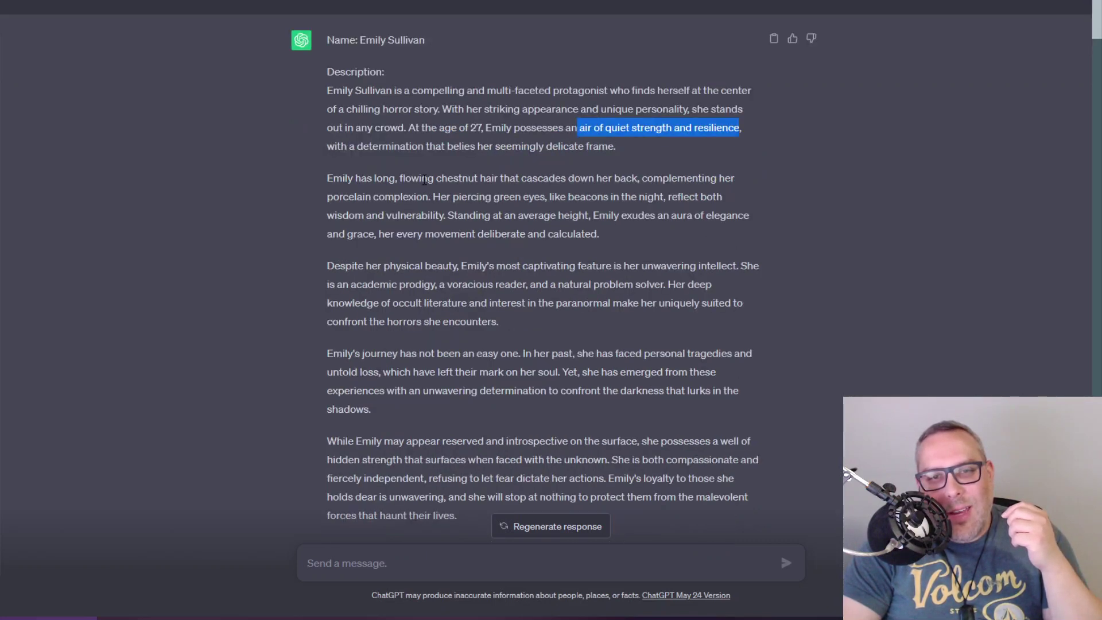
{"action": "left_click_drag", "start_coordinate": [374, 179], "coordinate": [645, 217]}
{"action": "scroll", "coordinate": [621, 245], "scroll_direction": "down", "scroll_amount": 2}
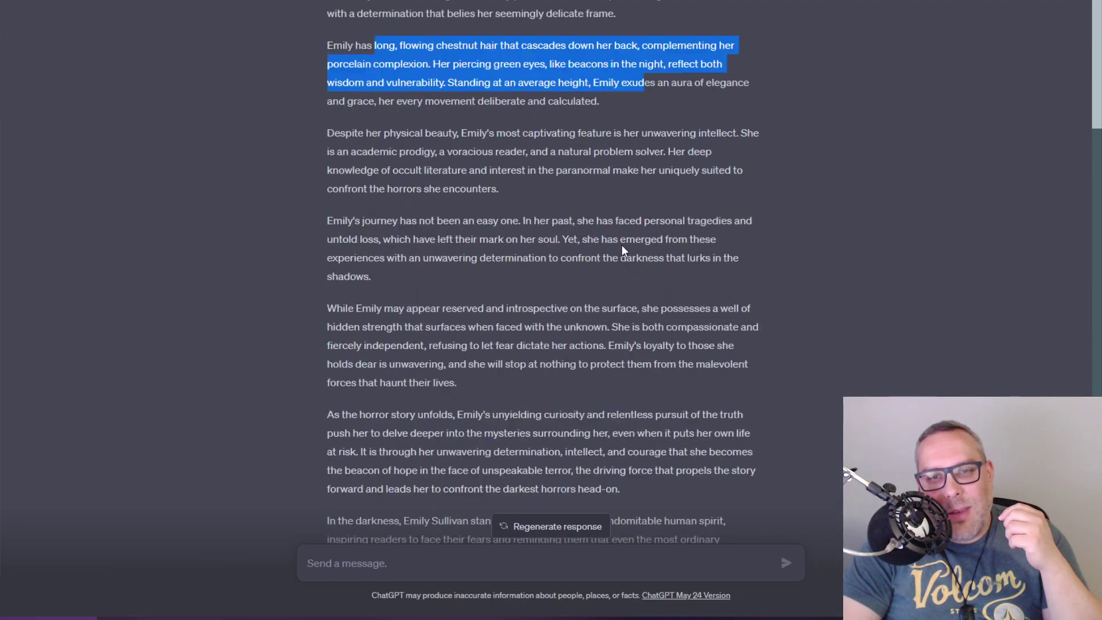
{"action": "left_click_drag", "start_coordinate": [331, 135], "coordinate": [749, 134]}
{"action": "scroll", "coordinate": [499, 213], "scroll_direction": "down", "scroll_amount": 2}
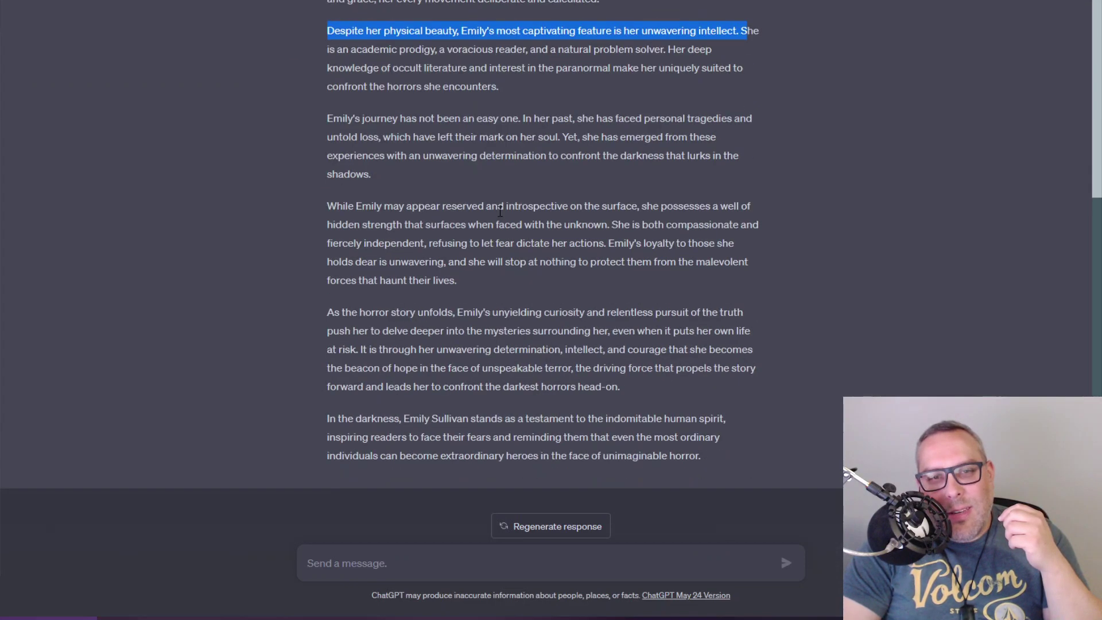
{"action": "scroll", "coordinate": [483, 245], "scroll_direction": "up", "scroll_amount": 5}
{"action": "scroll", "coordinate": [475, 239], "scroll_direction": "down", "scroll_amount": 5}
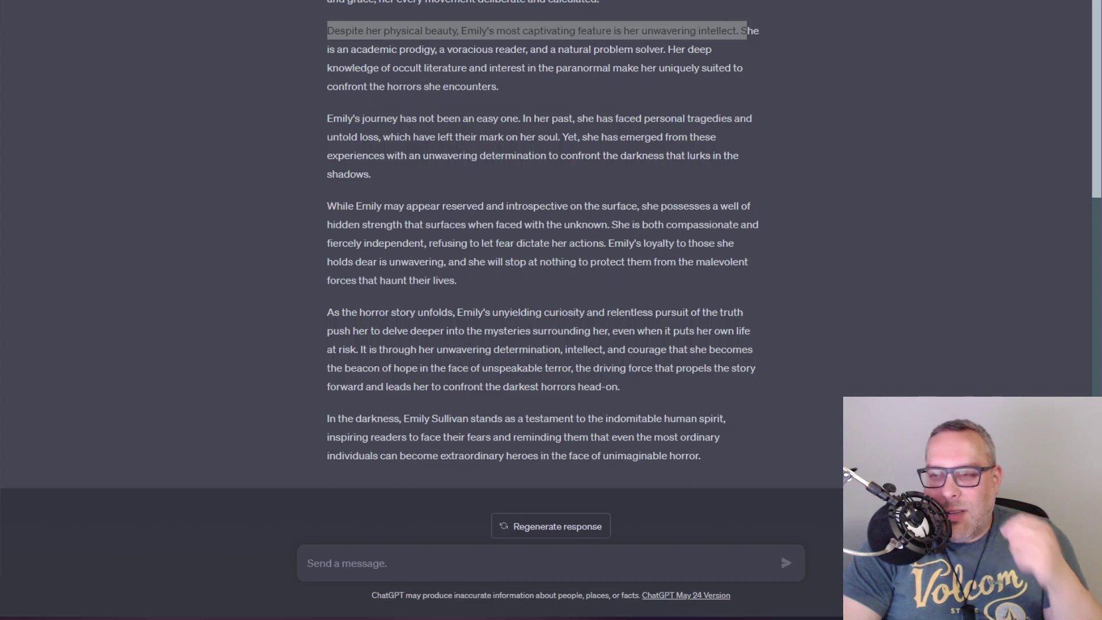
- In a new chat, paste and send the detailed 600+ word prompt about Wendy, a 26-year-old accountant
{"action": "left_click", "coordinate": [55, 85]}
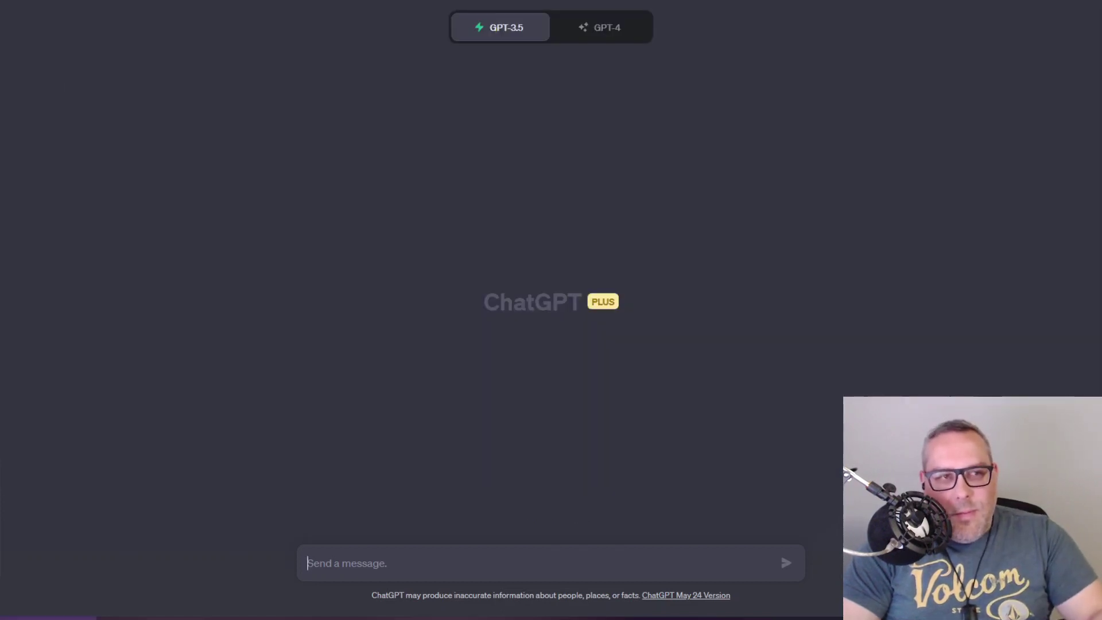
{"action": "type", "text": "Write me a description for a protagonist for this story. Her name is Wendy and she's 26 years old and an accountant, but hates her job. Write a detailed description of her appearance including her hair, skin color, complexion, any tattoos, piercing, or other unique features, weight, height, fashion taste, and more. Include details about what her perfume smells like, what her voice sounds like. Create backstory for her, including the members of her family and her childhood friends. Describe key pivotal moments in her life that caused her to develop as a person. Outline her strengths and weaknesses, her hopes and wants, as well as her fears. This description should be 600+ words long."}
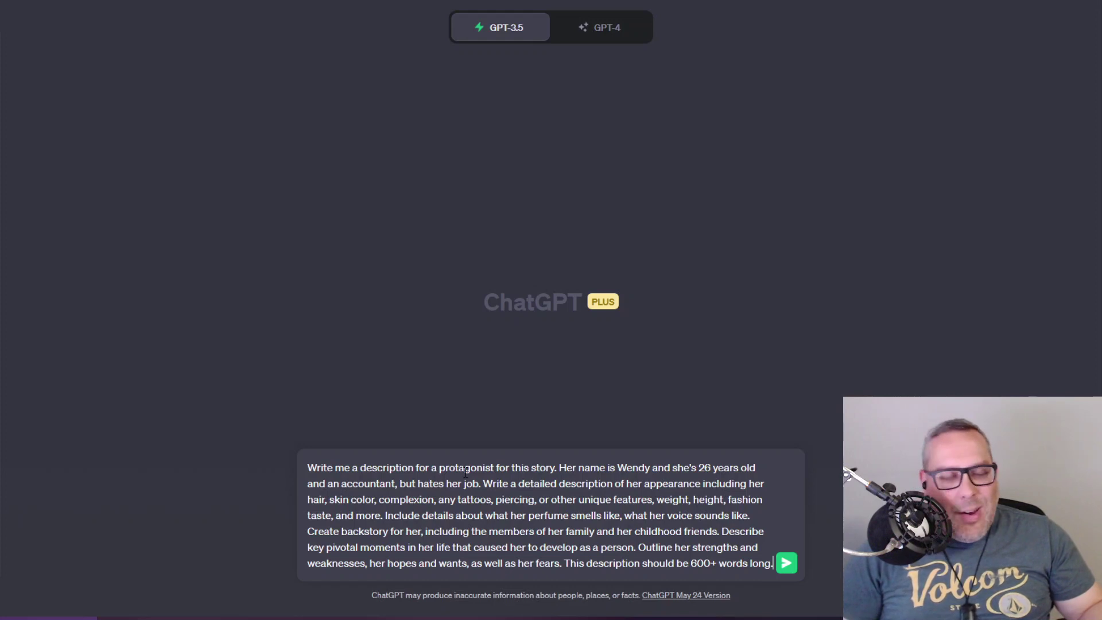
{"action": "key", "text": "Return"}
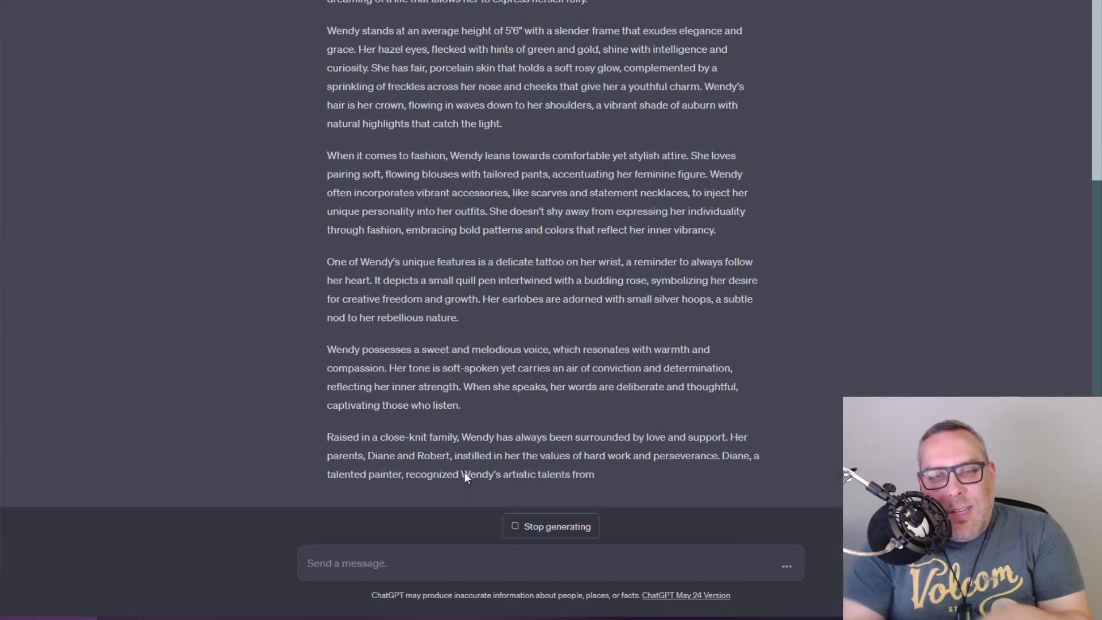
{"action": "scroll", "coordinate": [577, 313], "scroll_direction": "up", "scroll_amount": 5}
{"action": "scroll", "coordinate": [539, 301], "scroll_direction": "down", "scroll_amount": 1}
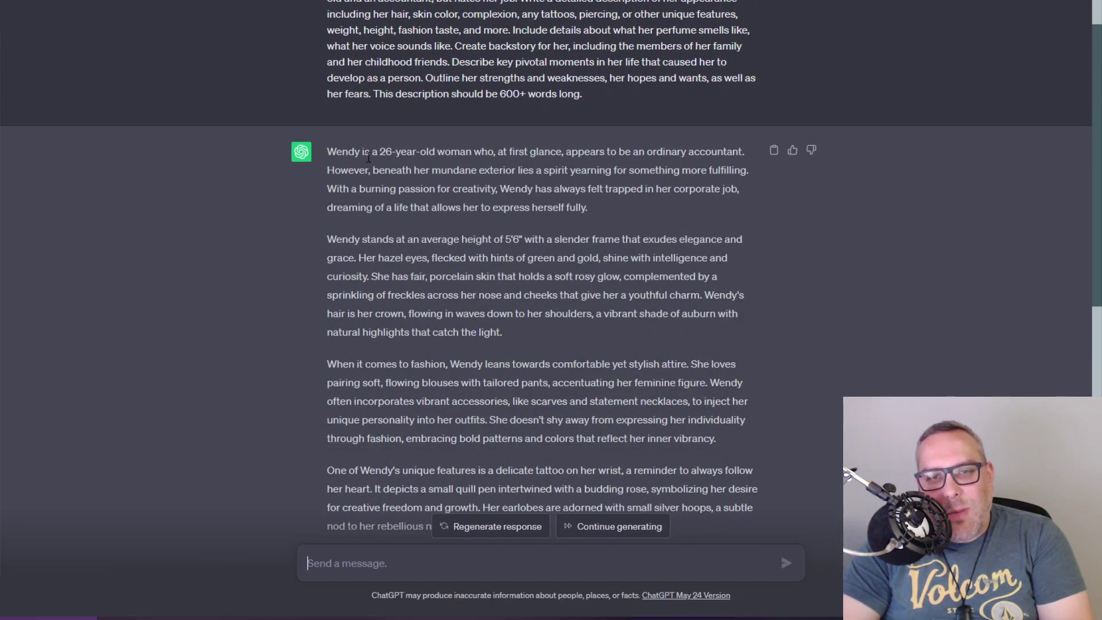
{"action": "left_click_drag", "start_coordinate": [414, 167], "coordinate": [591, 208]}
{"action": "left_click", "coordinate": [591, 209]}
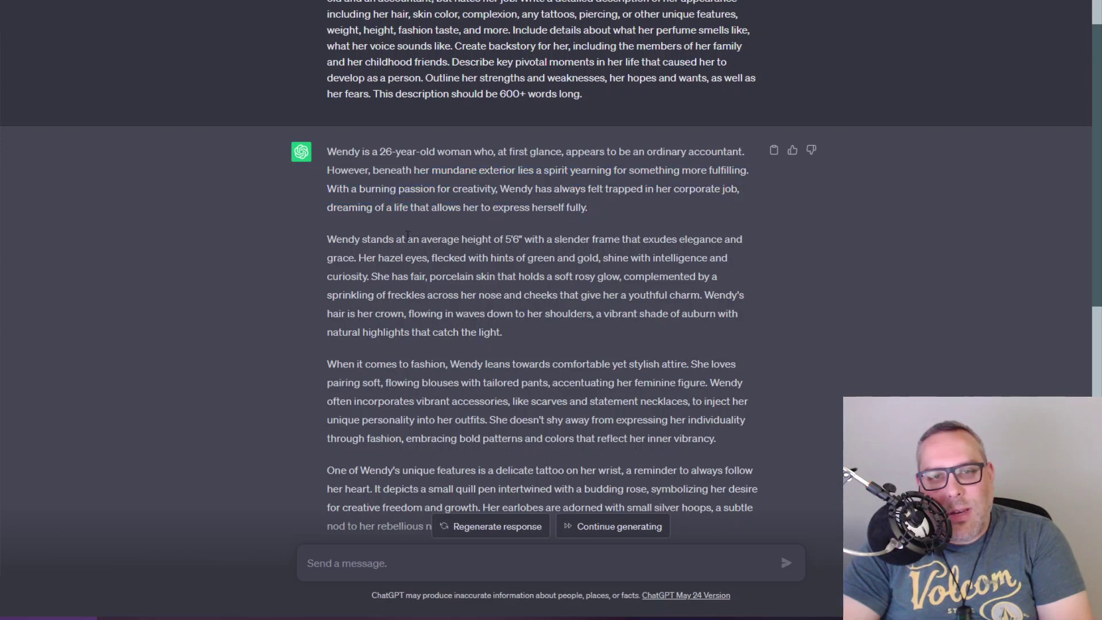
{"action": "left_click_drag", "start_coordinate": [426, 243], "coordinate": [621, 237]}
{"action": "left_click", "coordinate": [674, 240]}
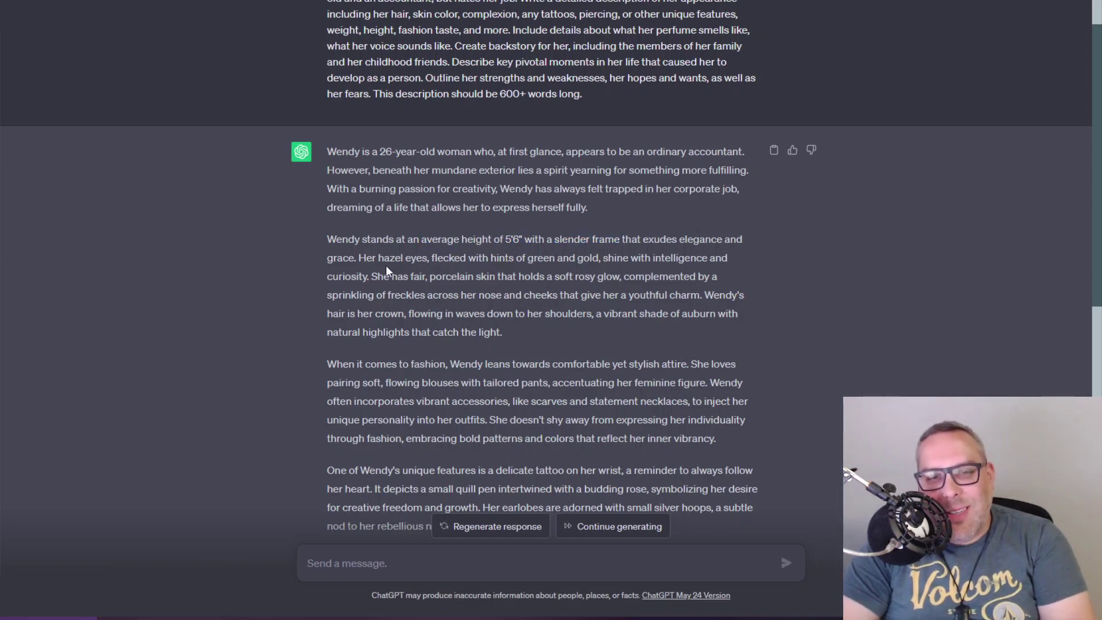
{"action": "left_click_drag", "start_coordinate": [367, 259], "coordinate": [700, 295]}
{"action": "scroll", "coordinate": [649, 313], "scroll_direction": "down", "scroll_amount": 1}
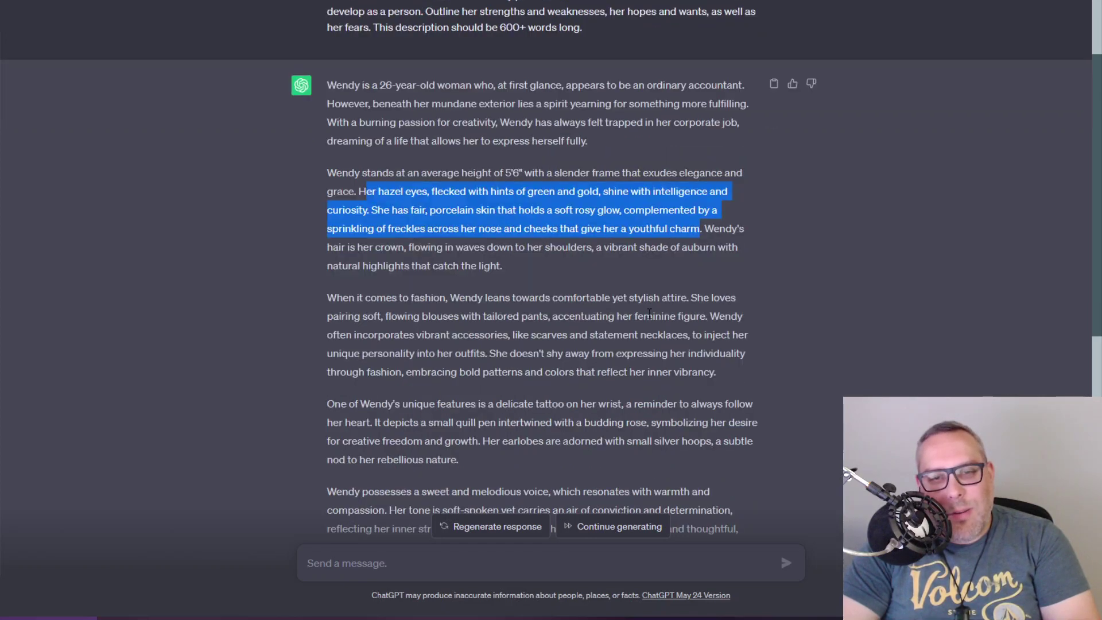
{"action": "scroll", "coordinate": [649, 313], "scroll_direction": "down", "scroll_amount": 1}
{"action": "left_click_drag", "start_coordinate": [459, 231], "coordinate": [590, 344]}
{"action": "scroll", "coordinate": [590, 345], "scroll_direction": "down", "scroll_amount": 3}
{"action": "left_click_drag", "start_coordinate": [328, 223], "coordinate": [465, 307]}
{"action": "left_click_drag", "start_coordinate": [327, 314], "coordinate": [542, 384]}
{"action": "scroll", "coordinate": [543, 385], "scroll_direction": "down", "scroll_amount": 3}
{"action": "left_click_drag", "start_coordinate": [356, 224], "coordinate": [536, 308]}
{"action": "scroll", "coordinate": [535, 308], "scroll_direction": "down", "scroll_amount": 3}
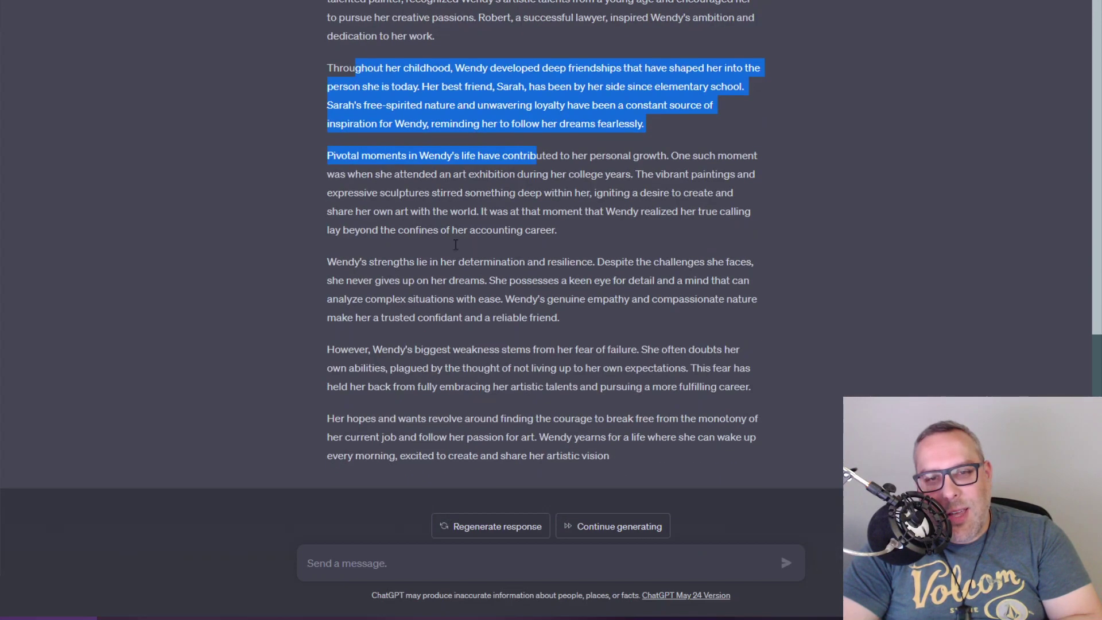
{"action": "left_click", "coordinate": [358, 161]}
{"action": "left_click_drag", "start_coordinate": [361, 174], "coordinate": [560, 317]}
{"action": "left_click_drag", "start_coordinate": [491, 350], "coordinate": [685, 356]}
{"action": "left_click", "coordinate": [685, 356]}
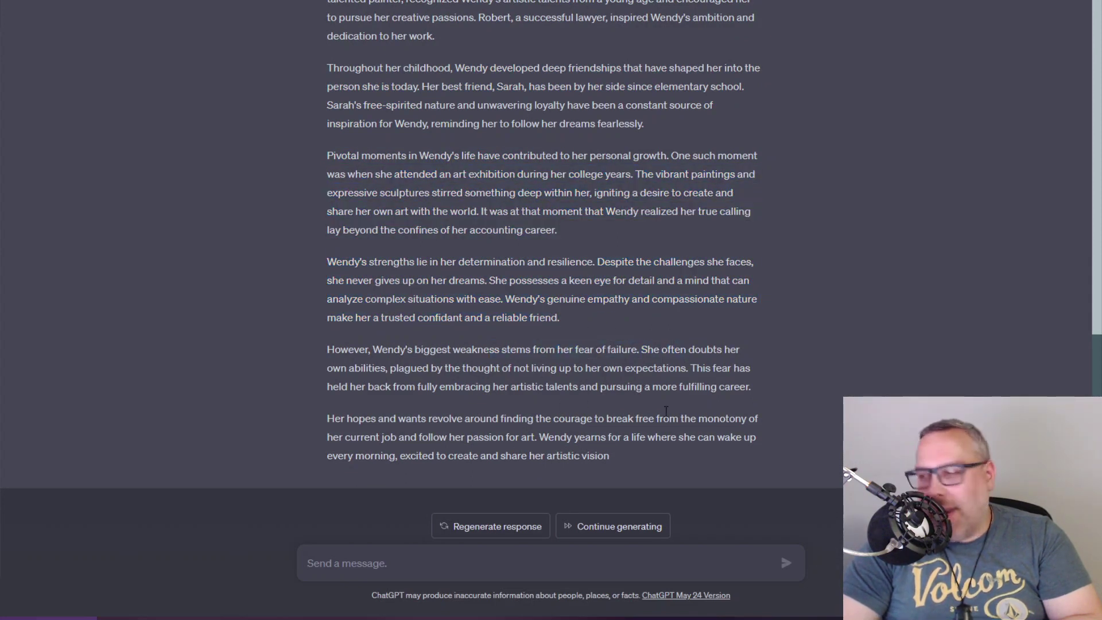